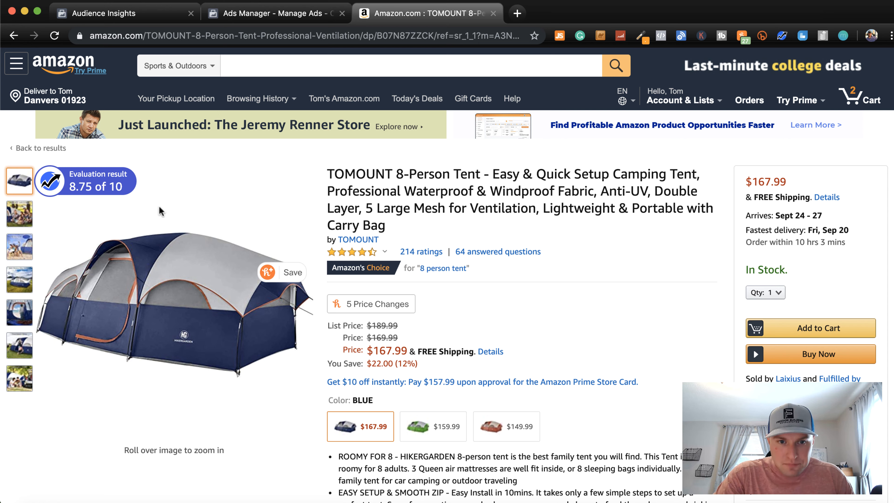
Switch to Audience Insights and add Camping as an interest for the new audience
left_click(118, 23)
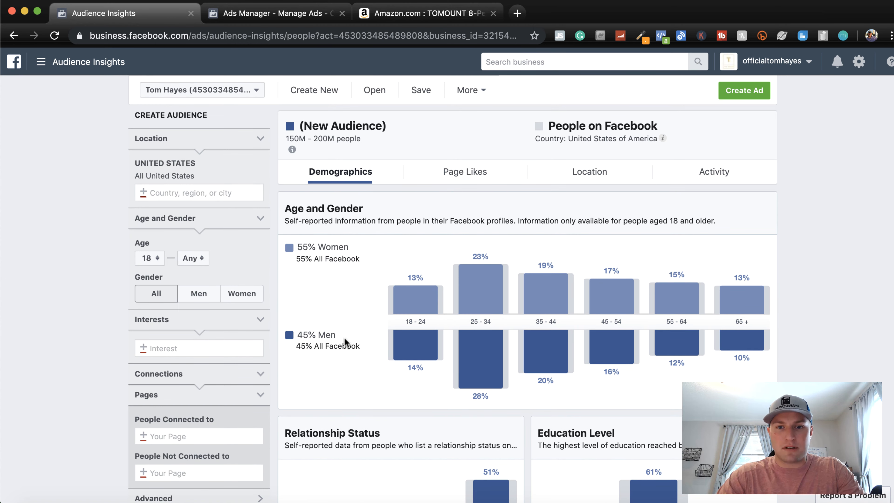
scroll(3, 359, "down", 1)
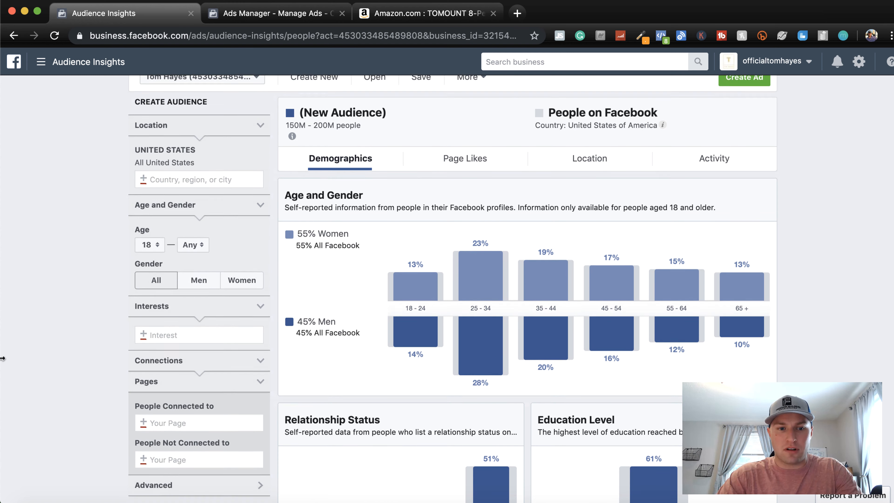
left_click(187, 333)
type("camping")
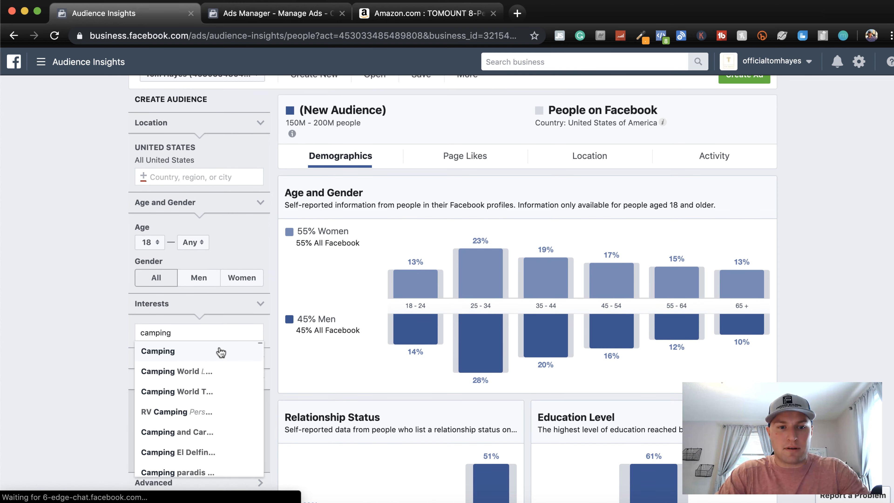
left_click(220, 351)
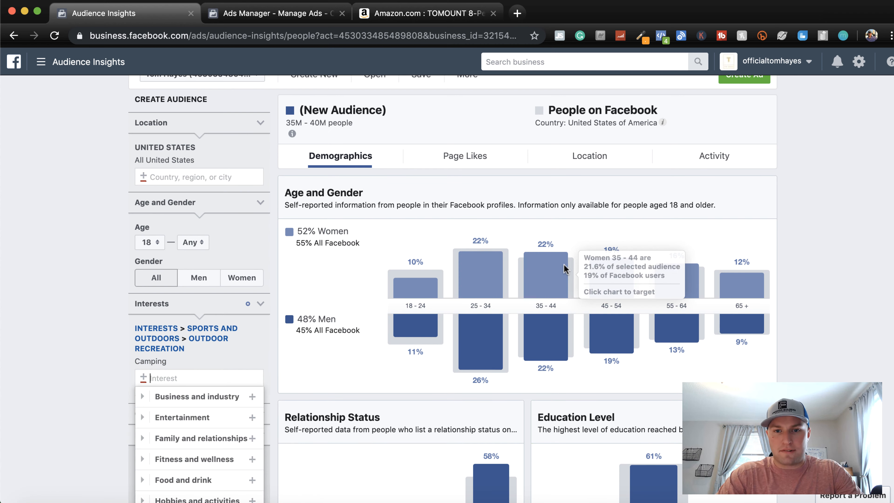
left_click(104, 349)
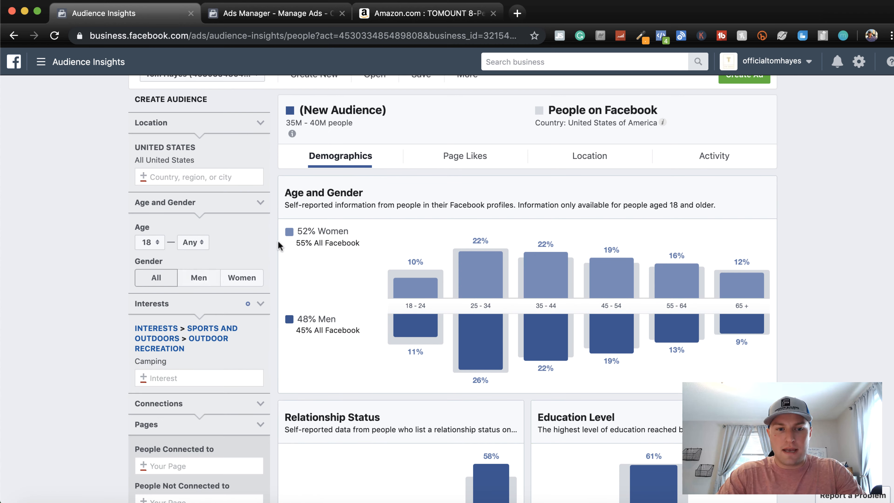
Examine the full list of top cities in the camping audience's location data
left_click(577, 167)
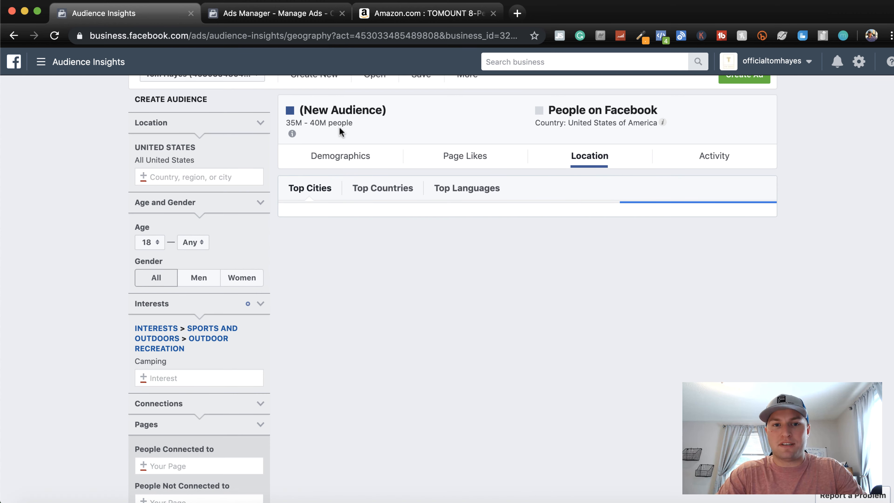
mouse_move(293, 134)
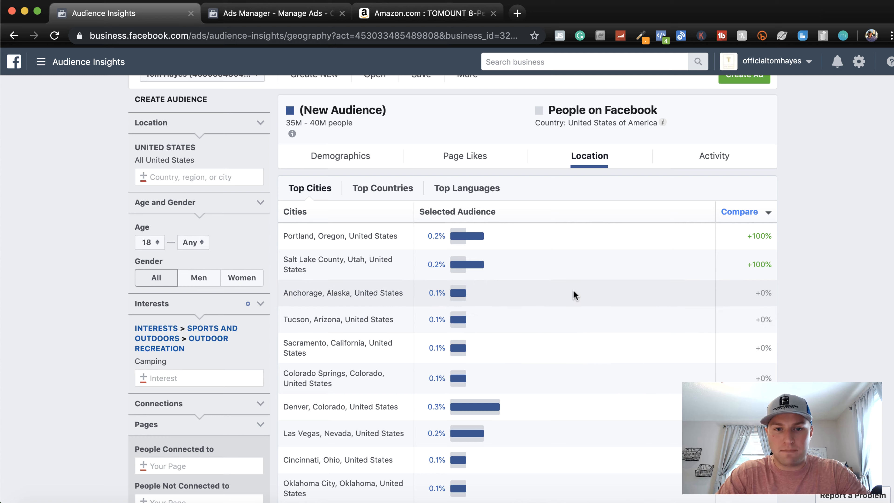
scroll(573, 295, "down", 1)
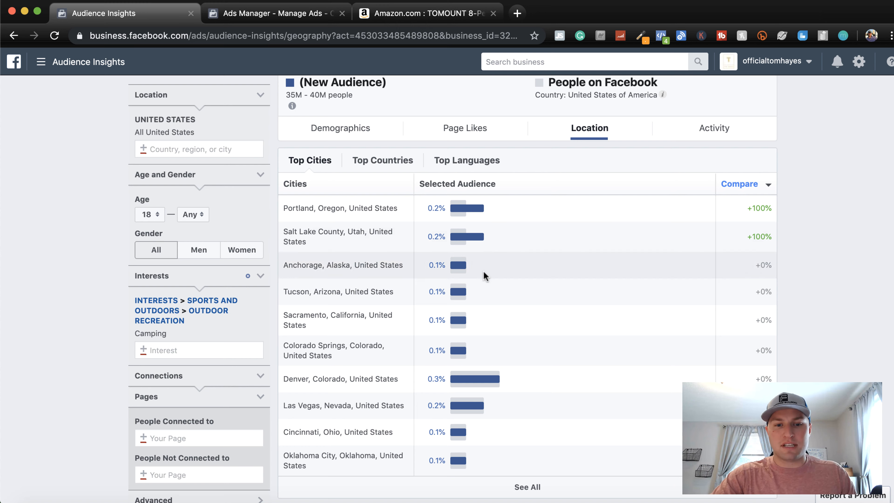
scroll(487, 424, "down", 1)
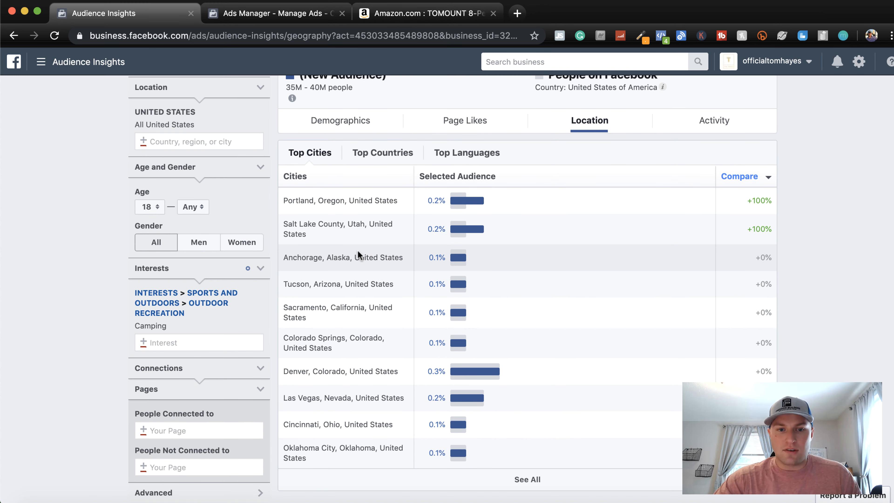
left_click(526, 479)
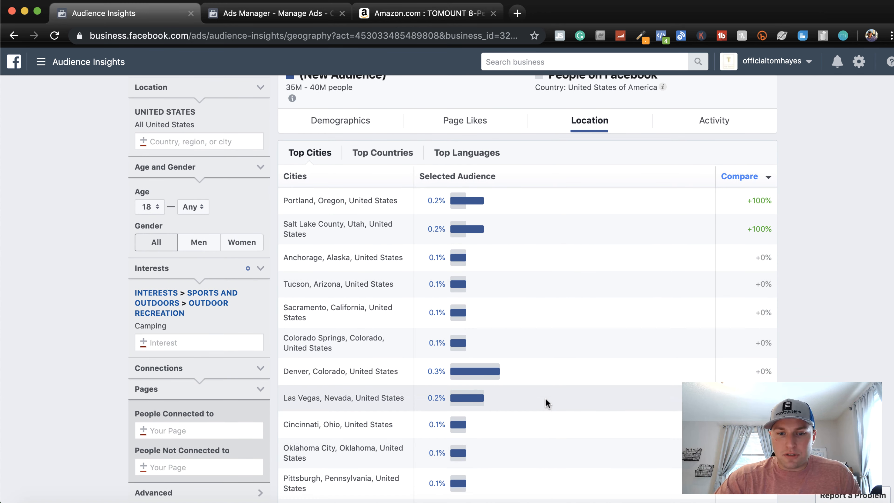
scroll(545, 399, "down", 8)
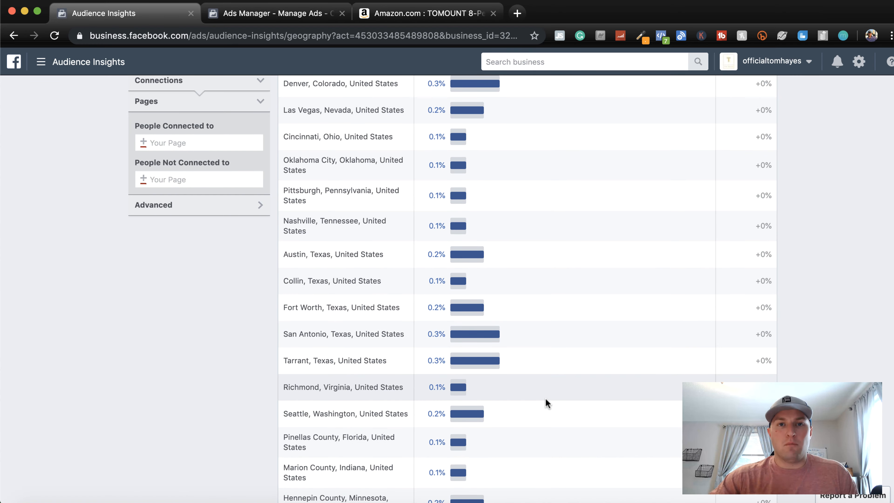
scroll(545, 398, "down", 4)
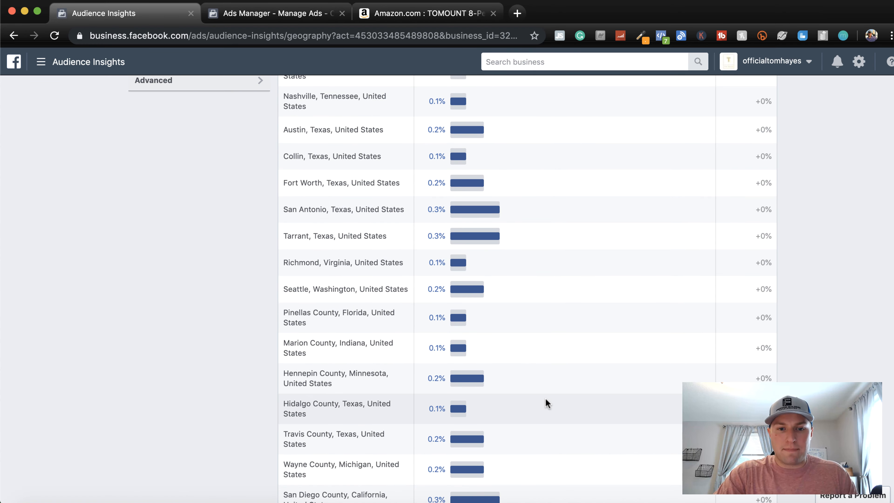
scroll(545, 399, "down", 7)
scroll(546, 398, "down", 5)
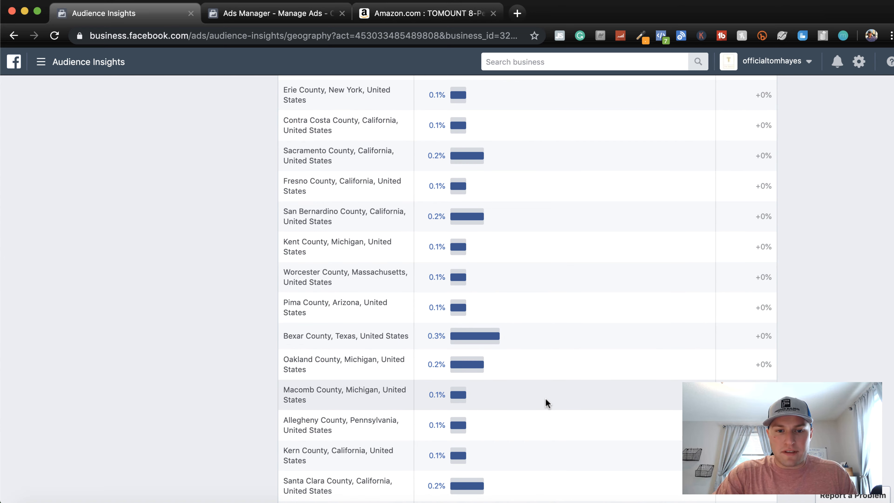
scroll(546, 398, "down", 7)
scroll(546, 398, "up", 20)
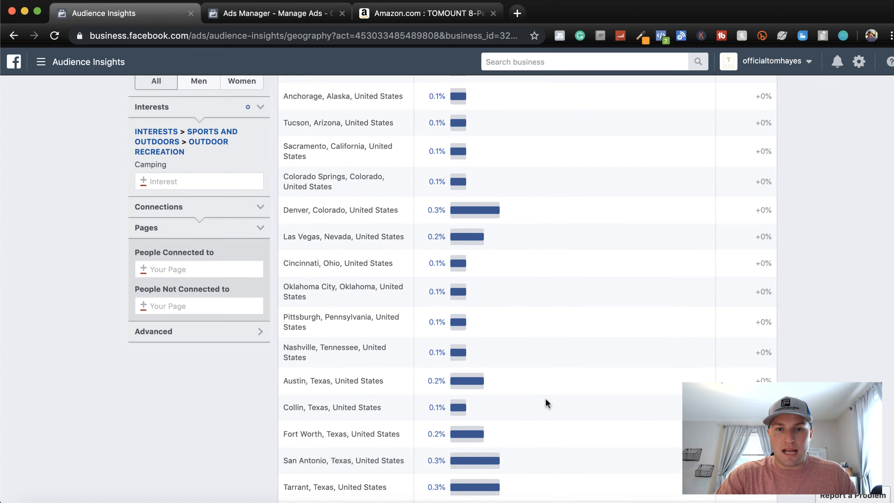
scroll(545, 399, "up", 6)
Review the camping audience's age and gender demographics
left_click(356, 174)
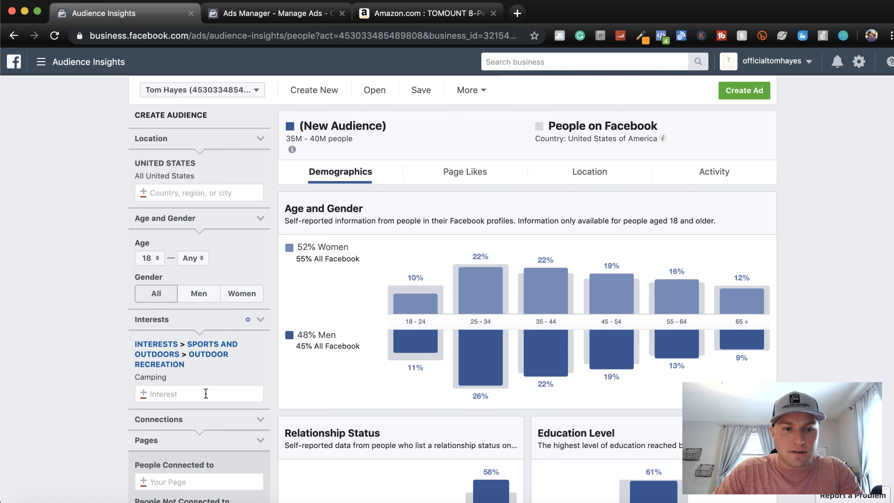
scroll(96, 408, "down", 1)
scroll(94, 320, "down", 1)
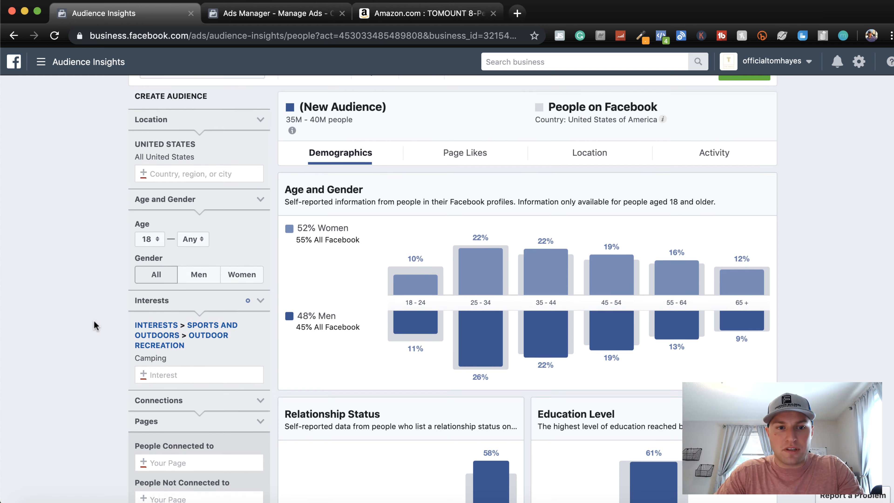
scroll(93, 321, "down", 1)
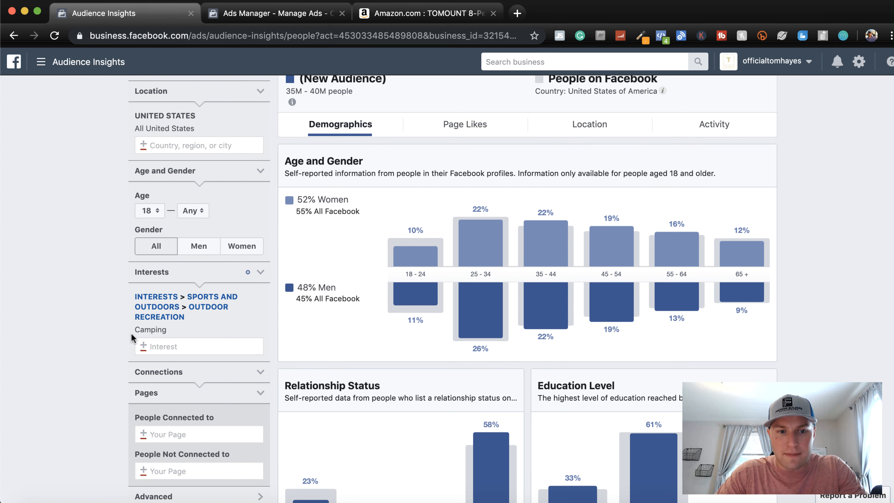
Examine the camping audience's page likes, comparing the top categories with the relevance and affinity of the listed pages
left_click(482, 125)
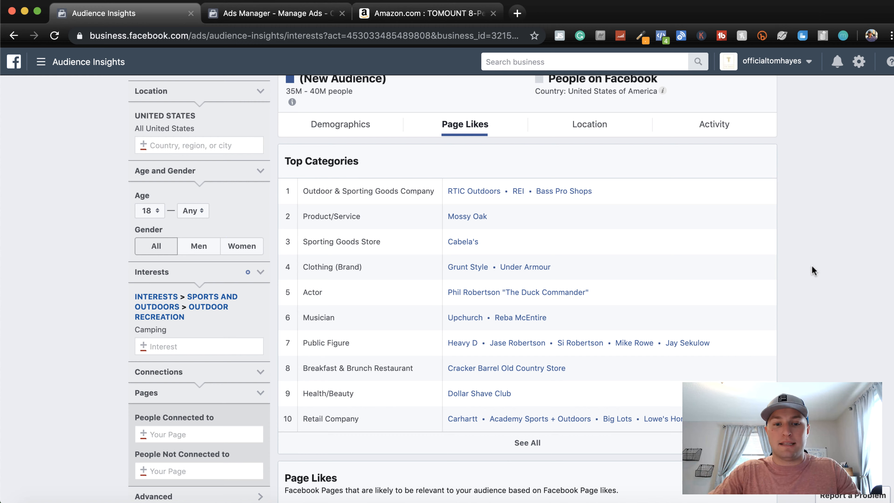
scroll(812, 266, "down", 5)
scroll(812, 266, "down", 1)
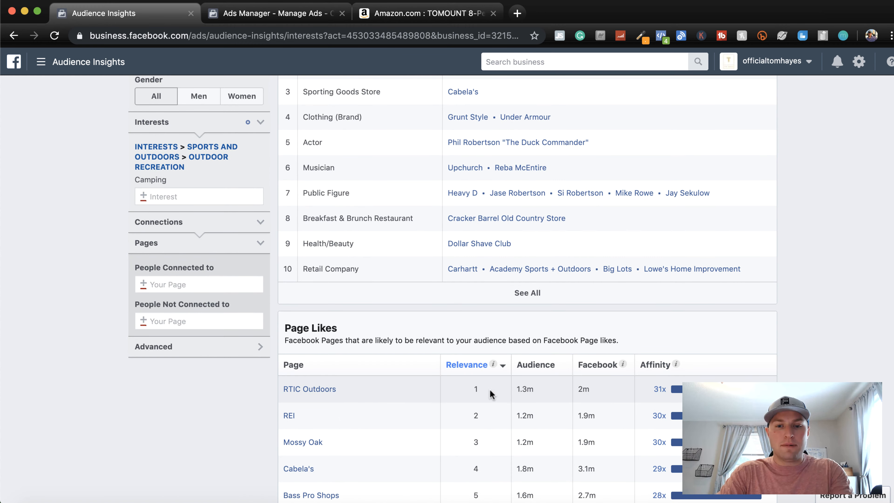
mouse_move(660, 390)
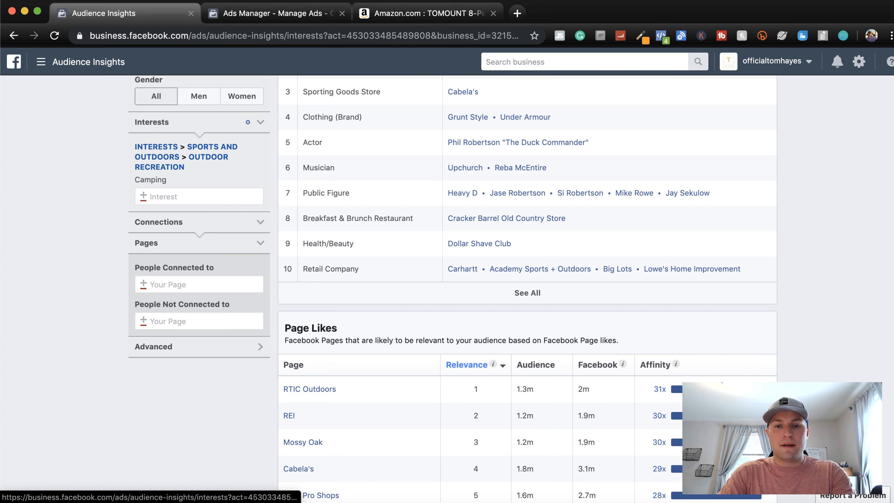
scroll(663, 392, "down", 2)
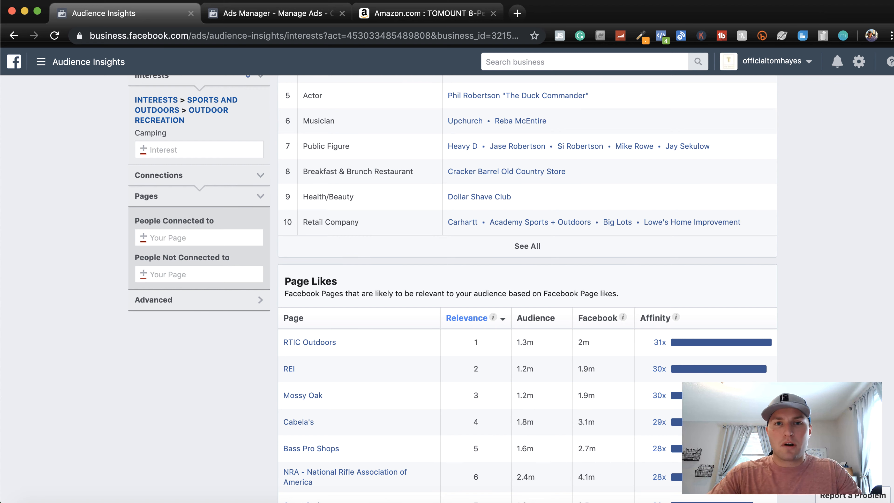
scroll(528, 289, "down", 2)
scroll(528, 289, "down", 3)
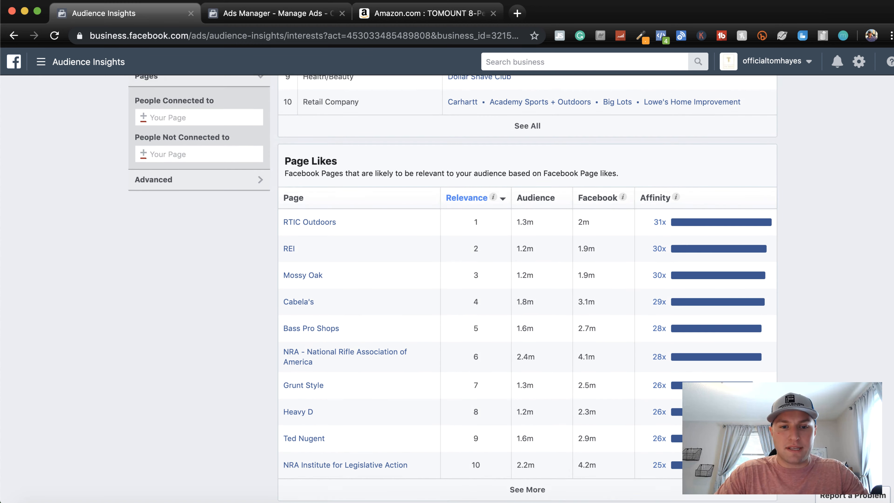
scroll(527, 289, "up", 5)
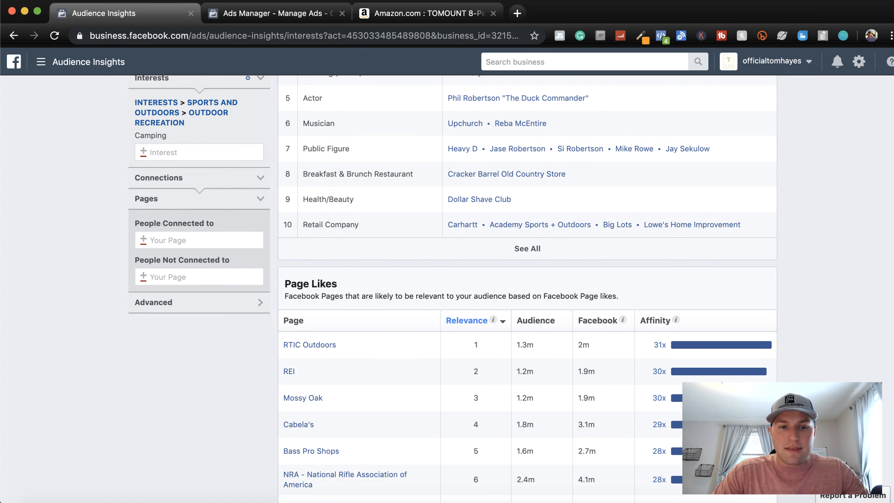
scroll(528, 288, "down", 3)
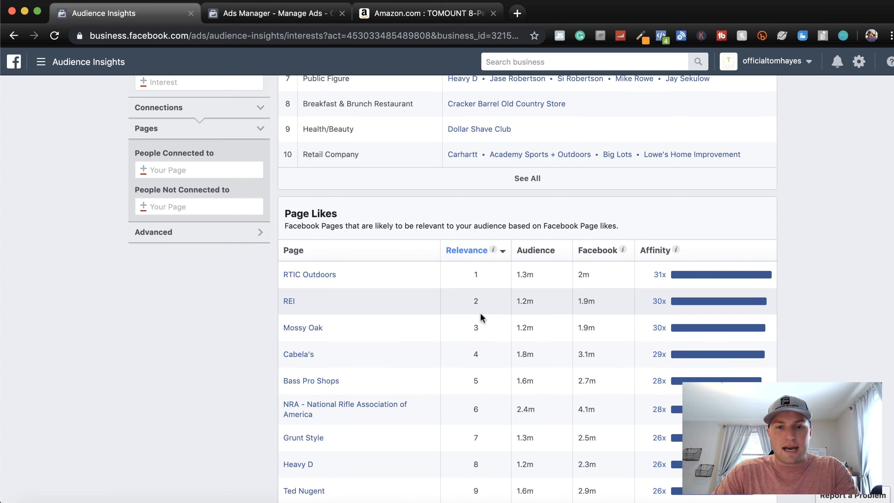
scroll(479, 313, "up", 7)
scroll(478, 300, "up", 2)
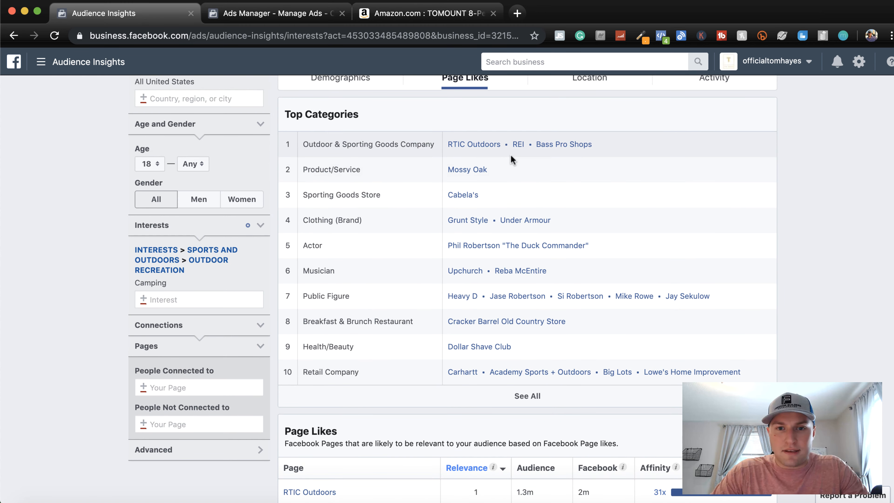
Open the REI page from the Outdoor & Sporting Goods Company category and close it to return to the audience
left_click(518, 148)
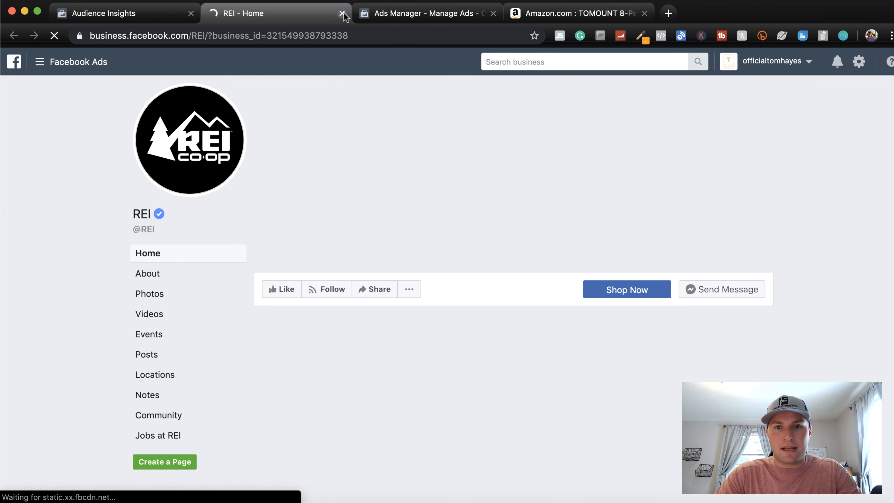
left_click(342, 13)
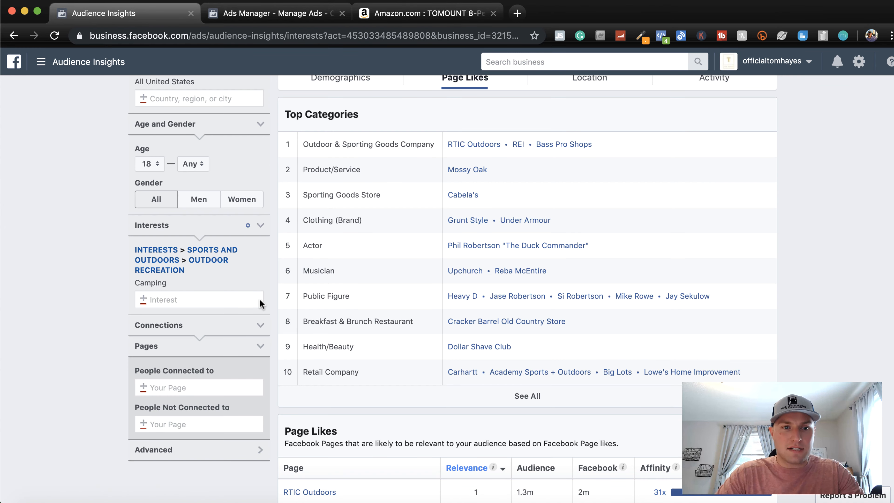
scroll(86, 336, "up", 1)
scroll(86, 336, "up", 4)
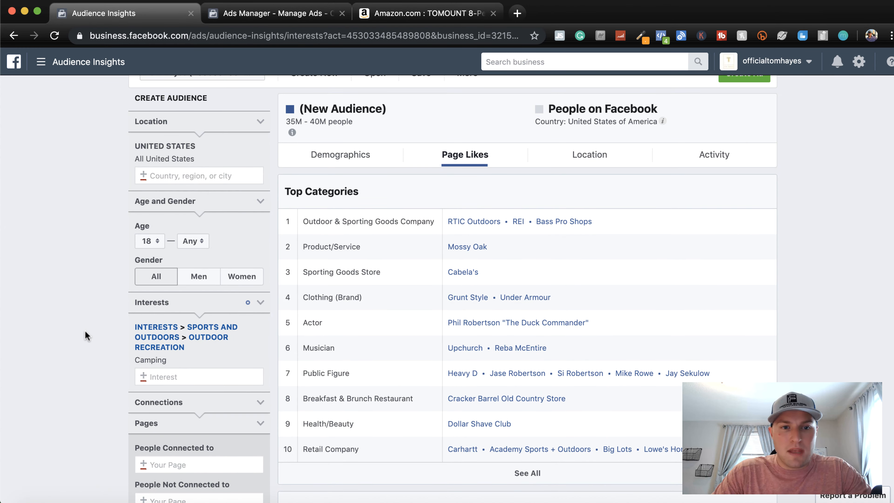
Switch to Ads Manager and choose Conversions as the objective of the Tomount Tent Demo campaign
left_click(273, 15)
scroll(509, 227, "up", 2)
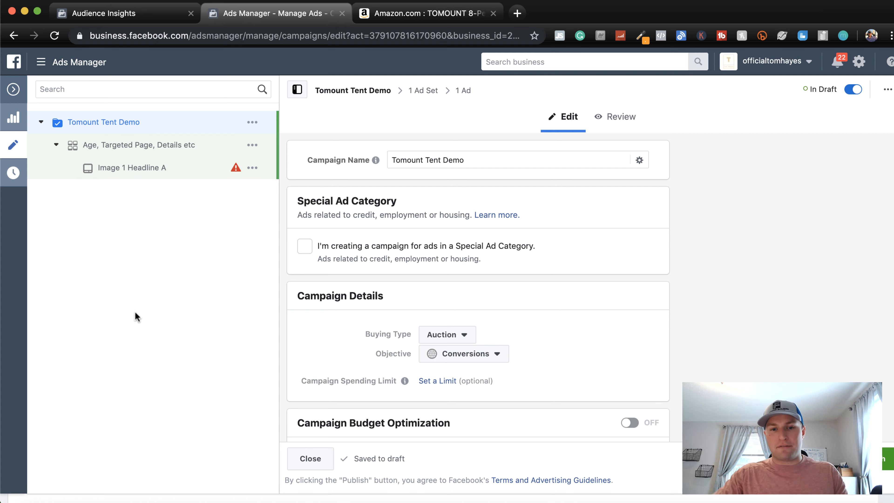
left_click(502, 354)
scroll(633, 307, "down", 3)
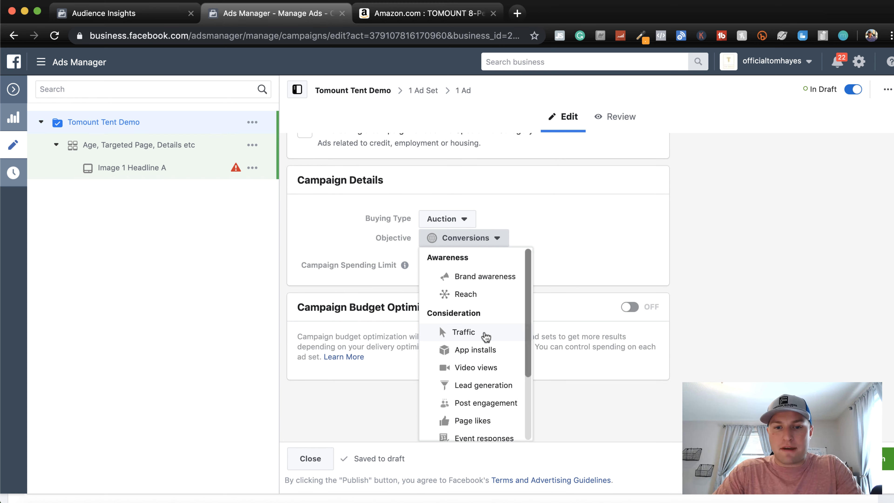
scroll(485, 340, "down", 1)
scroll(475, 307, "down", 5)
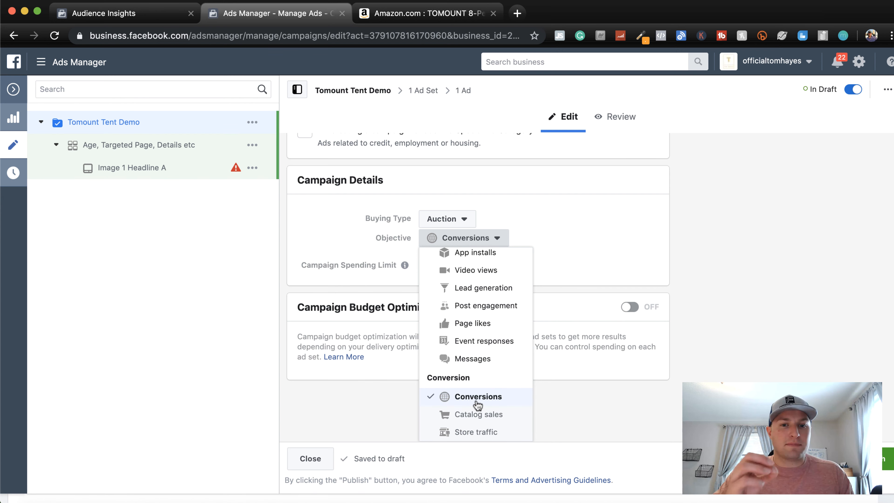
left_click(478, 405)
scroll(592, 276, "up", 3)
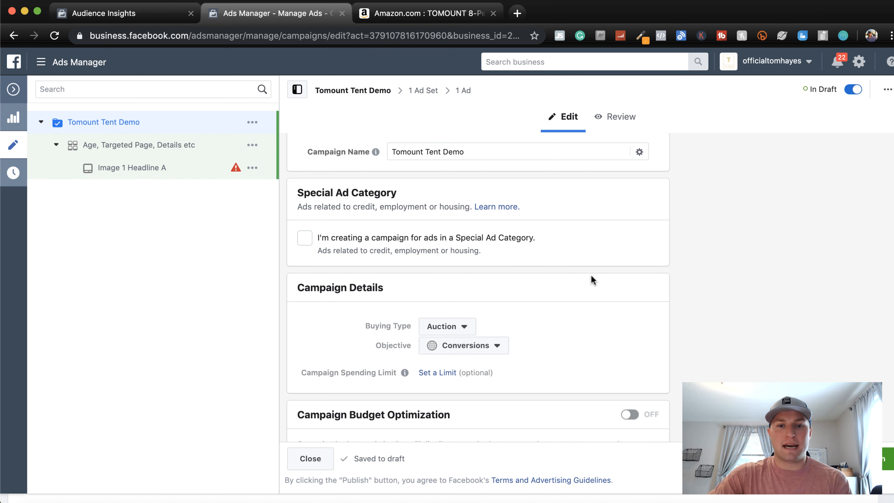
Review the campaign's name, special ad category, campaign details and budget optimization settings
scroll(593, 280, "up", 1)
scroll(591, 276, "down", 3)
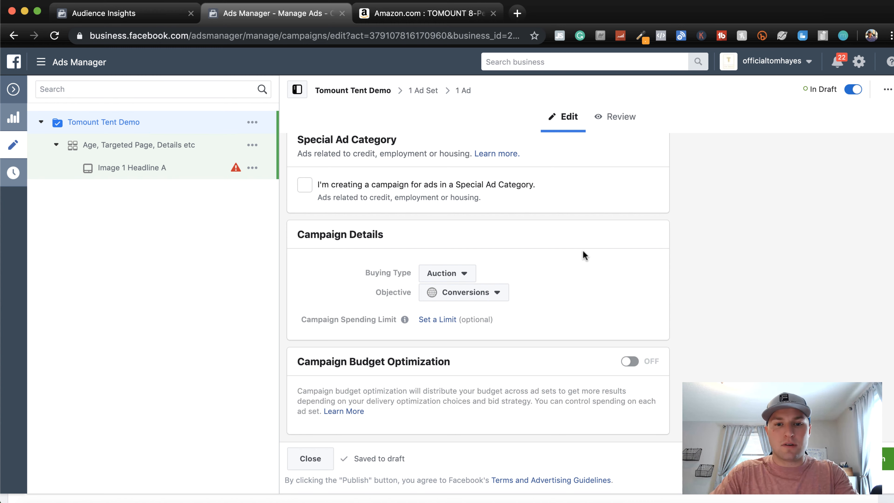
scroll(421, 194, "up", 2)
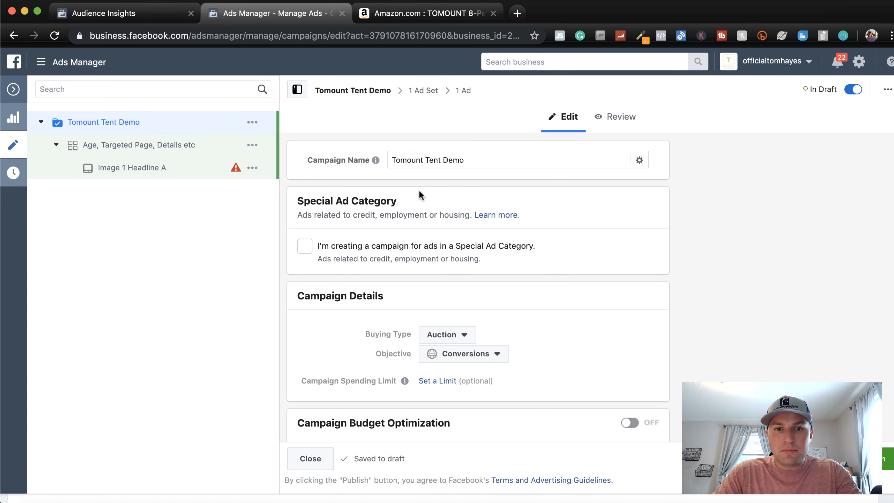
scroll(571, 222, "down", 2)
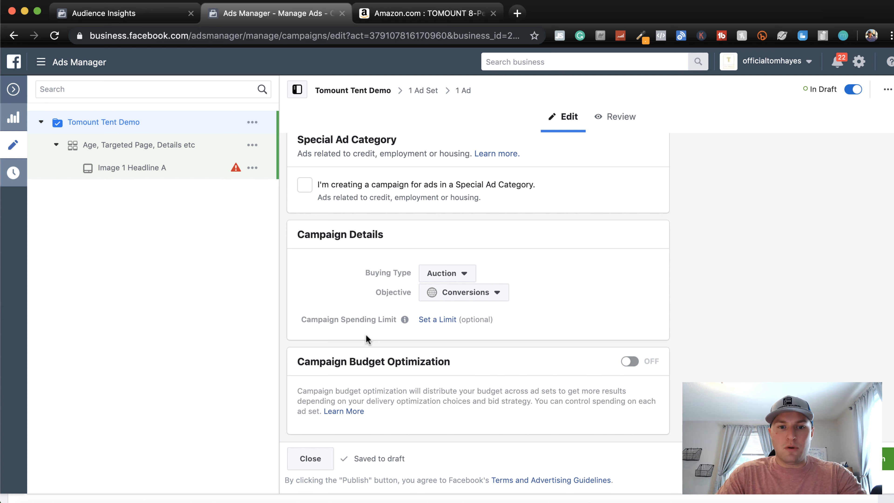
Turn on campaign budget optimization for the Tomount Tent Demo campaign and choose Lowest cost as the campaign bid strategy
mouse_move(405, 320)
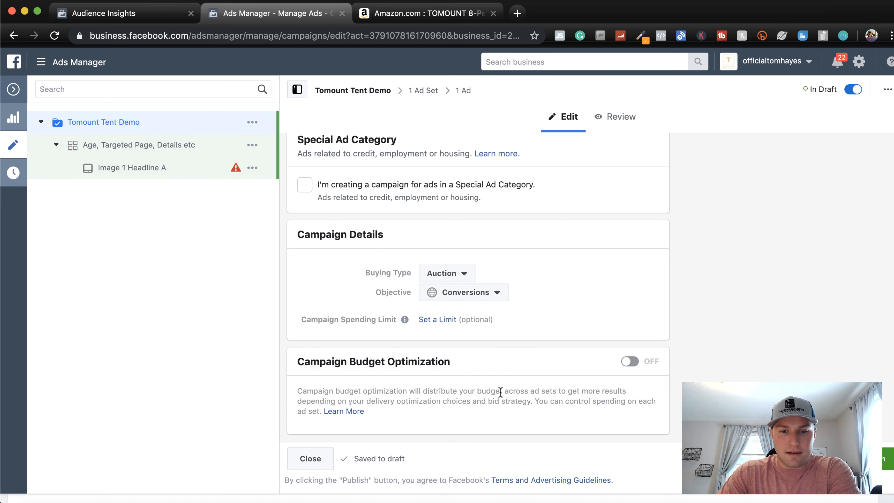
left_click(630, 362)
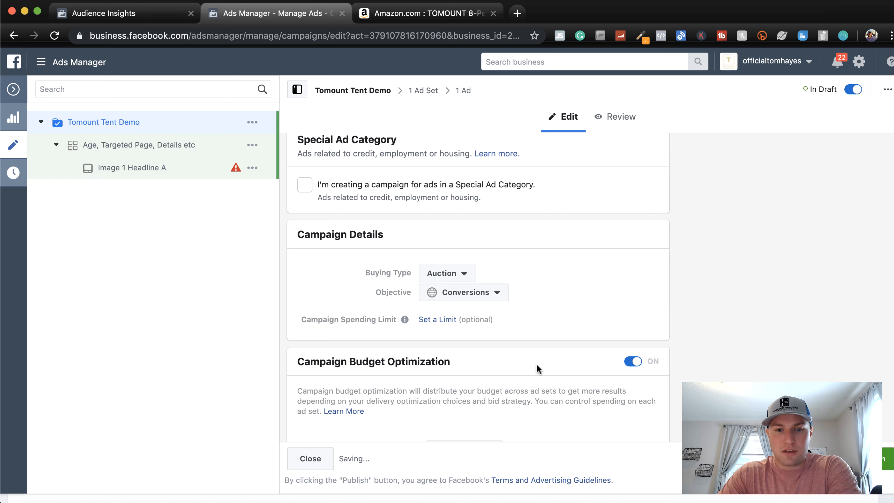
scroll(536, 366, "down", 3)
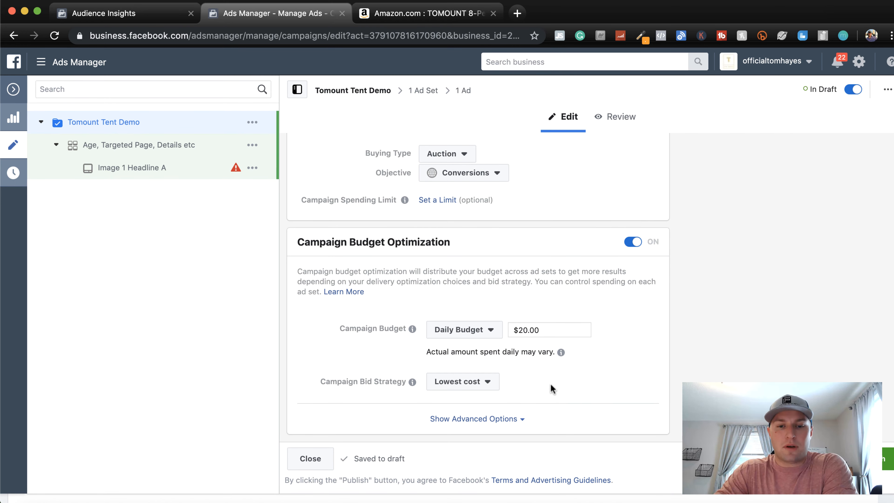
left_click(492, 383)
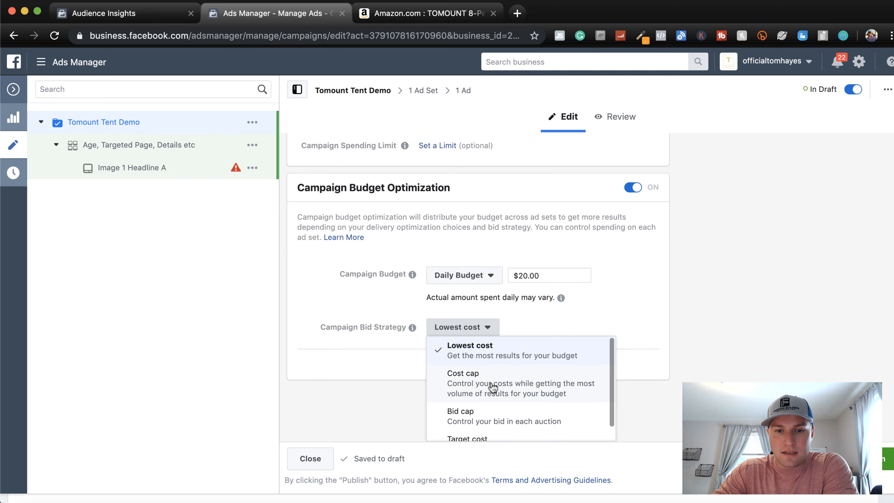
scroll(479, 425, "down", 2)
scroll(487, 424, "up", 2)
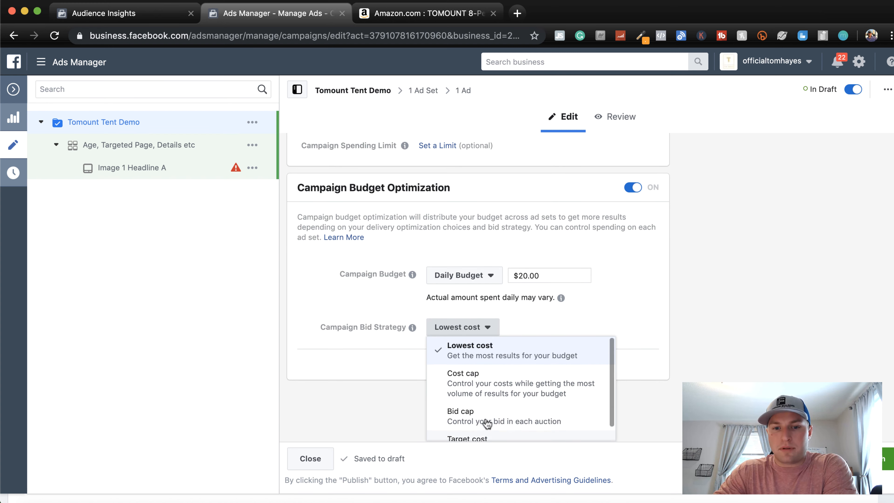
left_click(492, 346)
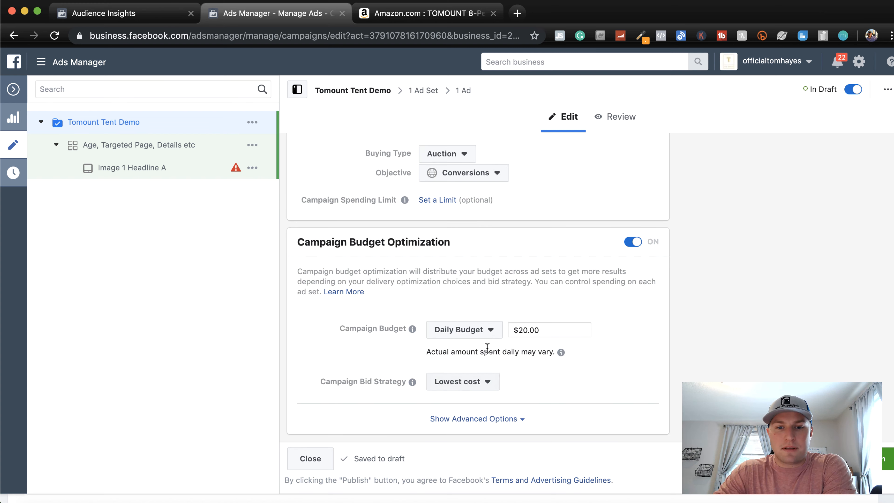
Show the advanced budget optimization options and review the ad scheduling and delivery type settings
left_click(514, 426)
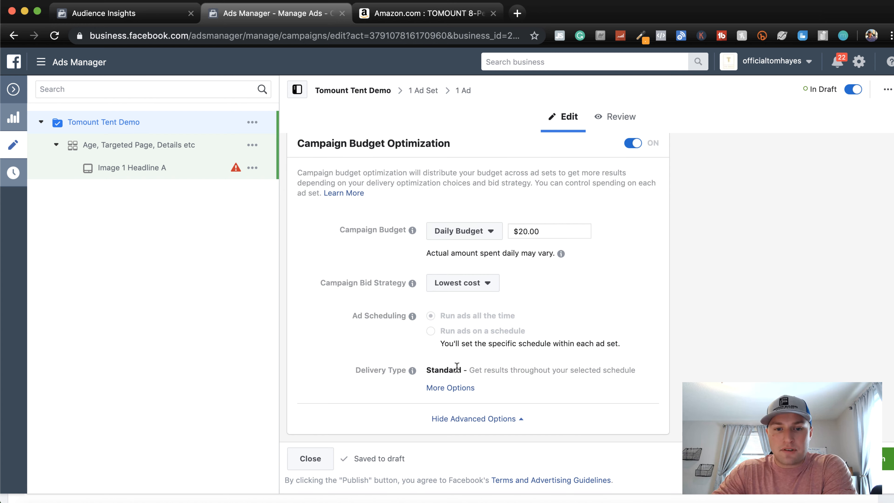
mouse_move(503, 332)
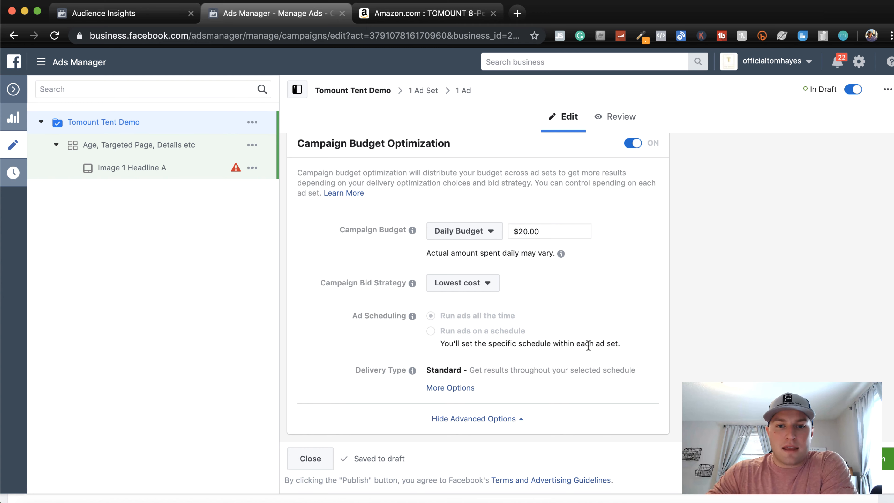
scroll(588, 345, "up", 2)
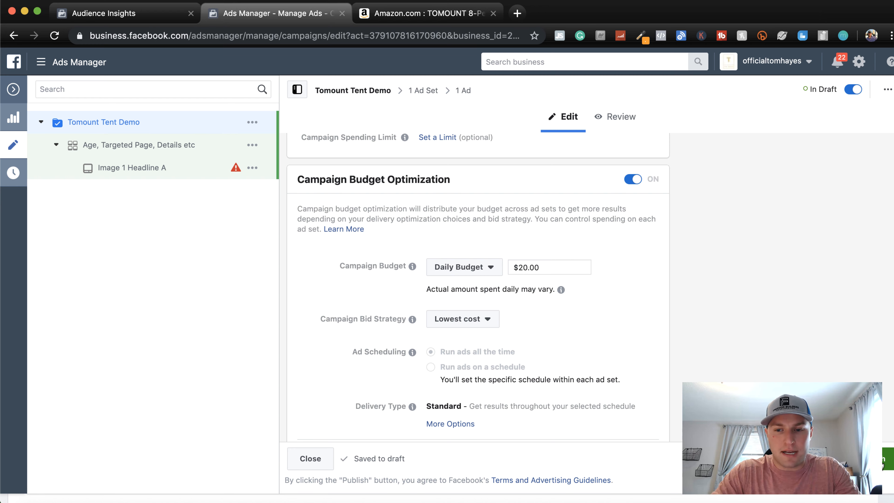
scroll(867, 496, "down", 1)
scroll(867, 497, "up", 6)
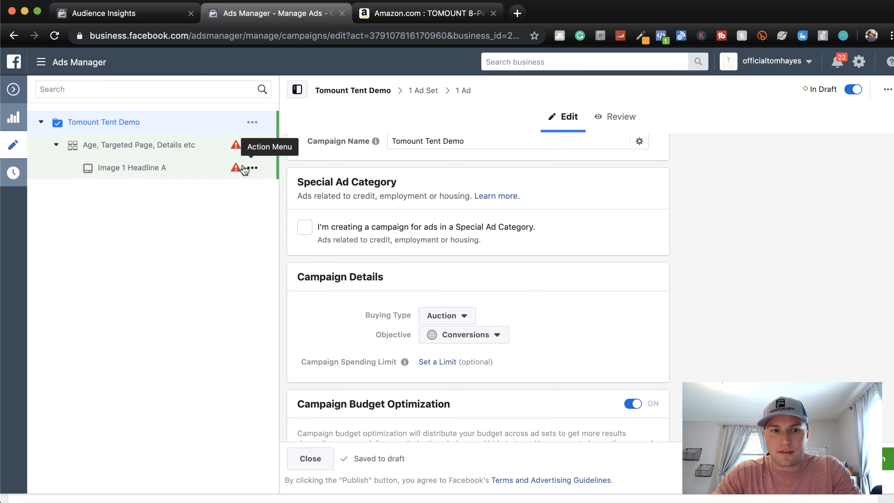
Open the ad set "Age, Targeted Page, Details etc" and choose Lead as its website conversion event
left_click(156, 149)
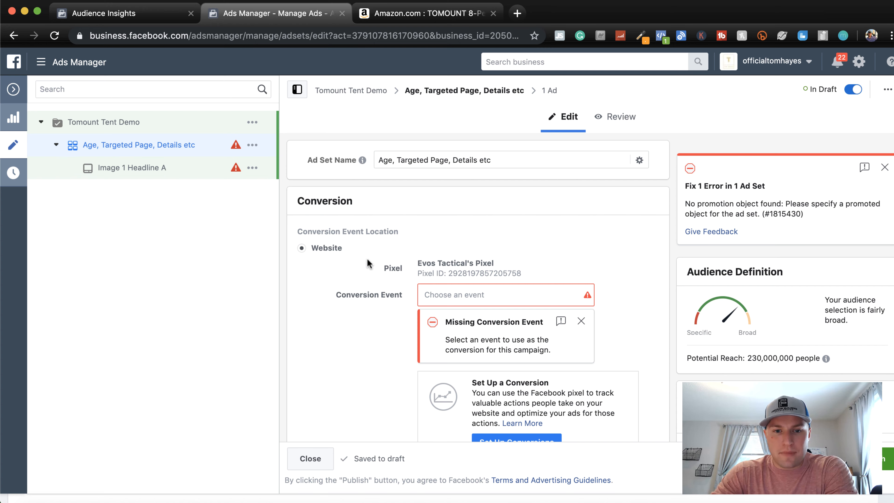
scroll(322, 259, "down", 5)
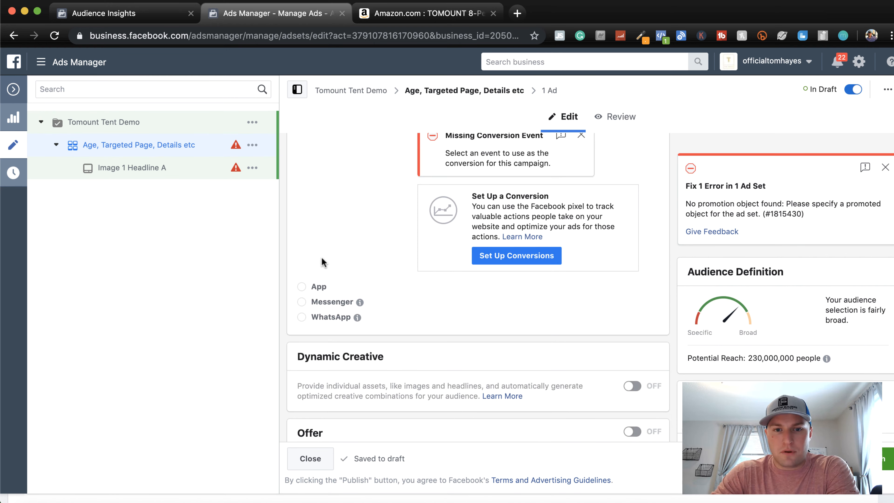
scroll(321, 257, "up", 5)
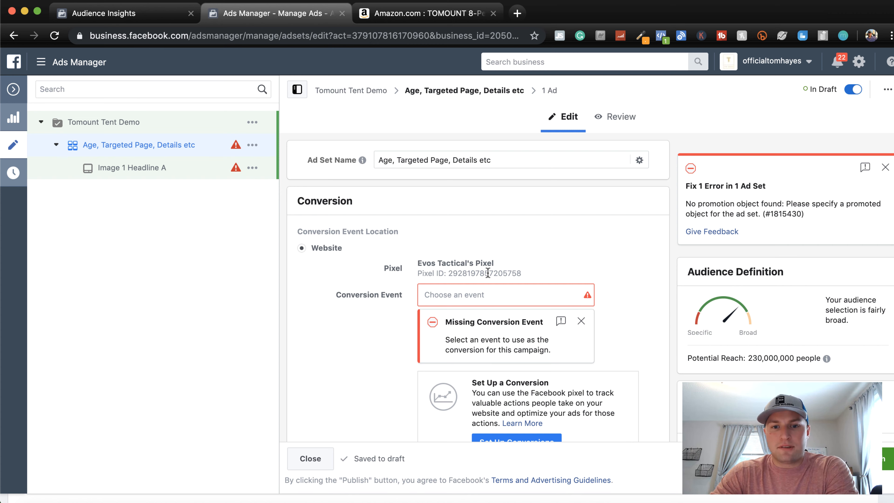
scroll(362, 346, "down", 3)
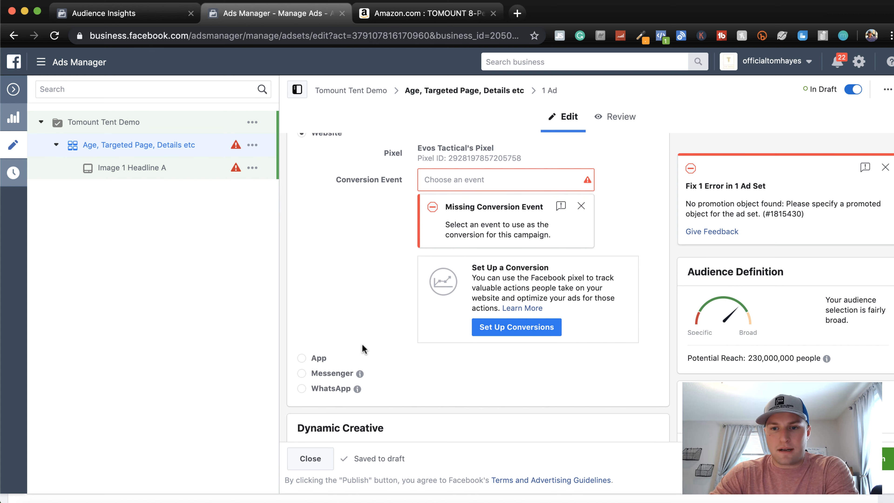
scroll(362, 346, "up", 3)
scroll(362, 344, "up", 1)
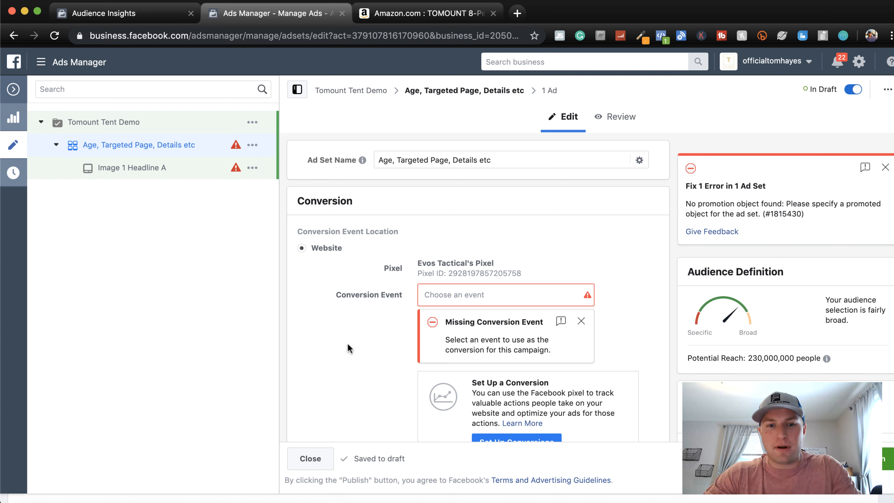
left_click(466, 292)
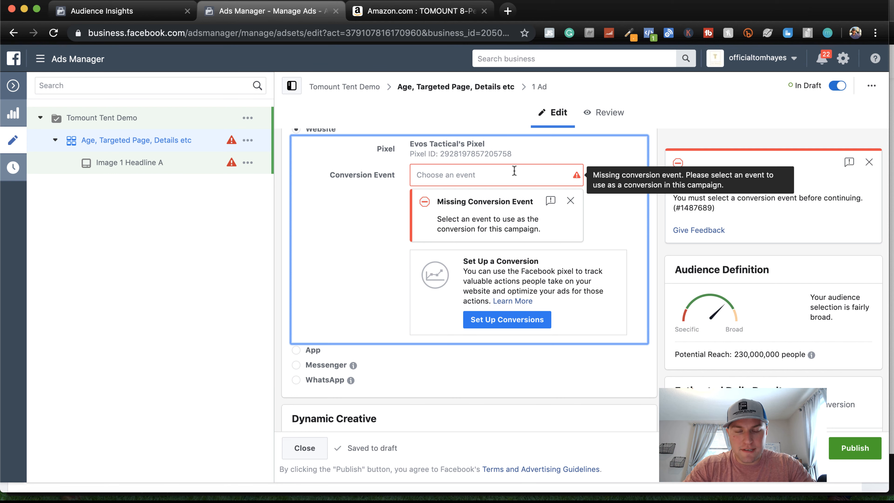
left_click(514, 171)
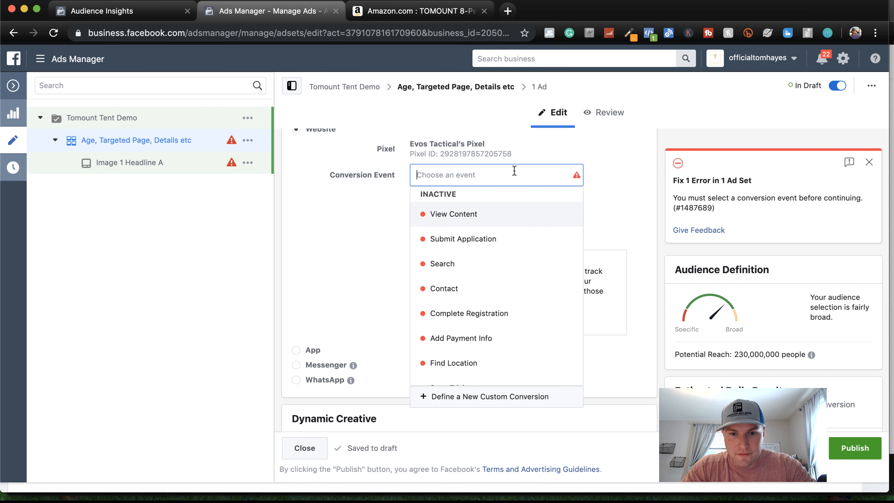
scroll(493, 334, "down", 5)
scroll(494, 335, "up", 2)
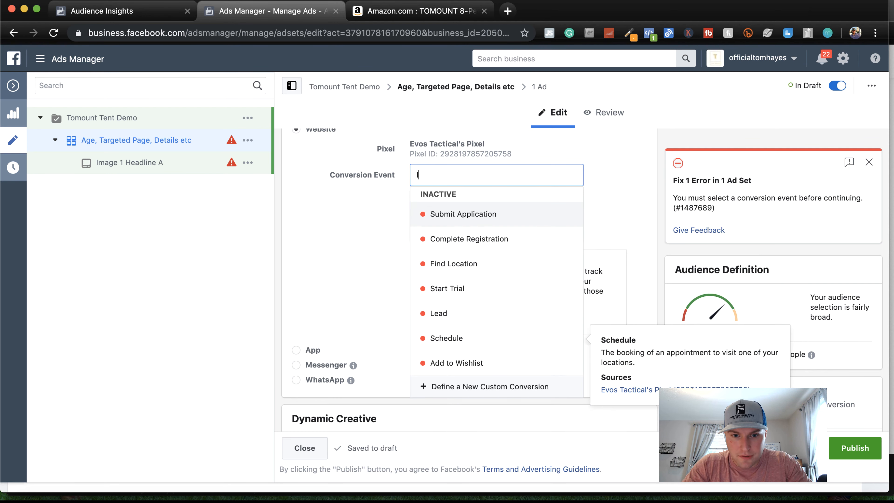
left_click(444, 314)
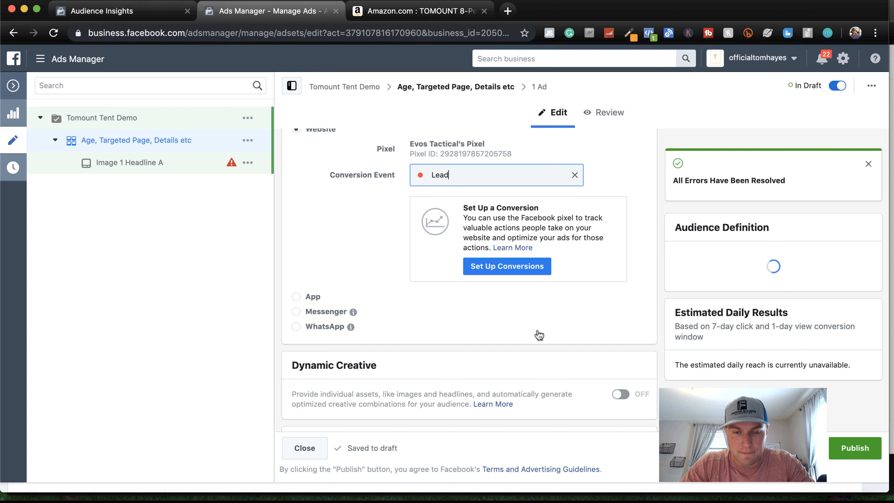
Review the ad set's budget and schedule, custom audience and location settings
scroll(567, 264, "down", 4)
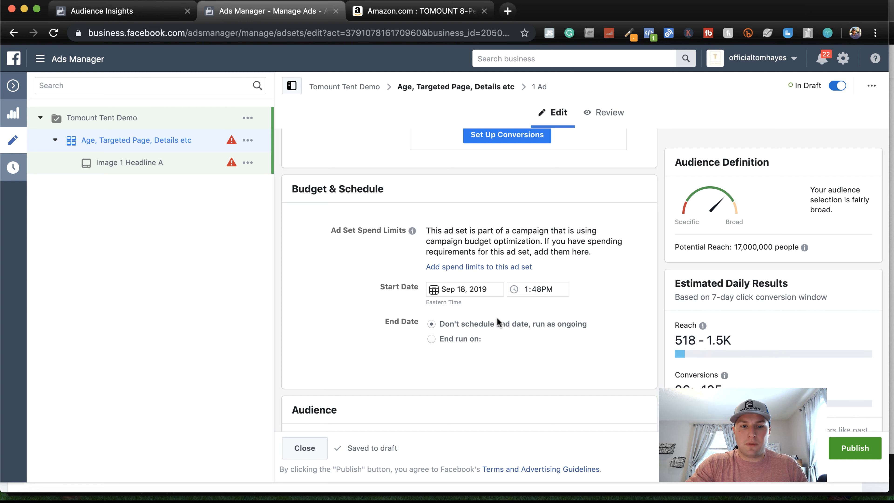
scroll(497, 318, "down", 1)
scroll(497, 317, "up", 5)
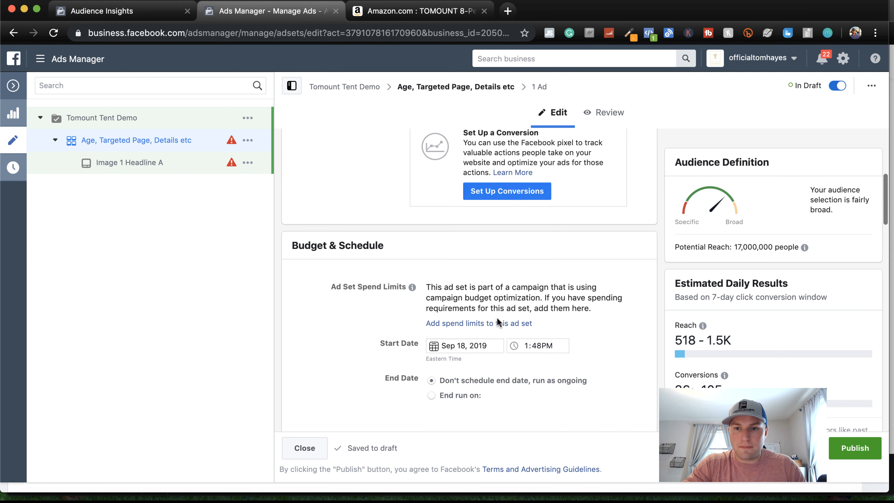
scroll(496, 320, "down", 10)
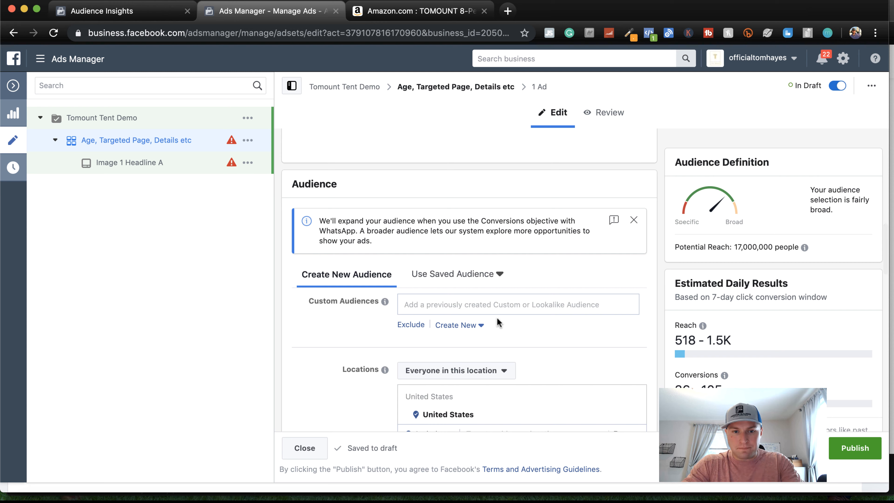
scroll(497, 317, "down", 3)
scroll(497, 320, "down", 2)
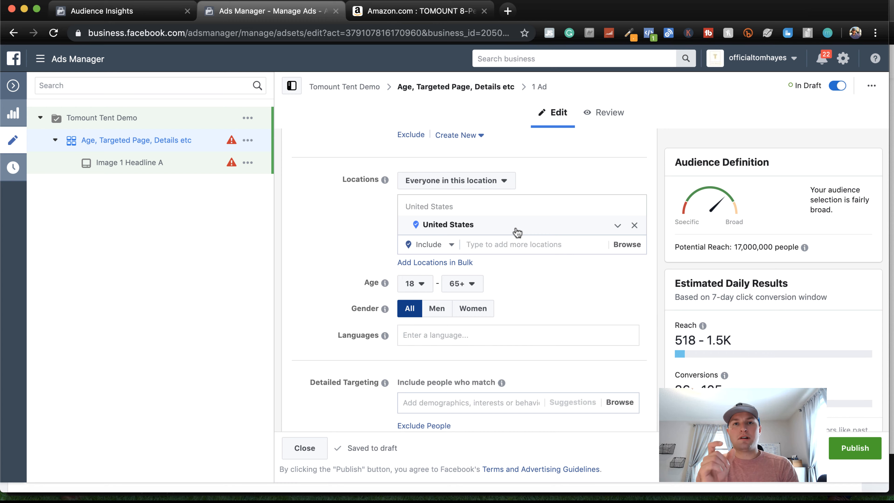
Switch to Audience Insights and examine the camping audience's top cities, then return to its page likes
left_click(136, 12)
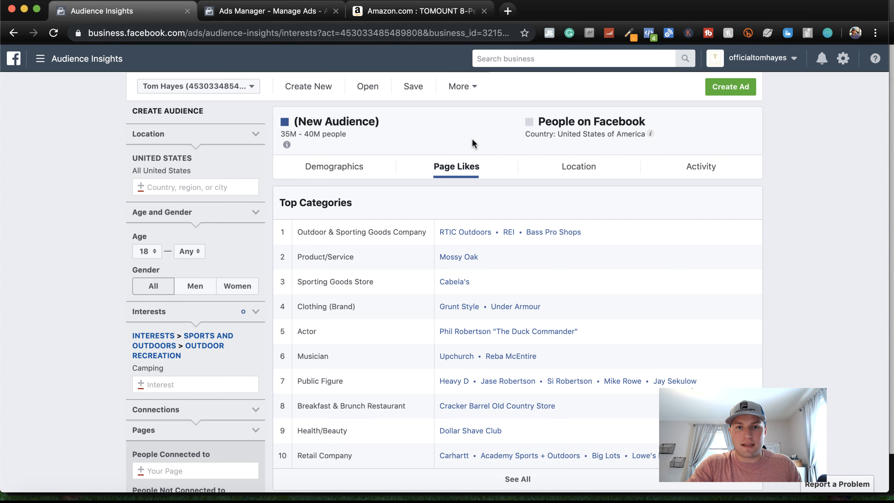
left_click(335, 169)
left_click(565, 172)
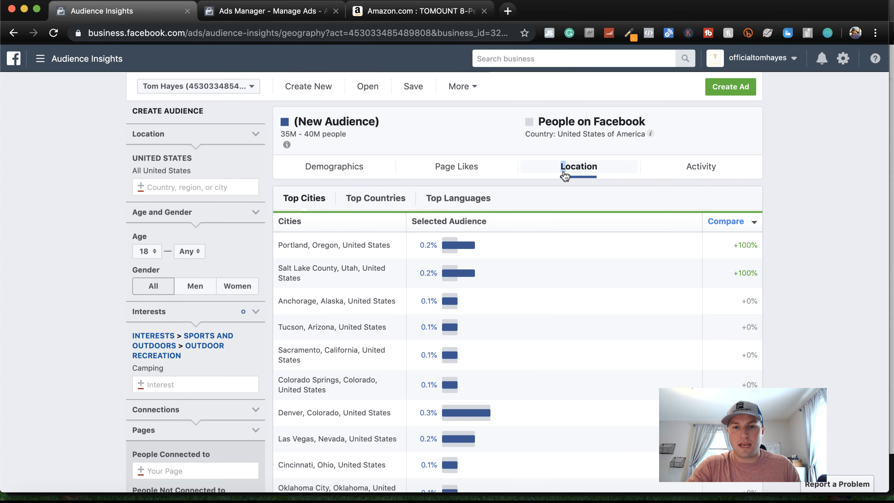
scroll(557, 282, "down", 2)
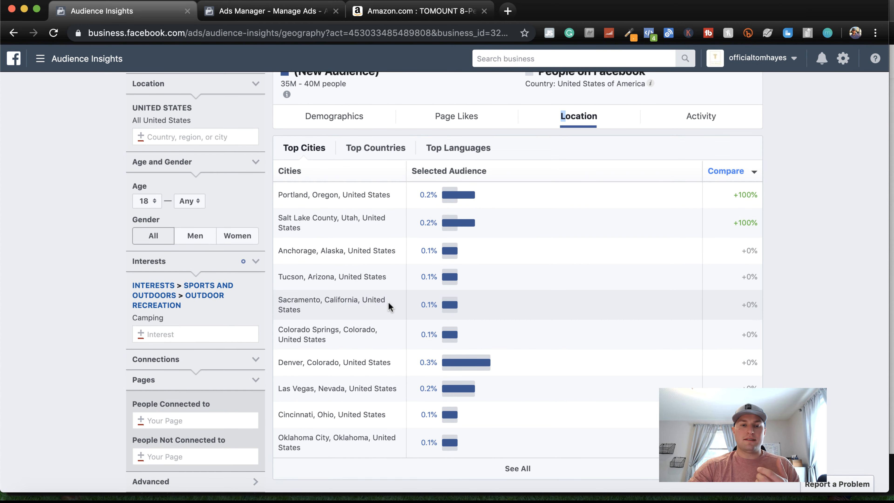
scroll(389, 305, "up", 2)
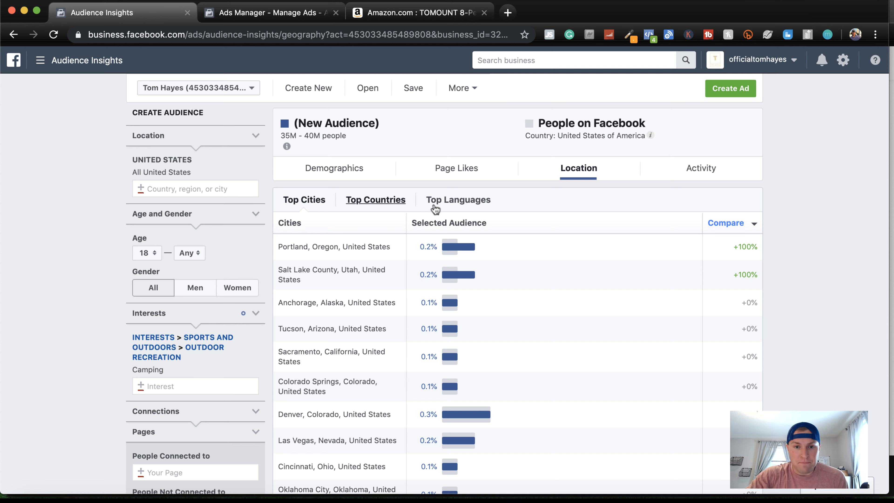
left_click(456, 170)
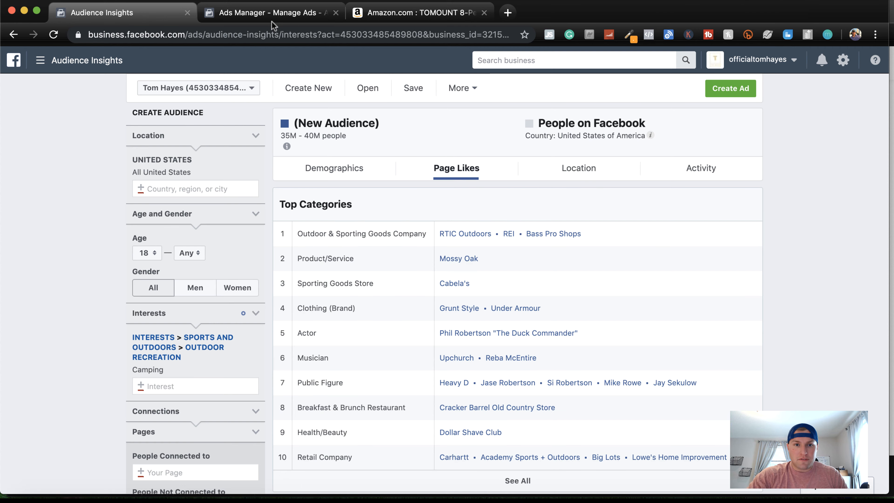
Switch back to Ads Manager and review the ad set's age, gender, language and detailed targeting options
left_click(272, 14)
scroll(535, 280, "down", 12)
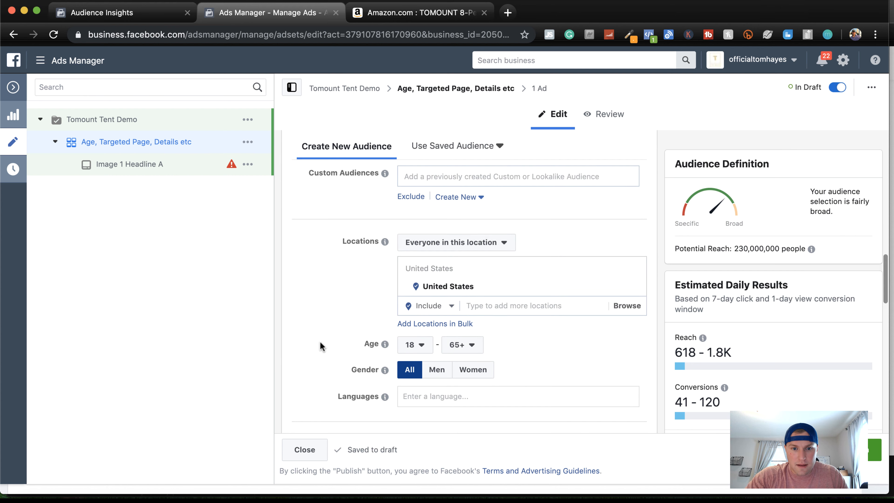
scroll(320, 341, "down", 3)
scroll(341, 274, "down", 2)
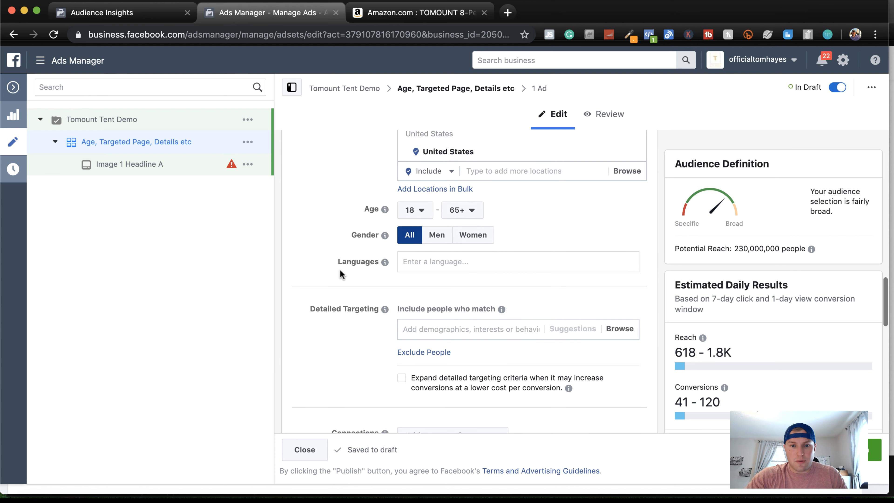
scroll(349, 246, "down", 1)
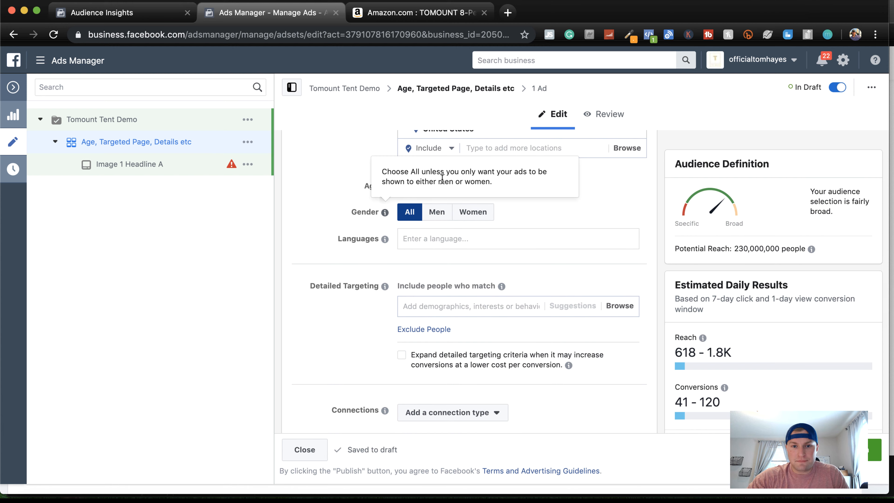
mouse_move(385, 239)
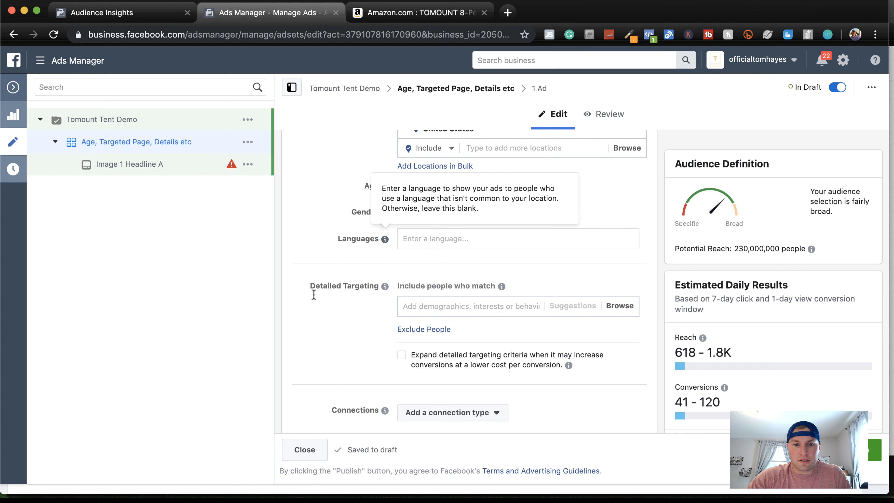
Check the camping audience's age and gender demographics in Audience Insights and return to the ad set in Ads Manager
left_click(155, 16)
left_click(326, 168)
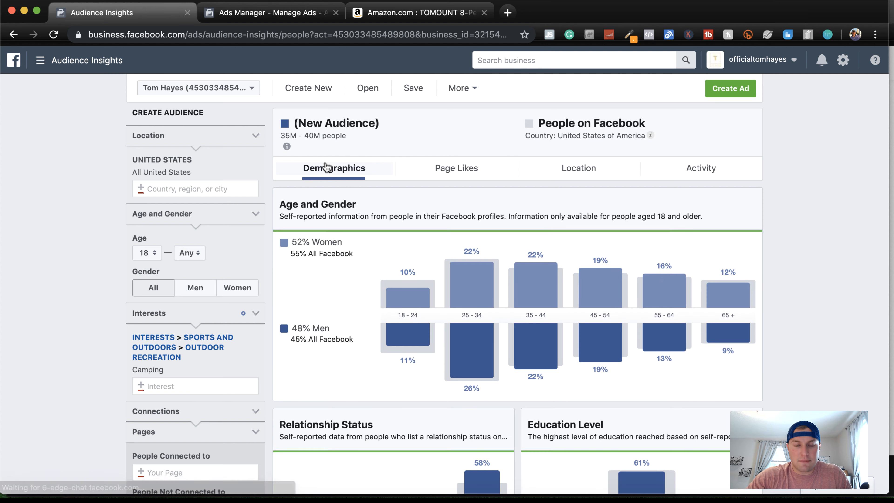
mouse_move(470, 329)
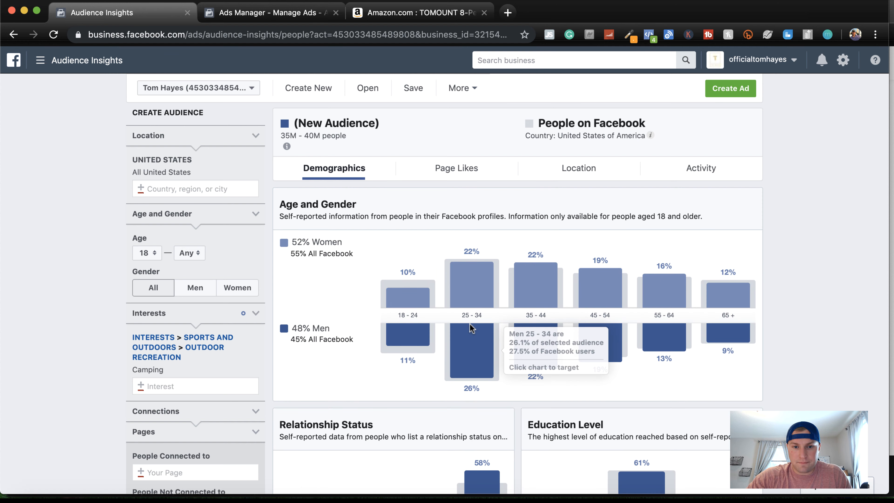
left_click(275, 16)
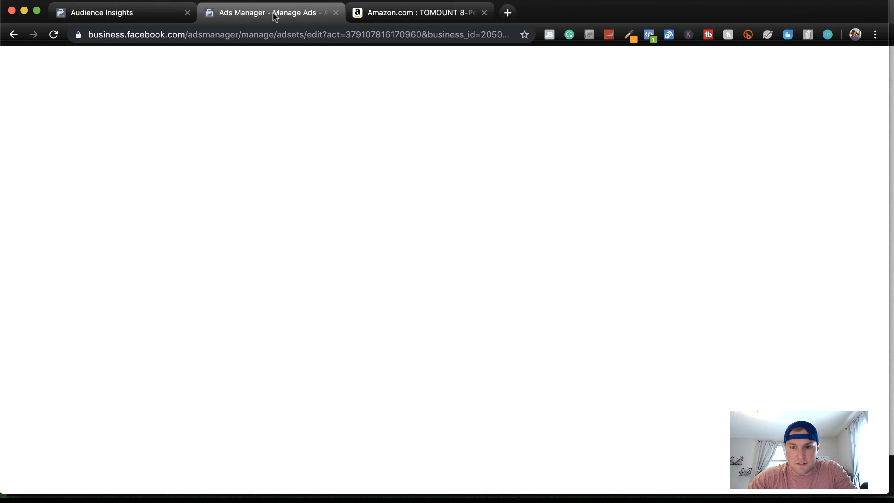
Set the ad set's target age range to 25–54
left_click(419, 187)
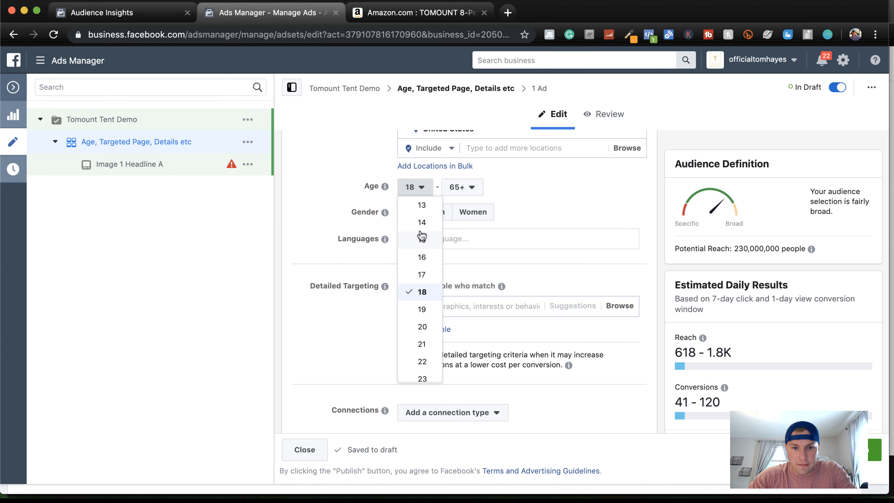
scroll(423, 300, "down", 2)
left_click(422, 356)
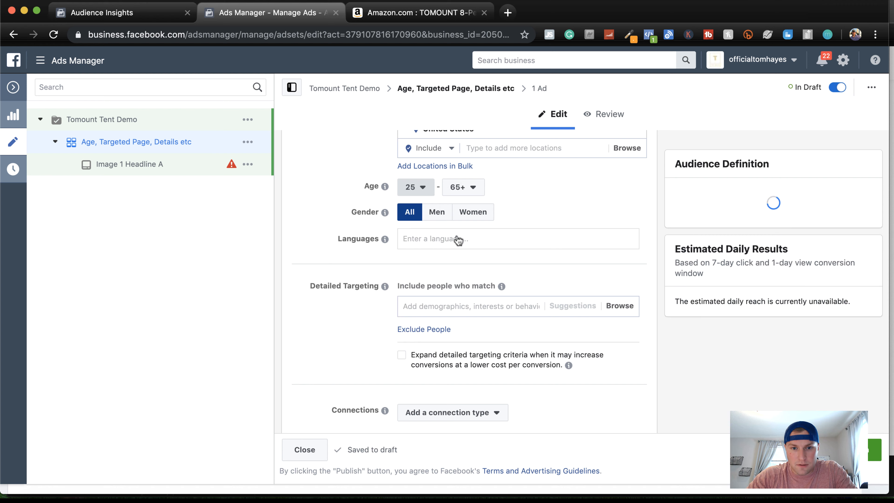
left_click(459, 187)
scroll(470, 276, "up", 3)
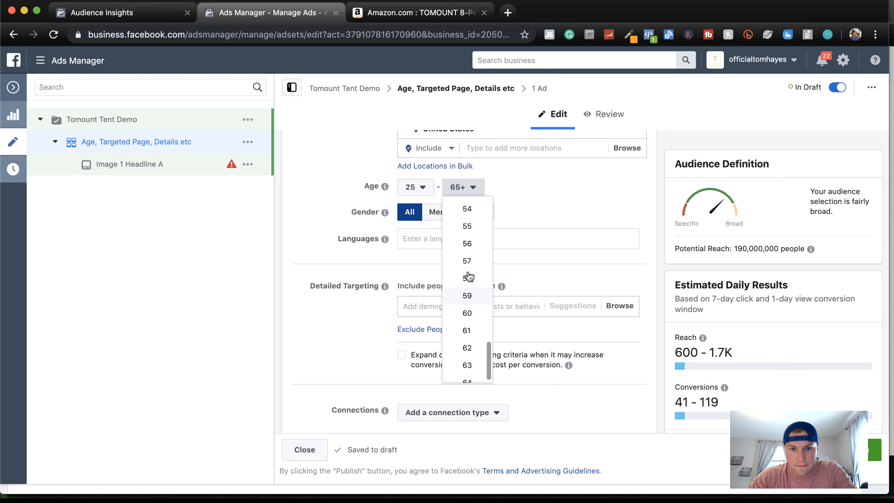
left_click(468, 257)
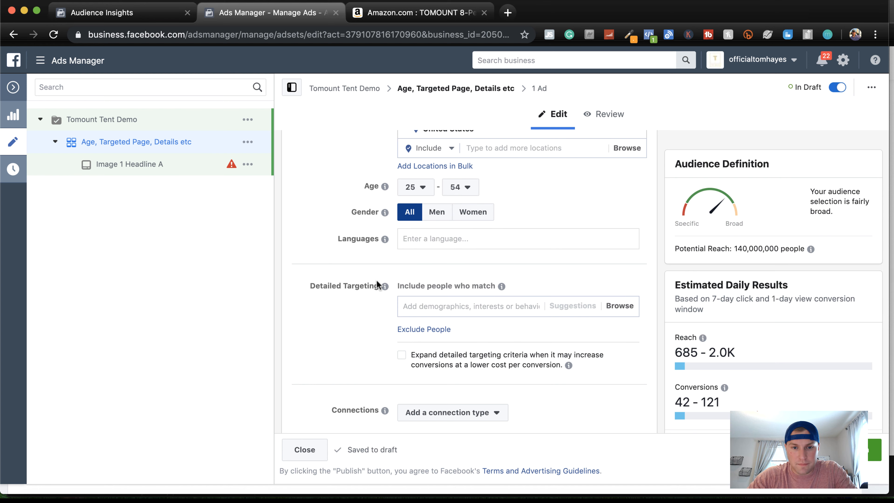
Switch to Audience Insights and examine the camping audience's top categories and most relevant liked pages
scroll(377, 280, "down", 3)
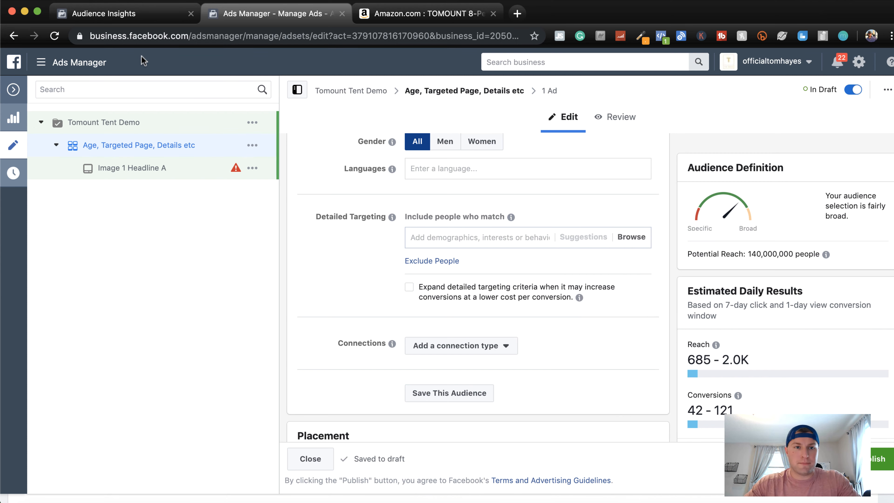
left_click(143, 17)
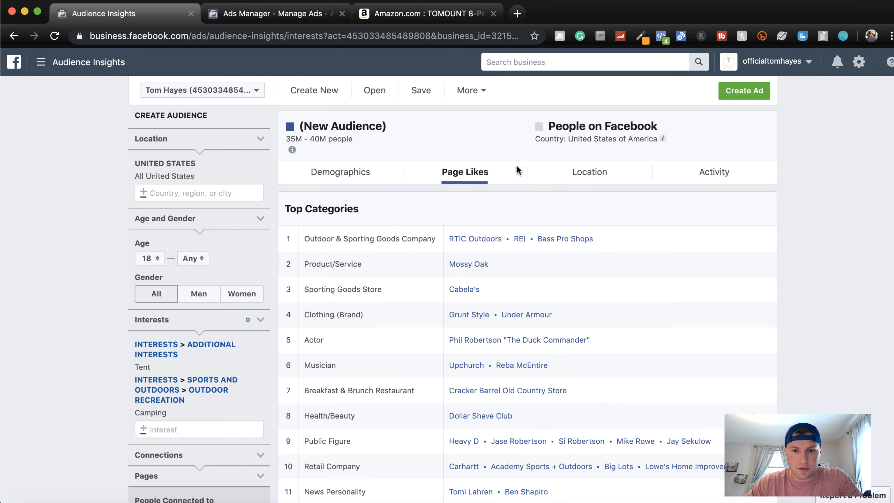
scroll(729, 328, "down", 20)
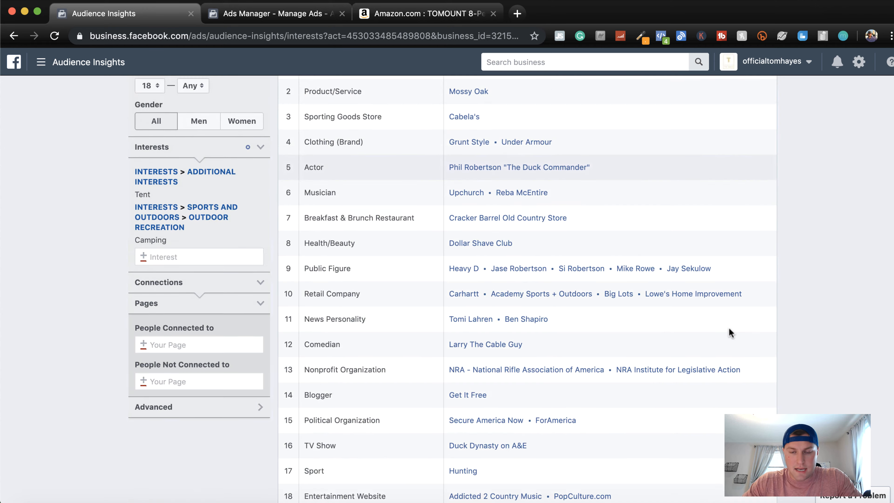
scroll(729, 328, "down", 2)
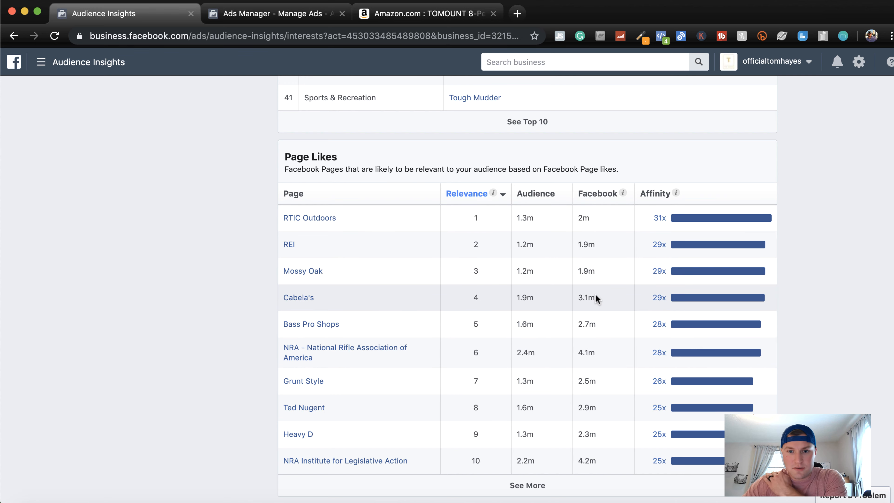
mouse_move(619, 199)
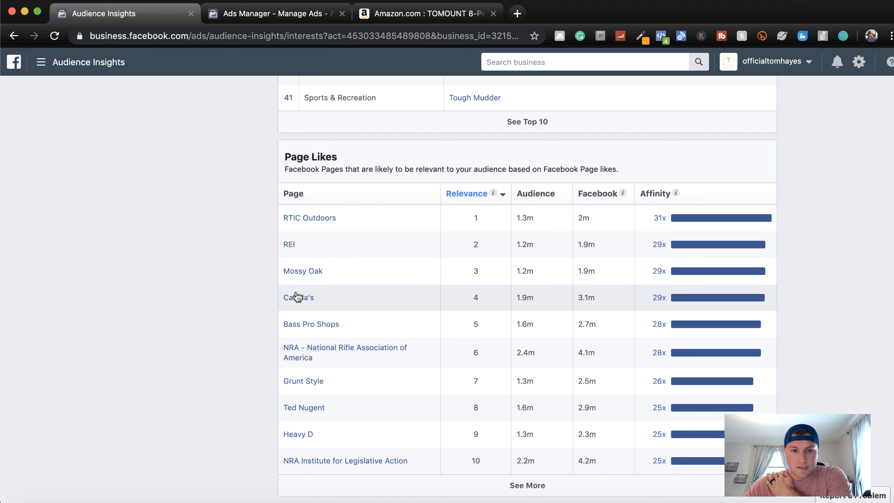
Return to Ads Manager, add the Cabela's interest to the ad set's detailed targeting and check the suggested related interests
left_click(297, 15)
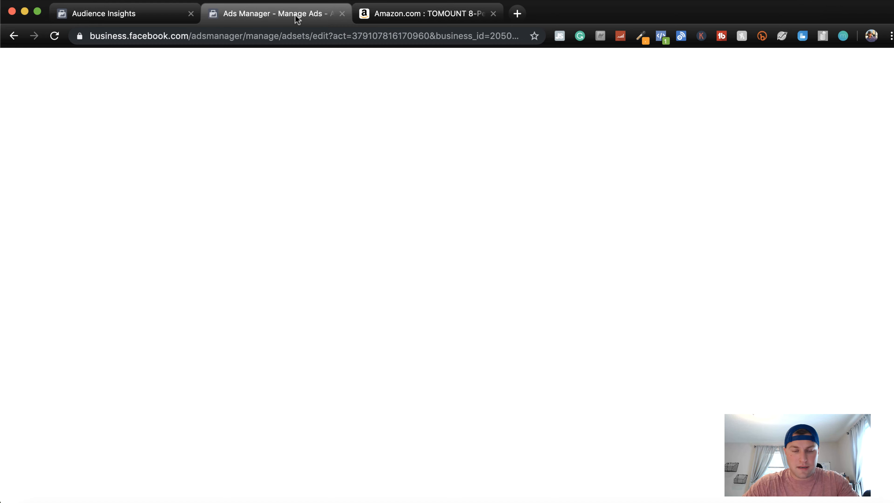
left_click(437, 237)
type("cabel")
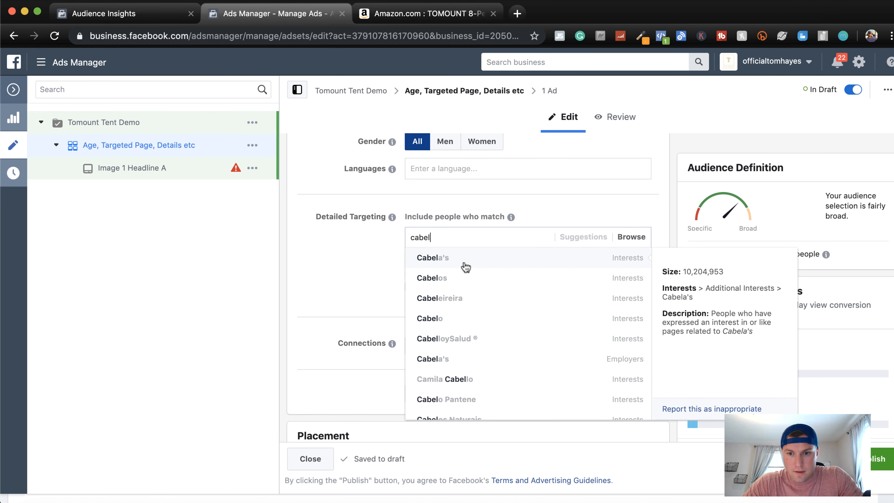
left_click(466, 268)
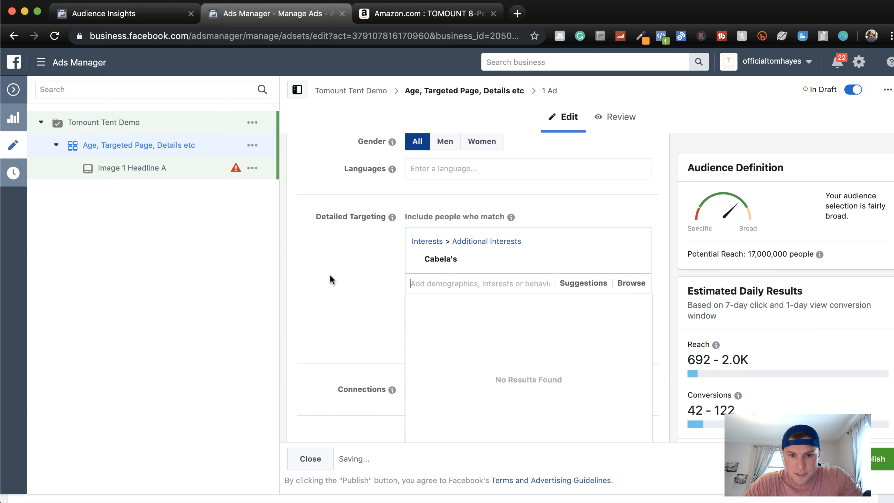
left_click(577, 283)
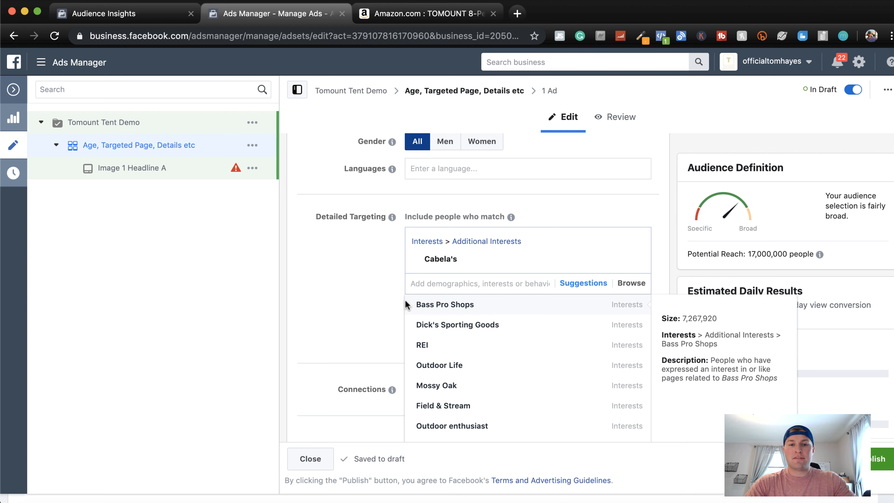
left_click(372, 304)
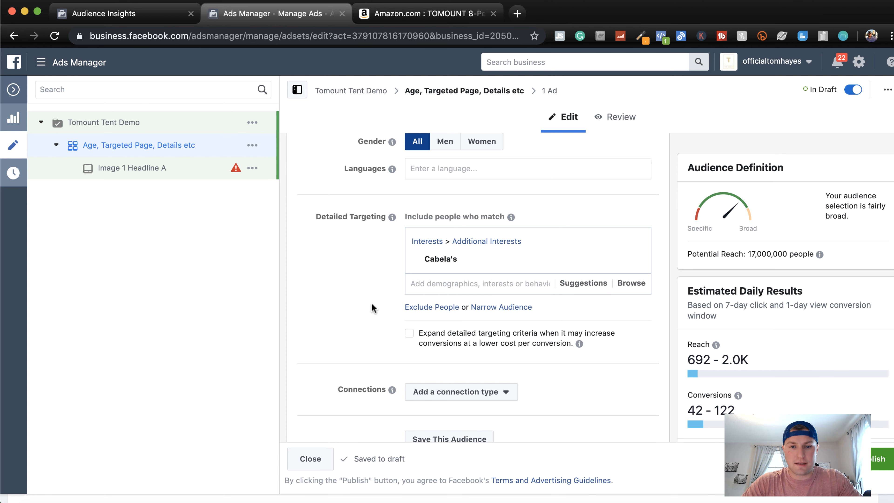
Narrow the detailed targeting so people must also match the Engaged Shoppers purchase behavior
scroll(372, 304, "down", 2)
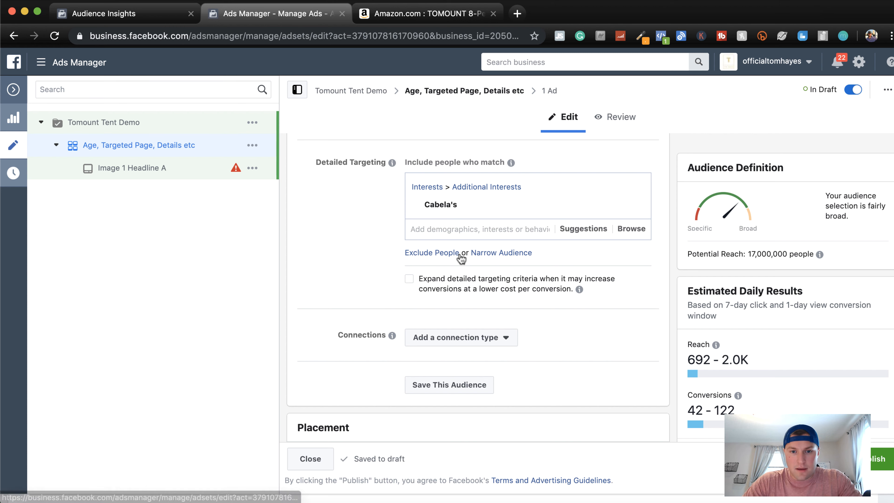
left_click(491, 253)
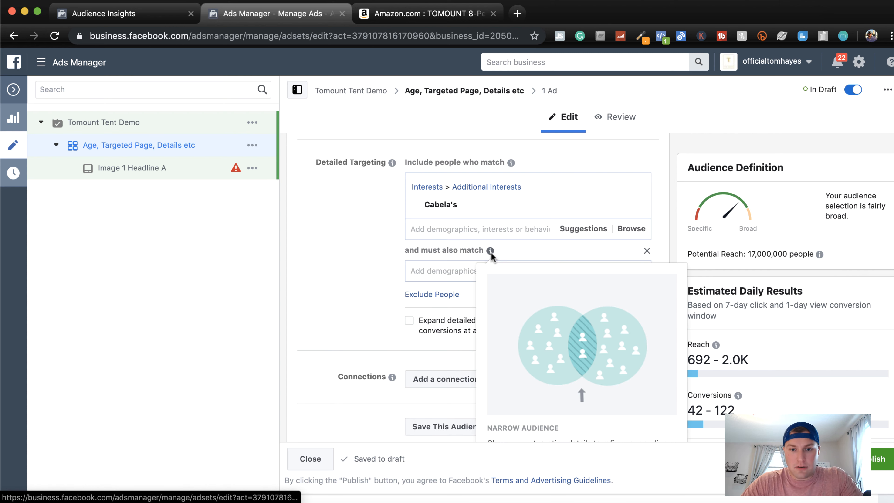
left_click(445, 275)
type("engag")
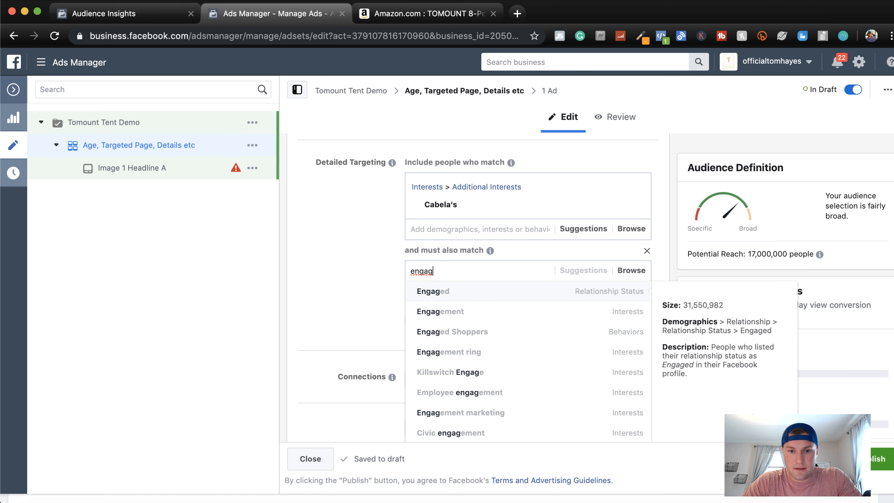
left_click(438, 335)
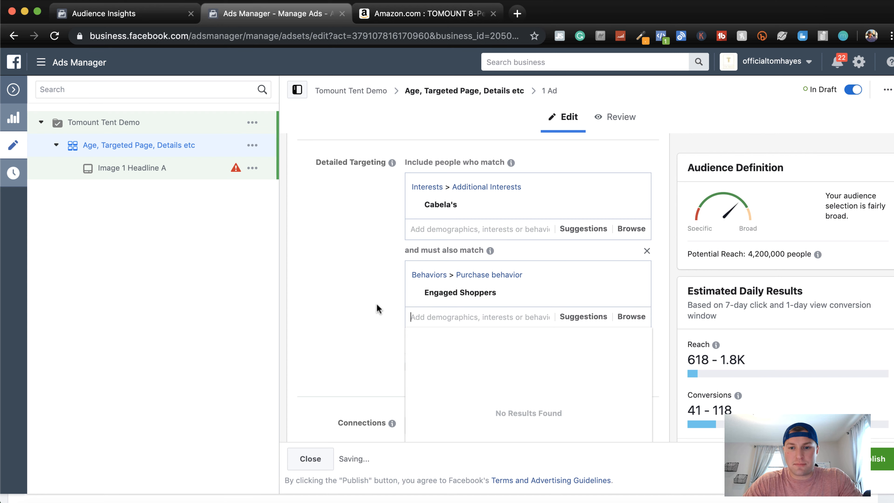
mouse_move(455, 292)
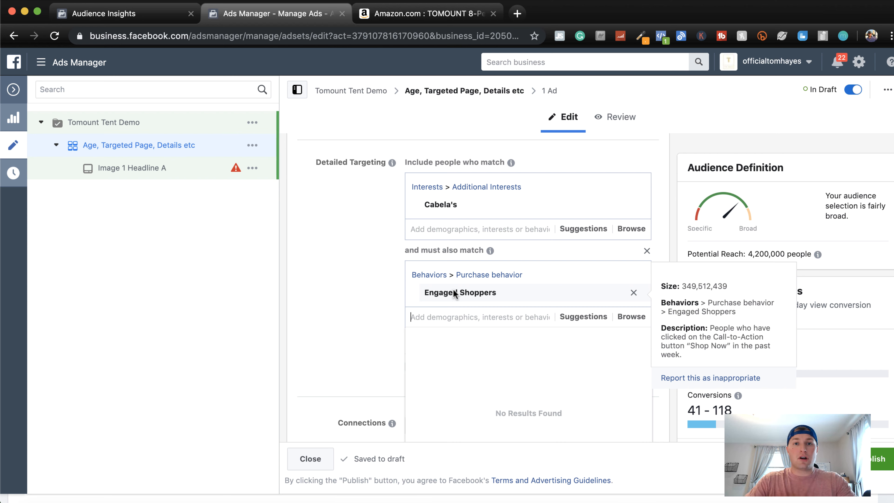
left_click(353, 305)
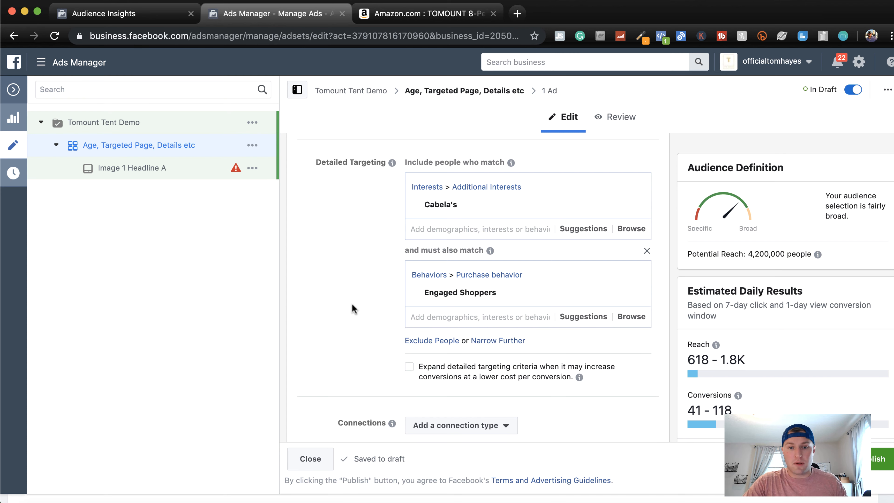
Review the connection types available for the ad set without adding one
scroll(353, 305, "down", 1)
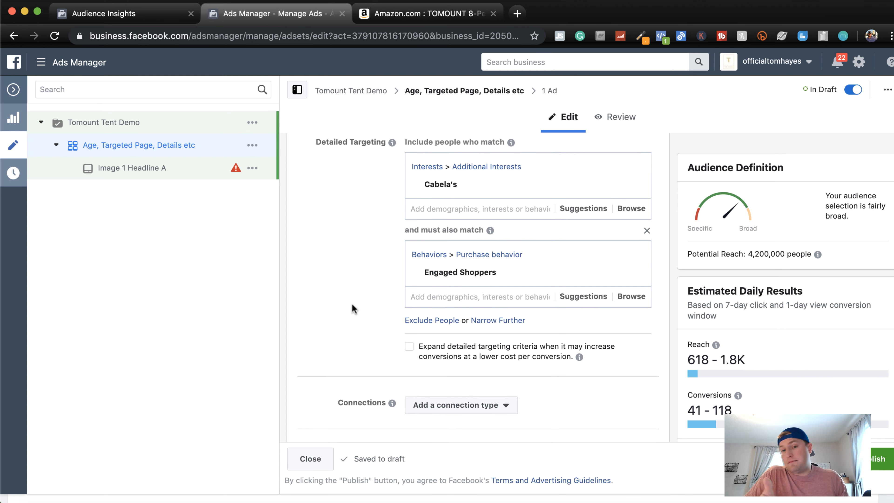
scroll(352, 303, "down", 5)
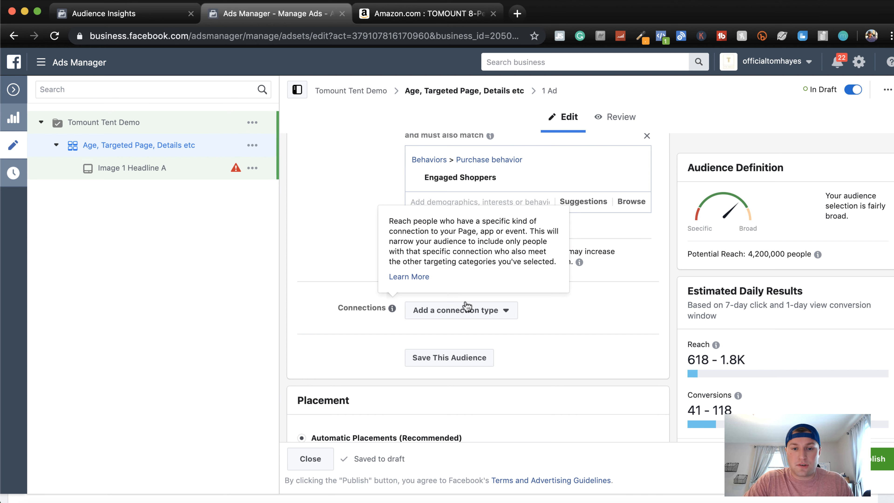
left_click(466, 310)
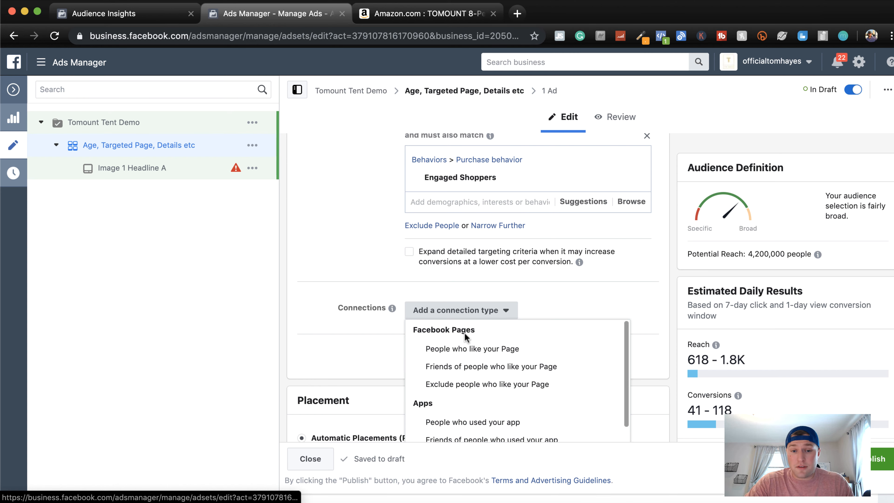
scroll(466, 335, "down", 1)
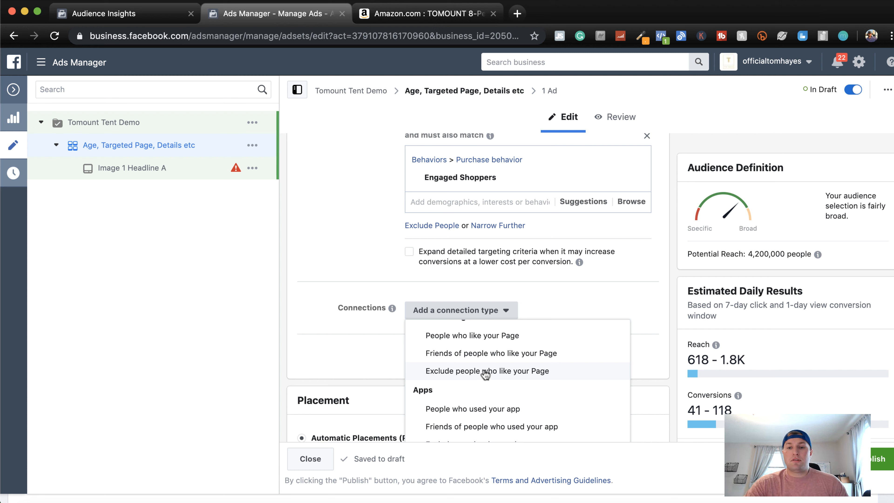
scroll(485, 375, "up", 1)
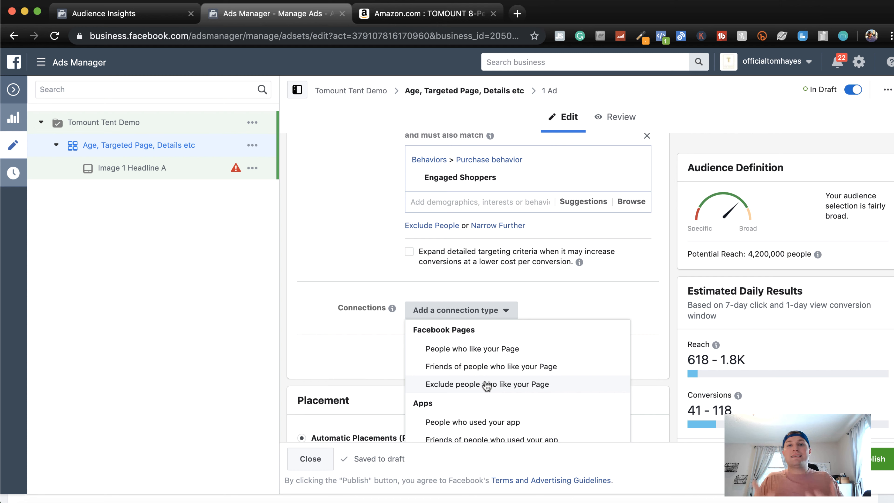
left_click(580, 299)
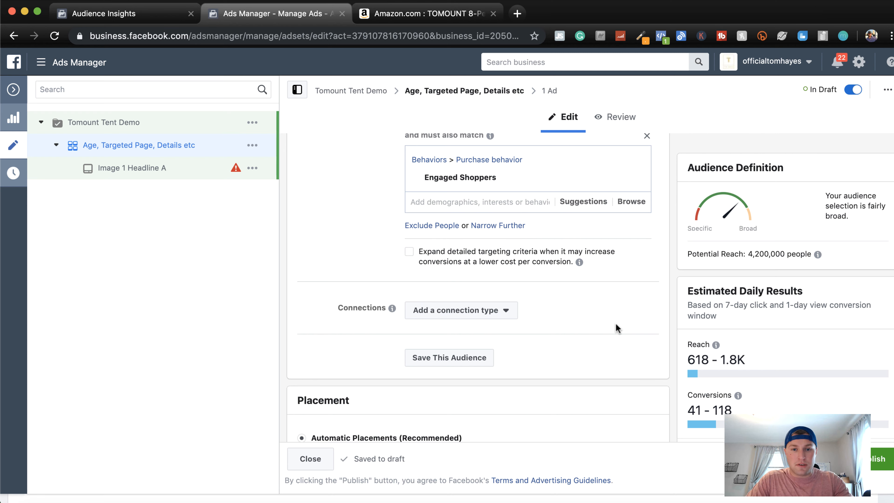
Switch the ad set from automatic to manually edited placements and exclude the Audience Network platform
scroll(617, 328, "down", 4)
scroll(601, 334, "down", 1)
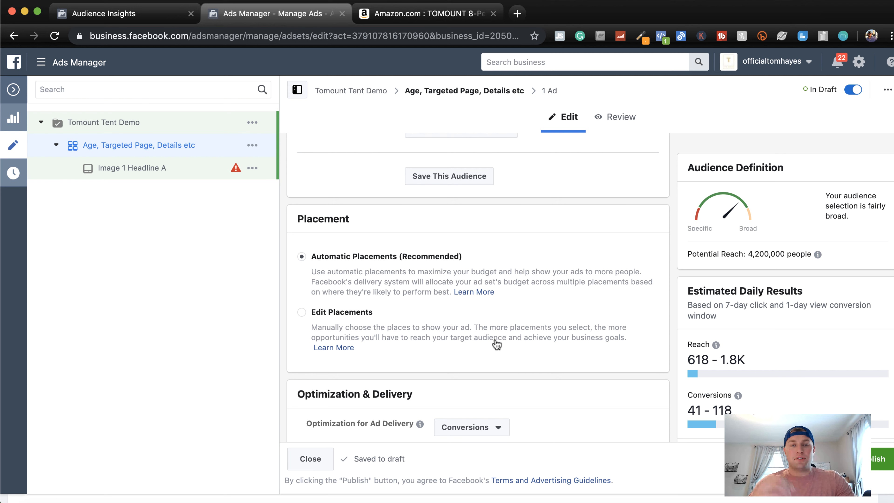
scroll(497, 344, "down", 2)
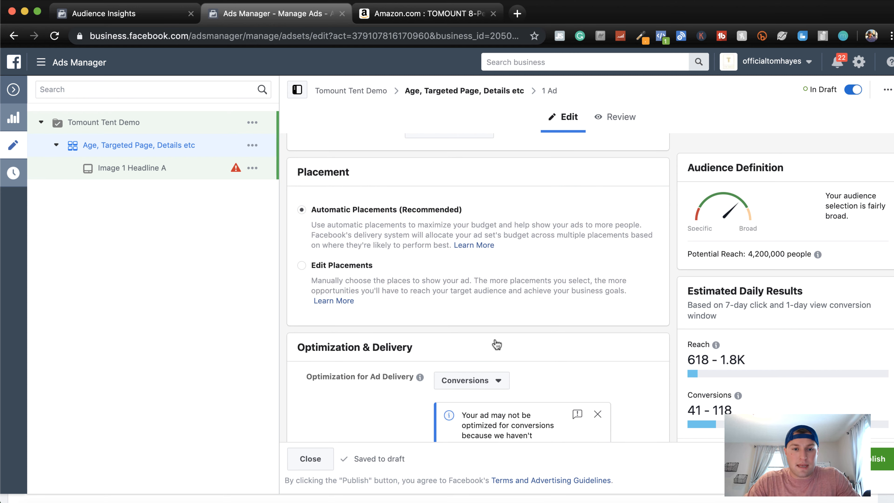
left_click(302, 266)
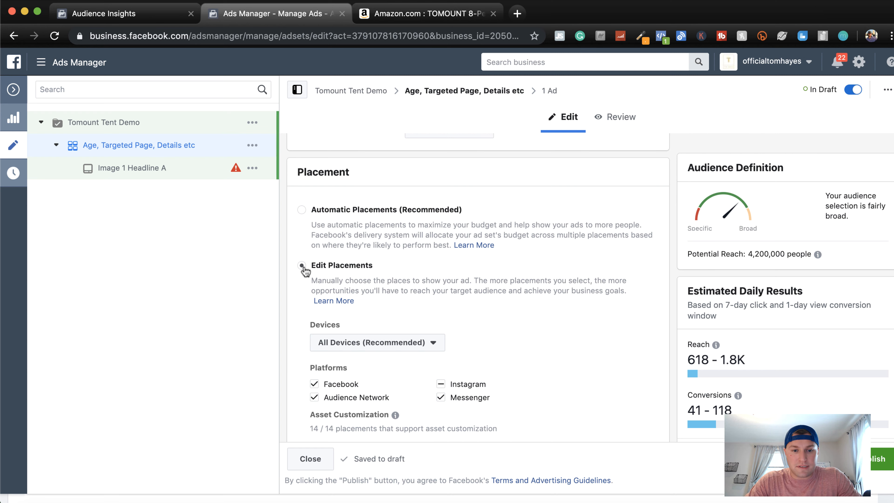
scroll(512, 304, "down", 3)
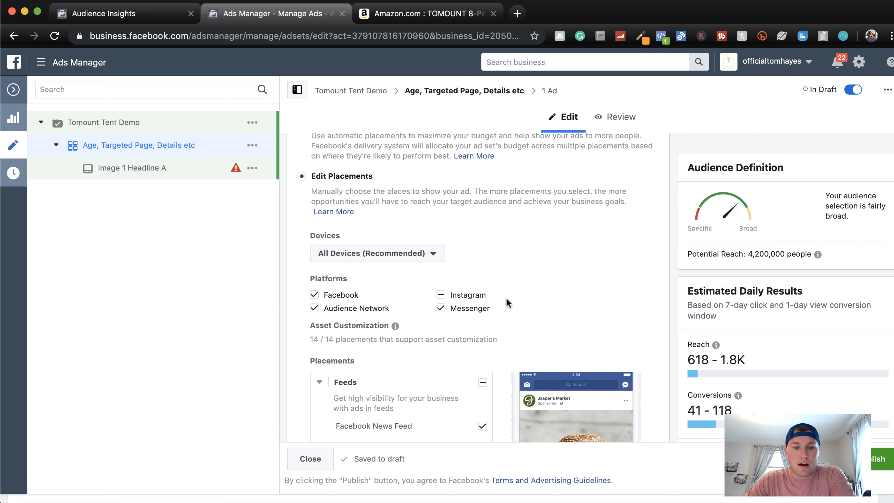
left_click(315, 309)
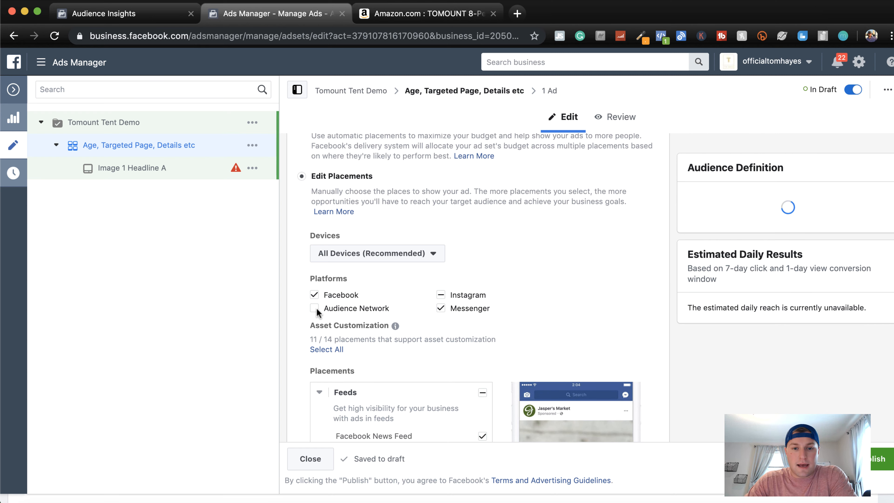
Exclude Instagram Feed, Facebook Marketplace and Facebook Video Feeds from the ad set's Feeds placements
scroll(497, 296, "down", 3)
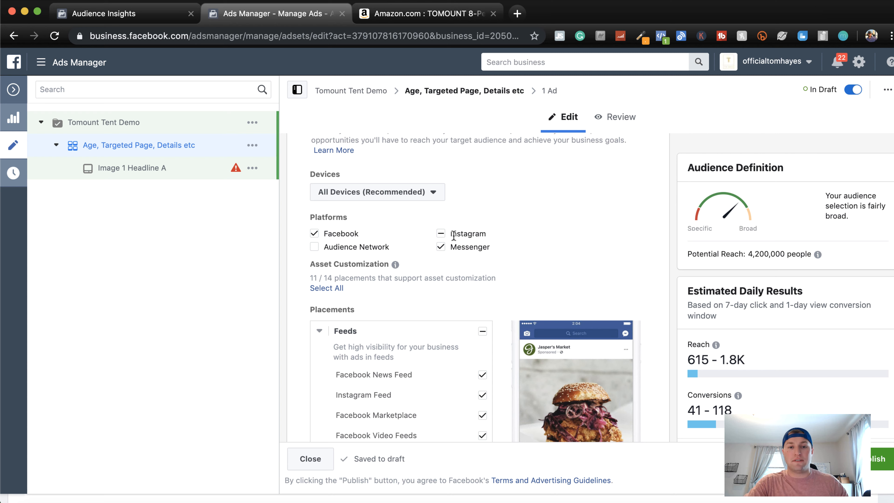
scroll(453, 235, "down", 4)
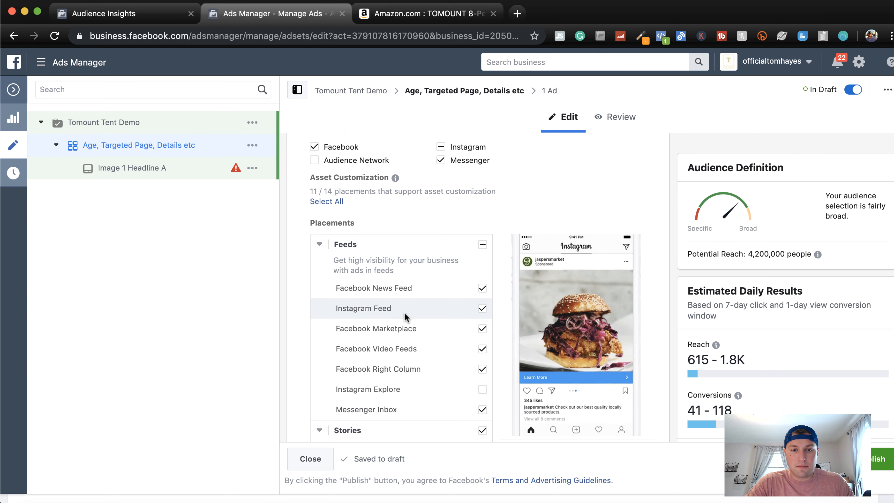
left_click(482, 310)
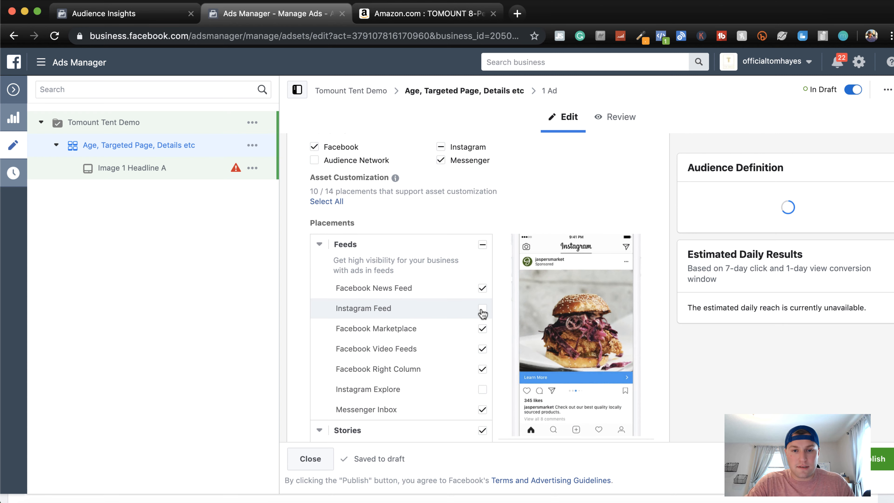
left_click(483, 329)
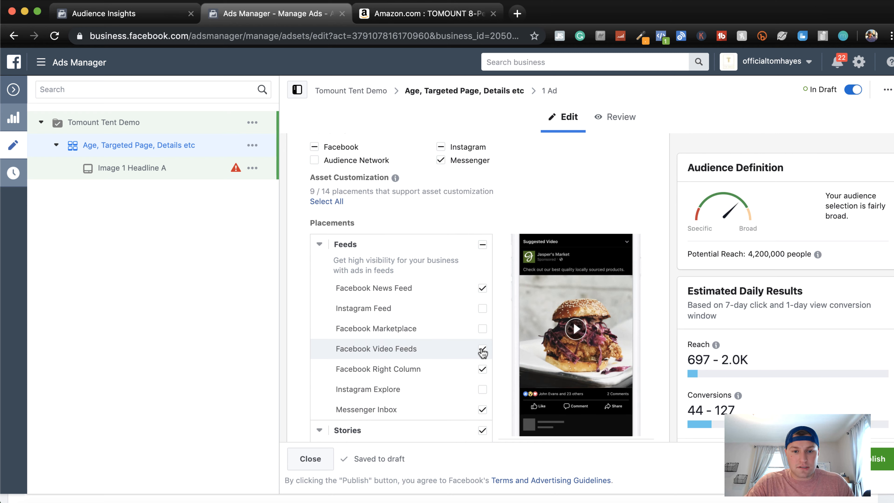
left_click(483, 349)
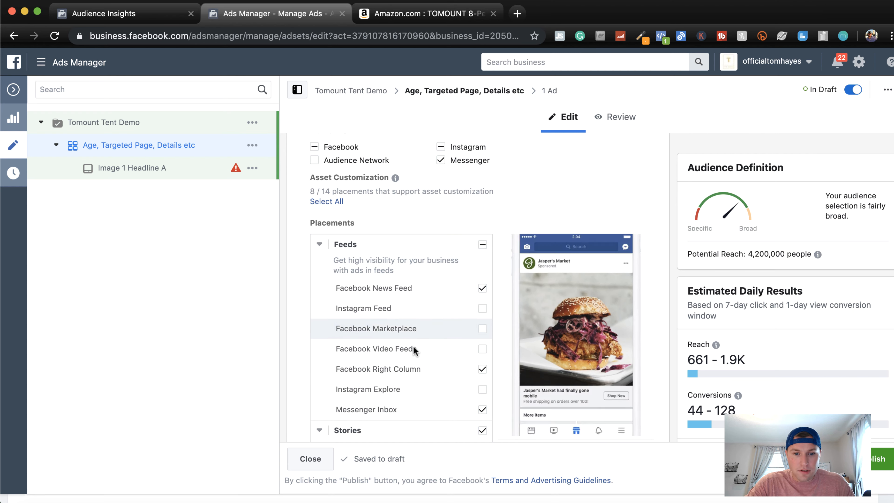
Exclude all Stories placements, covering Facebook, Instagram and Messenger Stories, from the ad set
scroll(412, 356, "down", 1)
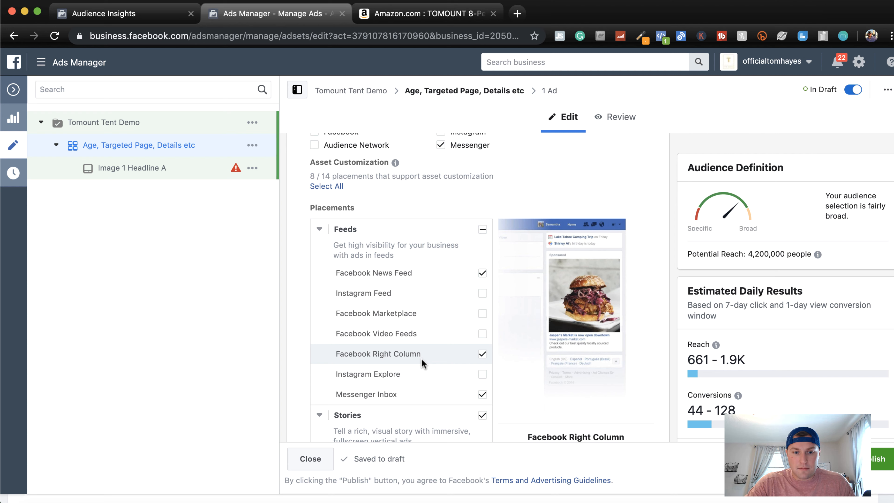
scroll(422, 361, "down", 3)
scroll(405, 348, "down", 4)
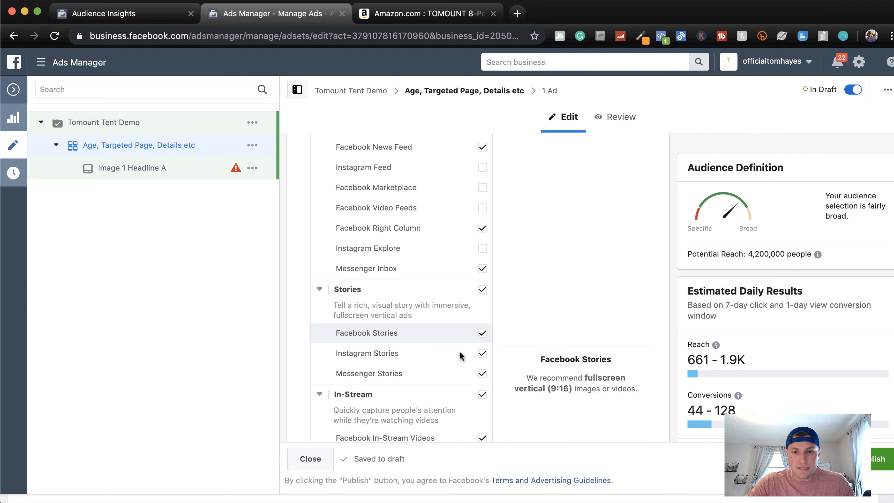
left_click(482, 354)
scroll(417, 354, "down", 2)
scroll(417, 355, "down", 2)
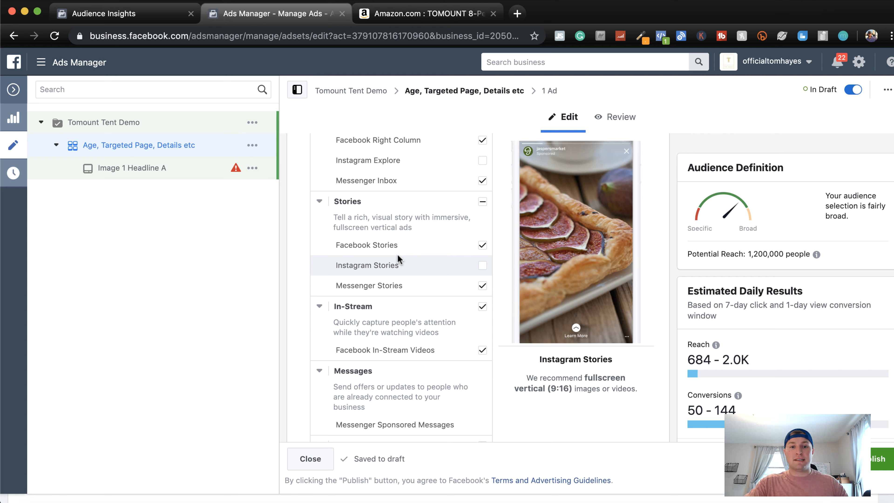
left_click(482, 202)
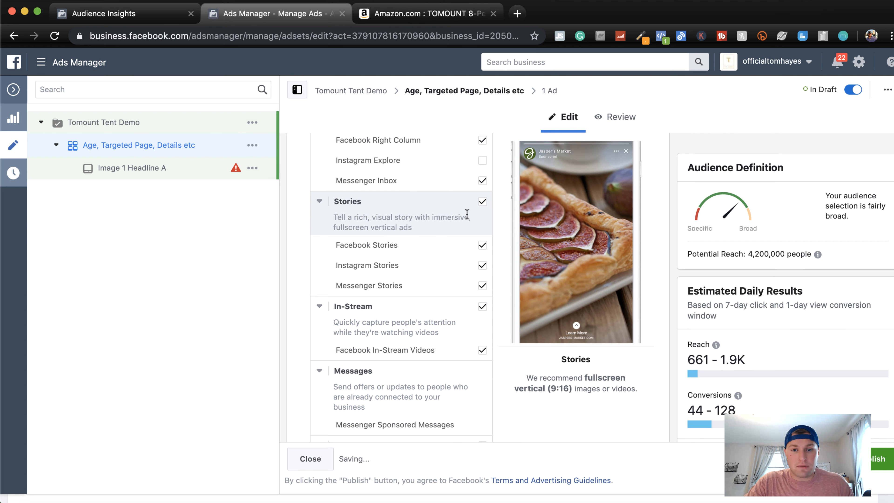
left_click(482, 203)
Exclude the In-Stream and In-Article placements from the ad set and check the remaining selection against the estimated daily results
scroll(411, 259, "down", 3)
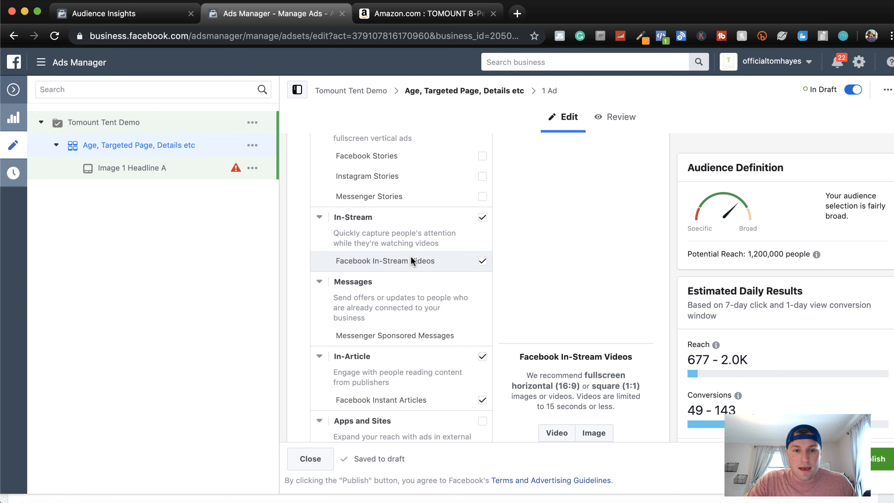
left_click(482, 217)
scroll(435, 255, "down", 3)
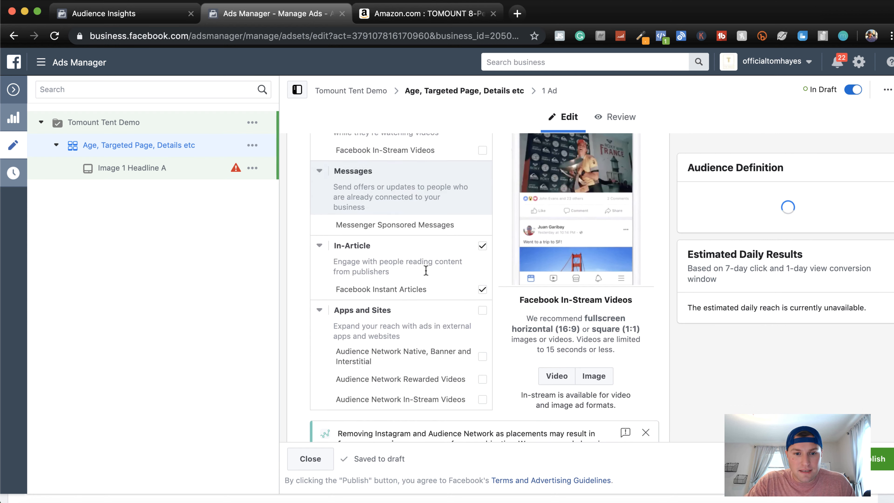
left_click(483, 245)
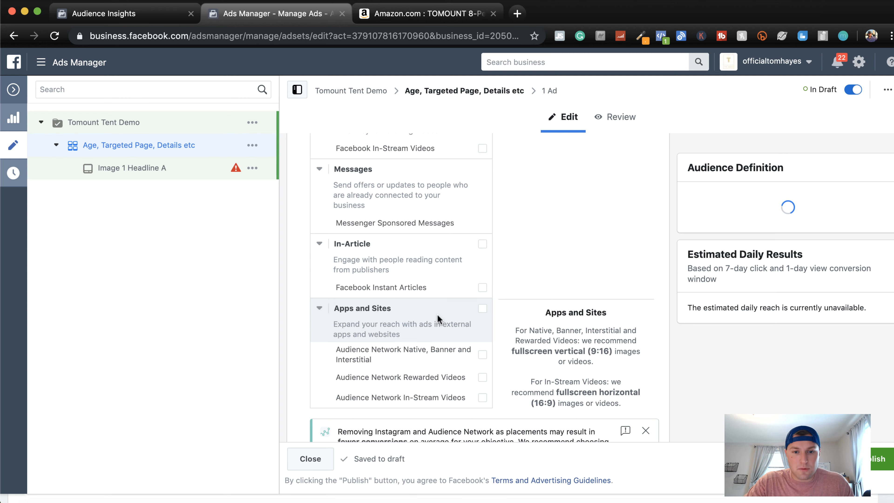
scroll(438, 315, "down", 3)
scroll(440, 219, "up", 8)
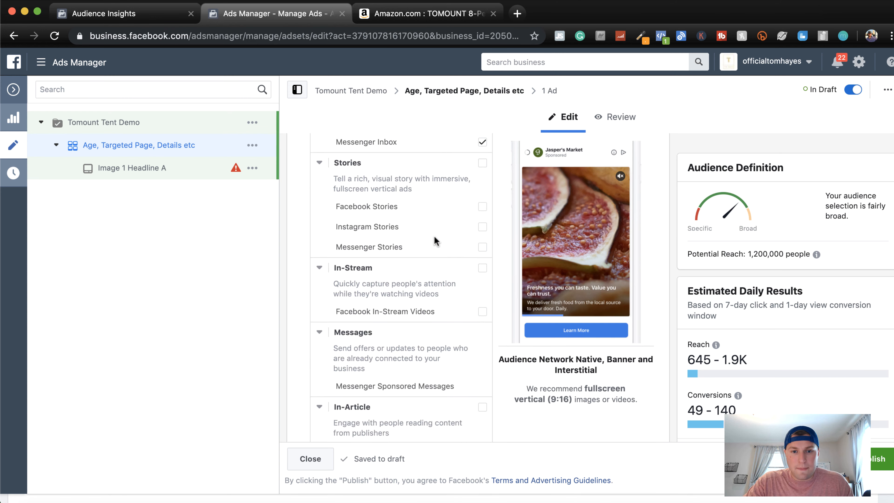
scroll(434, 236, "up", 1)
mouse_move(717, 344)
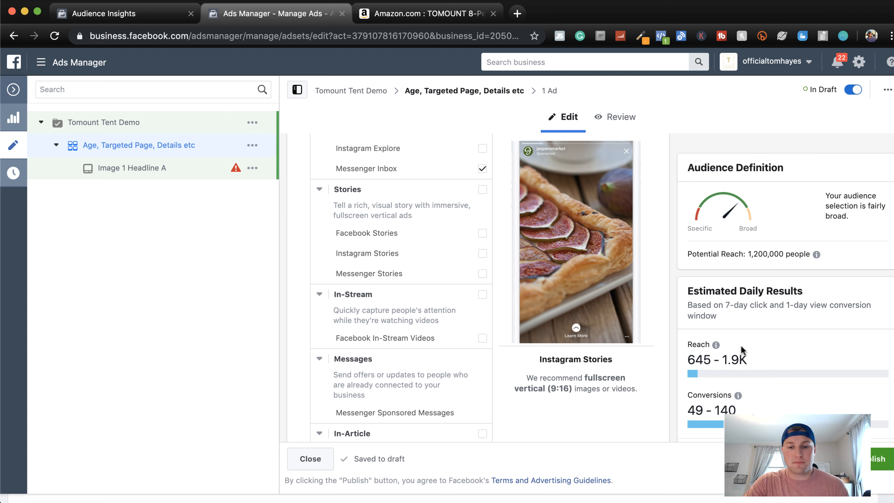
Set the conversion window in the ad set's Optimization & Delivery settings to 7 days click
scroll(517, 350, "down", 5)
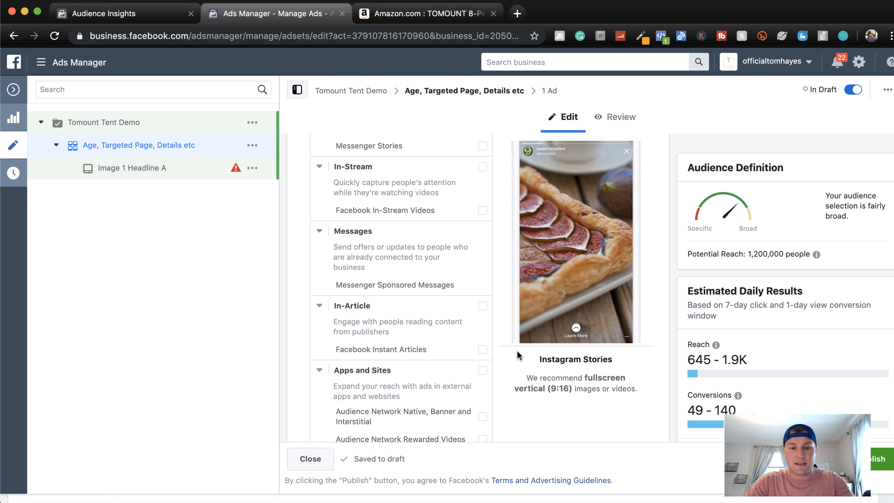
scroll(517, 350, "down", 5)
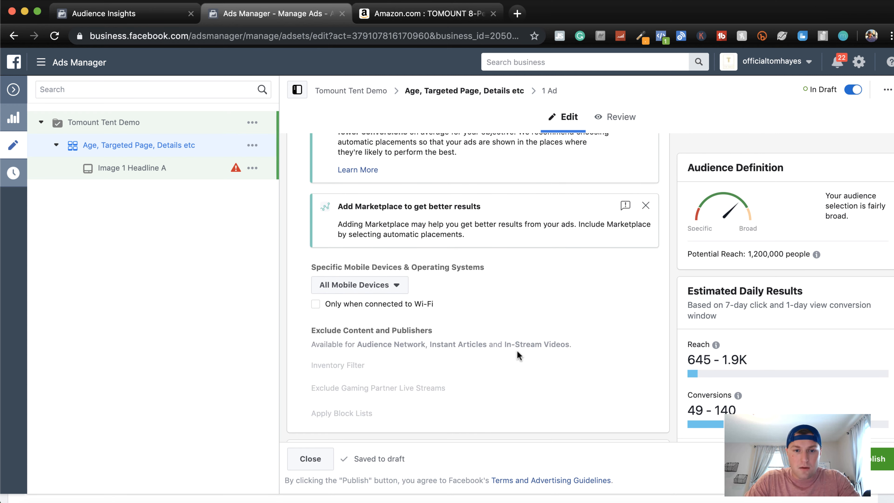
scroll(516, 351, "down", 1)
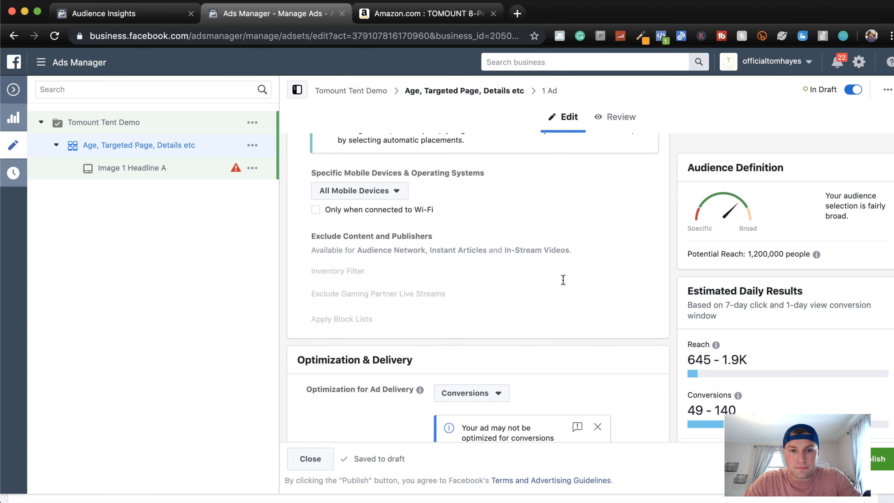
scroll(509, 245, "up", 1)
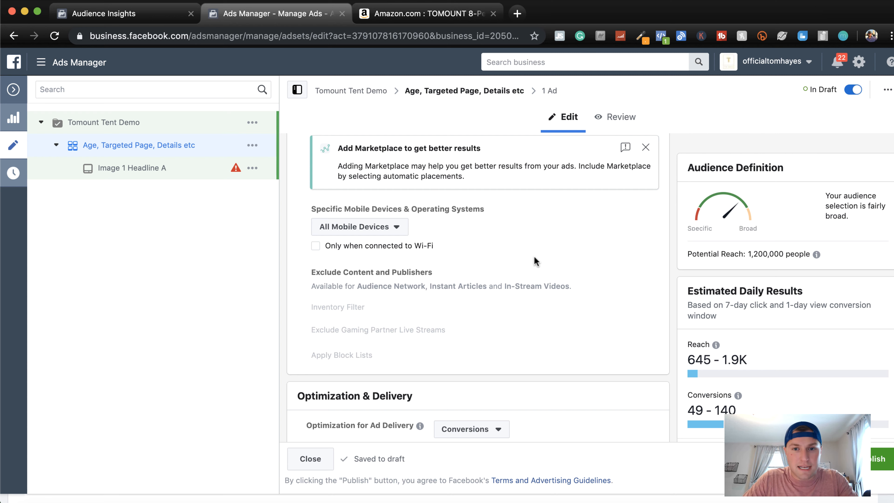
scroll(534, 261, "down", 8)
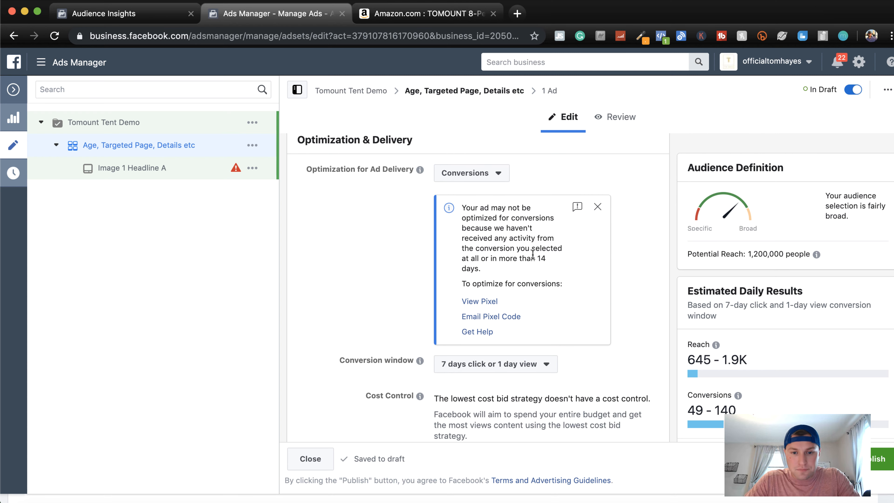
scroll(523, 372, "down", 2)
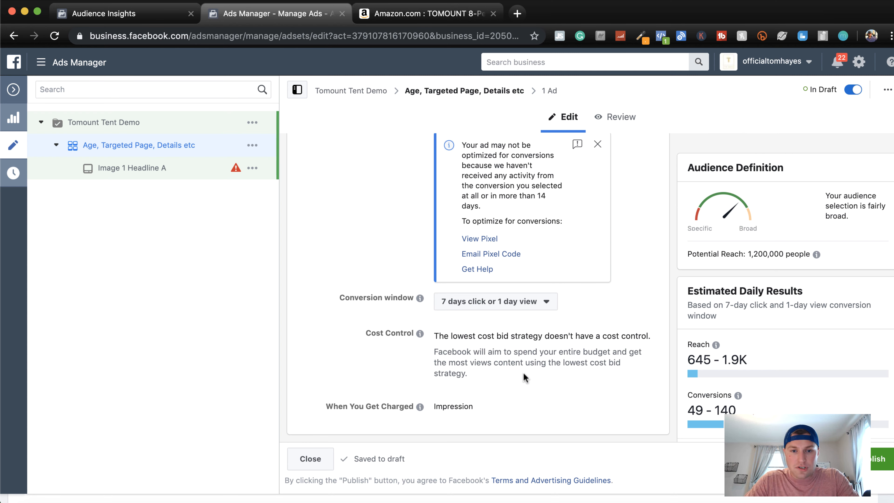
left_click(536, 307)
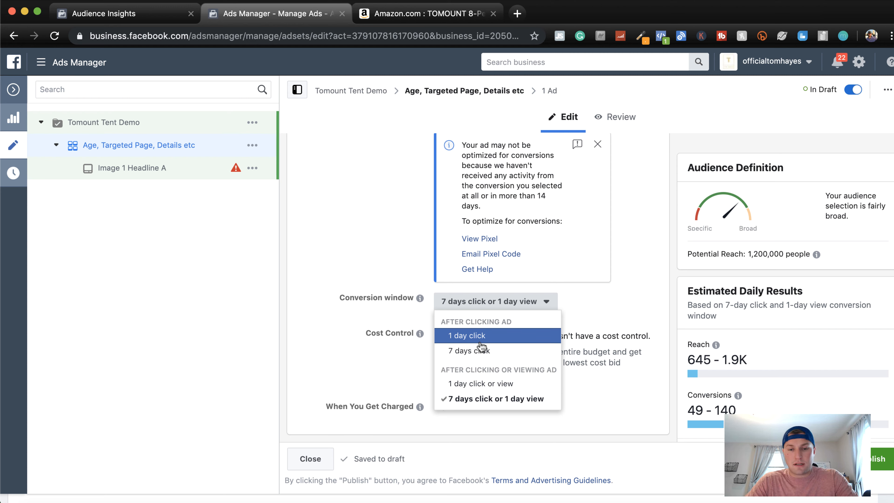
left_click(483, 350)
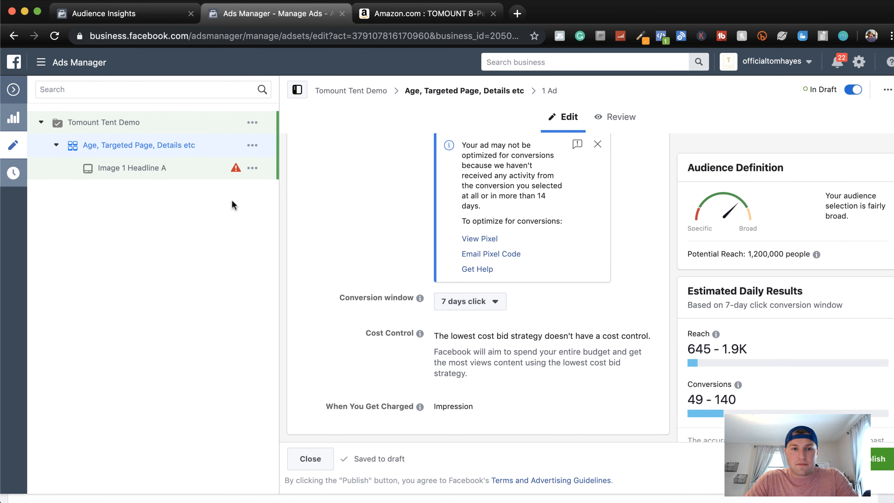
Open the Image 1 Headline A ad and review its identity, format, media and text settings
left_click(139, 170)
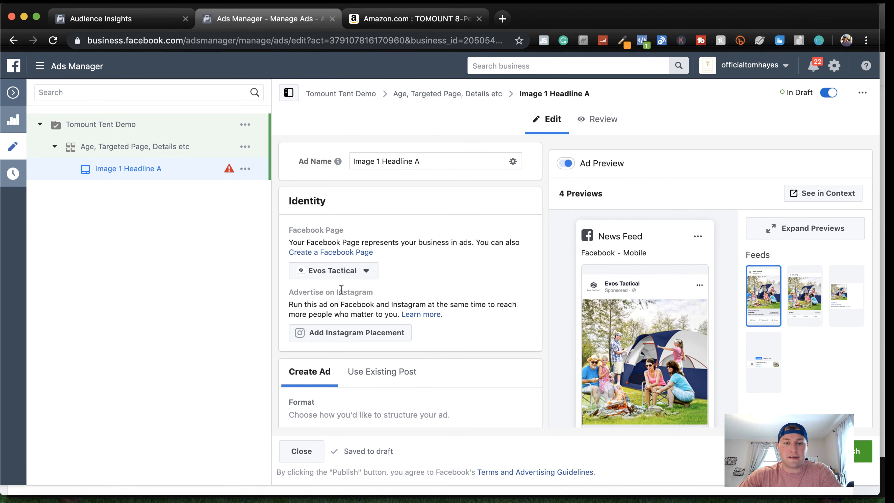
scroll(490, 357, "down", 2)
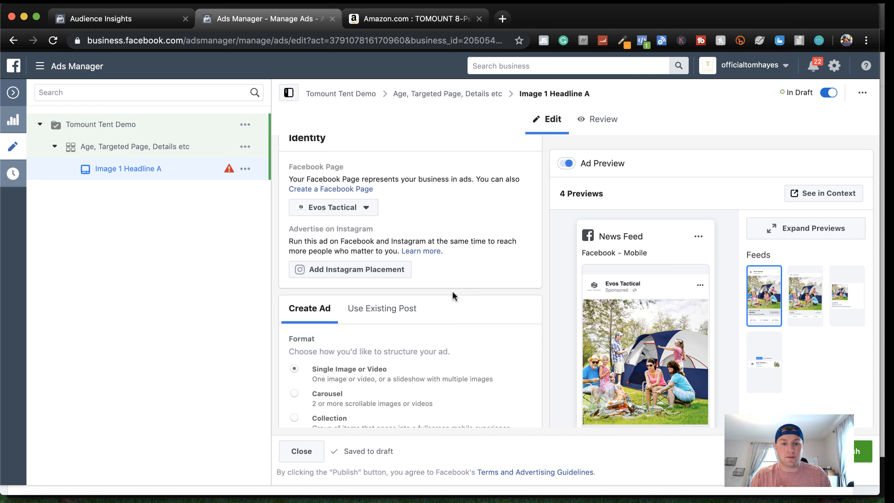
scroll(453, 296, "down", 2)
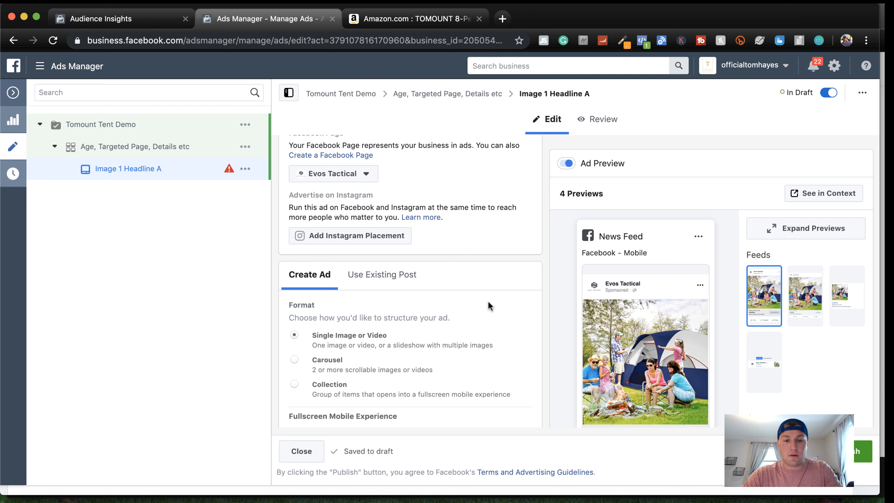
scroll(490, 305, "down", 3)
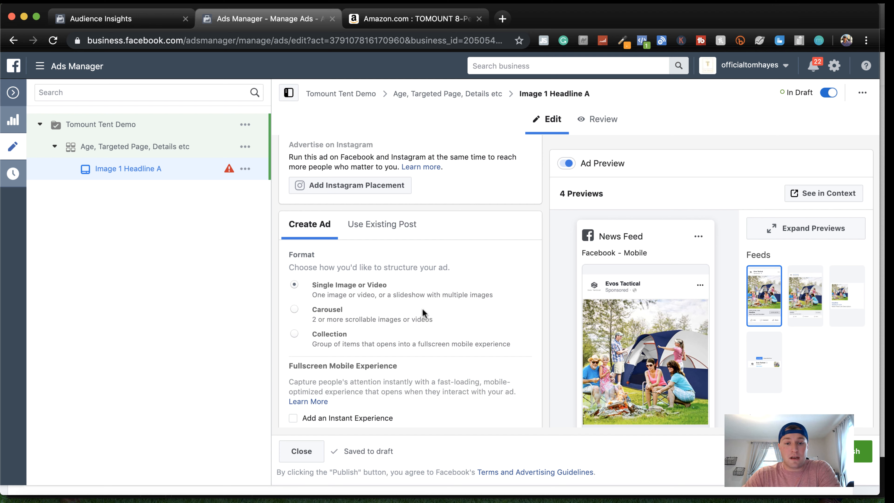
scroll(433, 334, "down", 1)
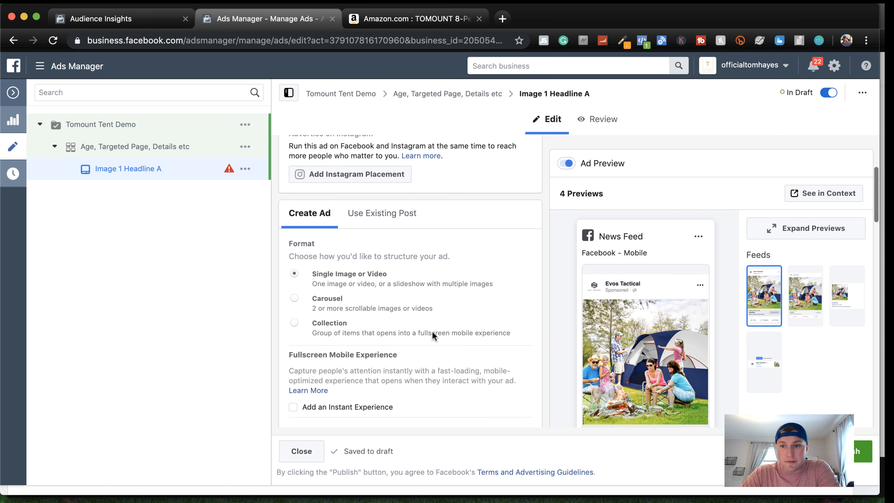
scroll(432, 331, "down", 3)
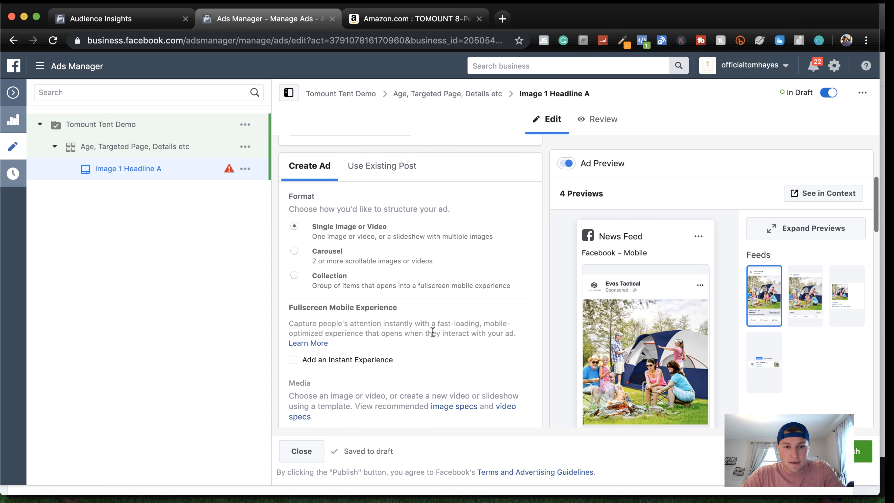
scroll(432, 278, "down", 8)
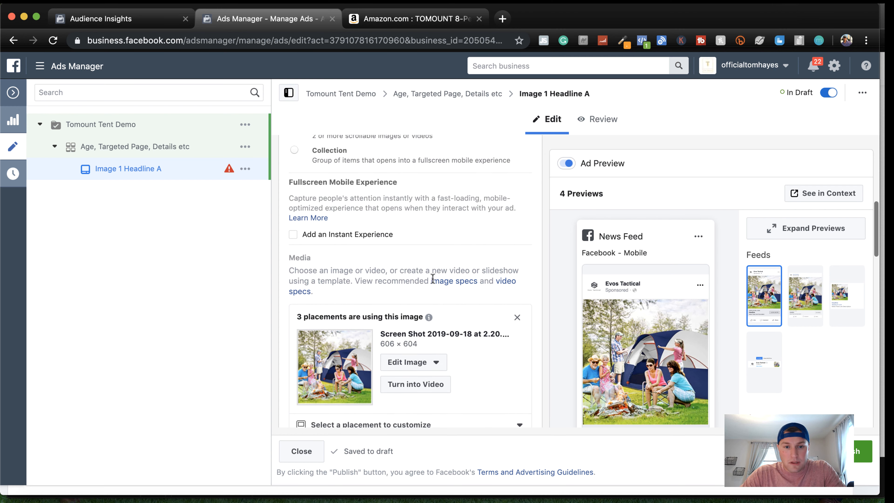
scroll(433, 278, "down", 5)
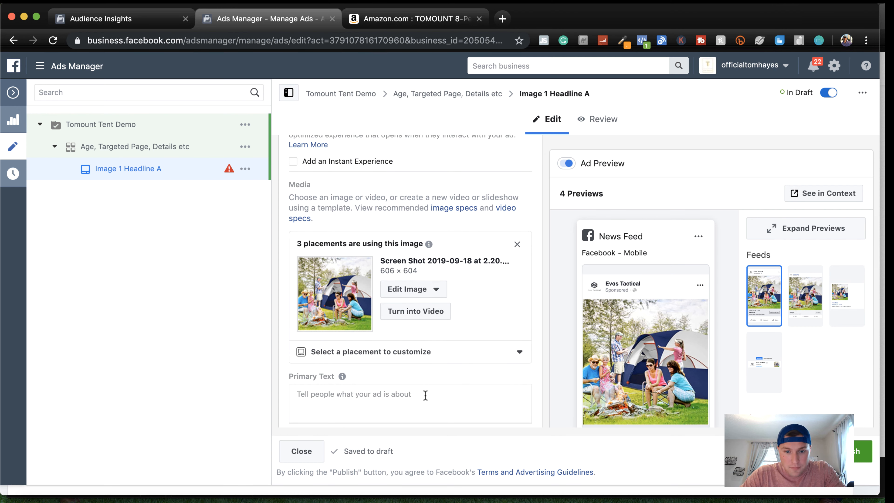
scroll(425, 395, "down", 7)
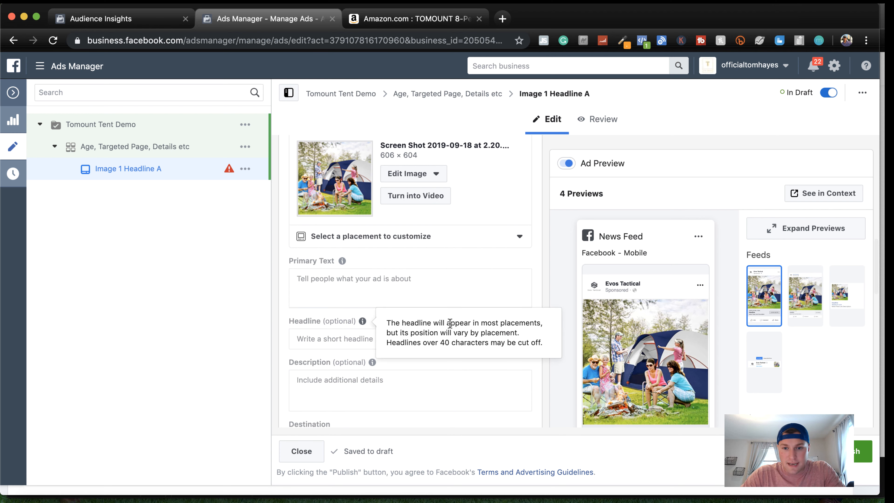
Expand the ad previews and examine how the ad looks in each placement
left_click(779, 233)
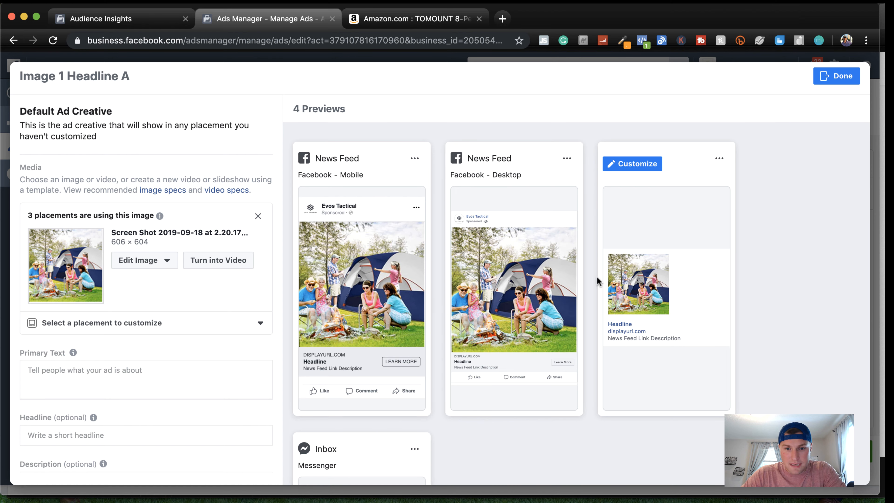
scroll(416, 315, "down", 3)
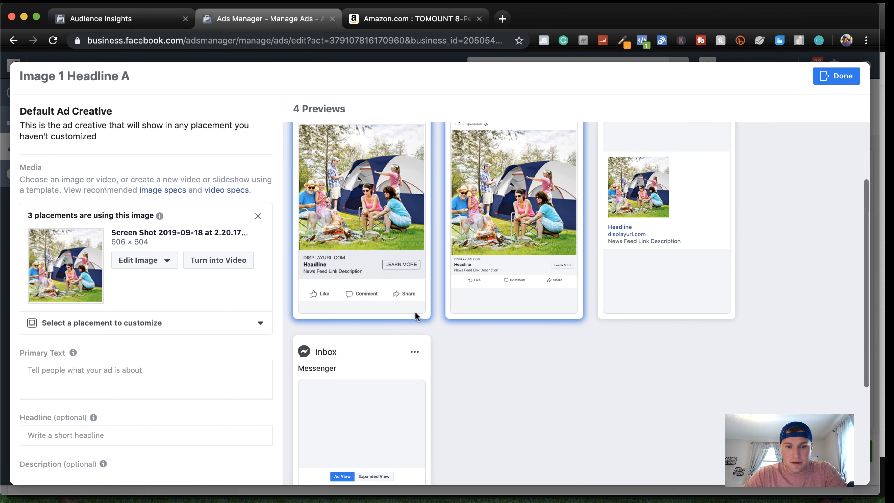
scroll(415, 313, "up", 3)
mouse_move(652, 220)
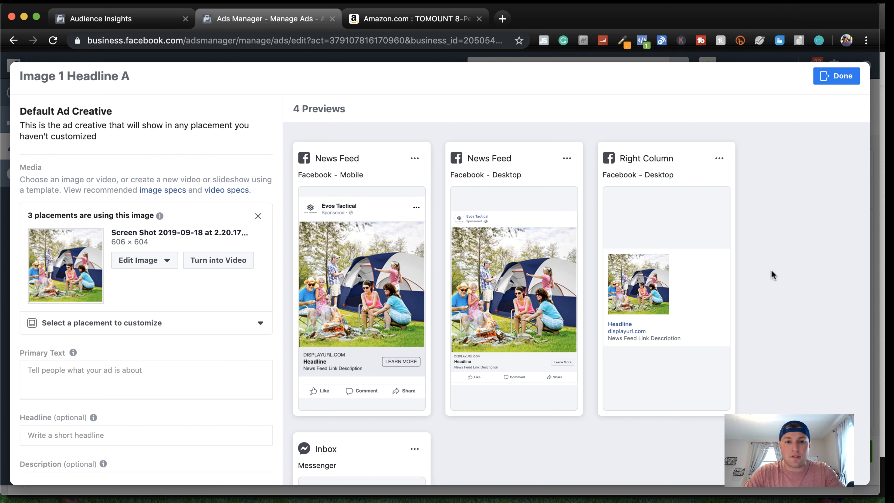
left_click(120, 375)
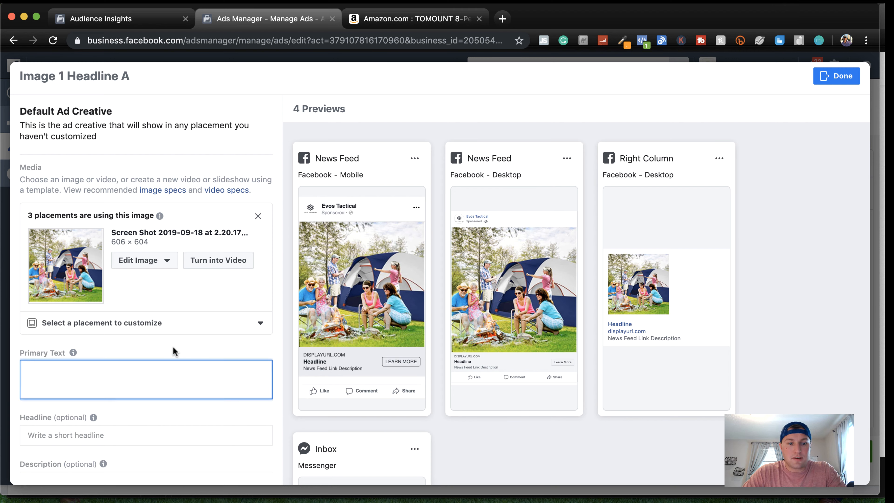
scroll(174, 380, "down", 1)
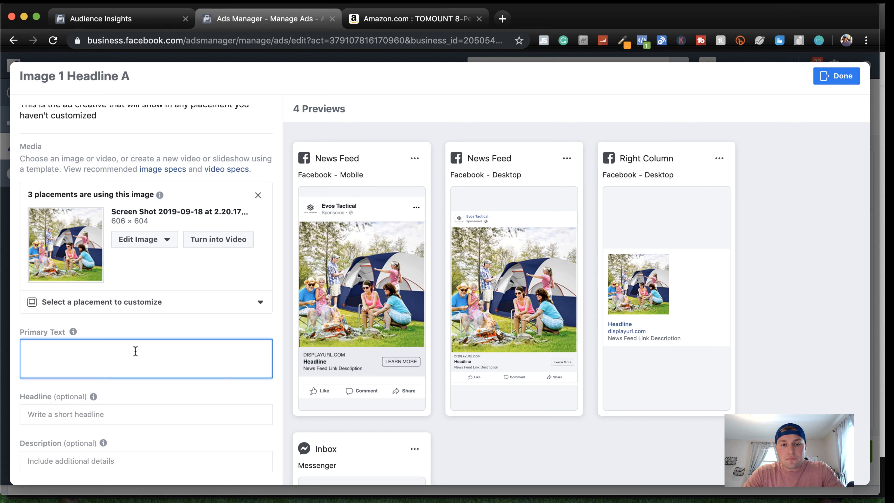
scroll(136, 351, "down", 3)
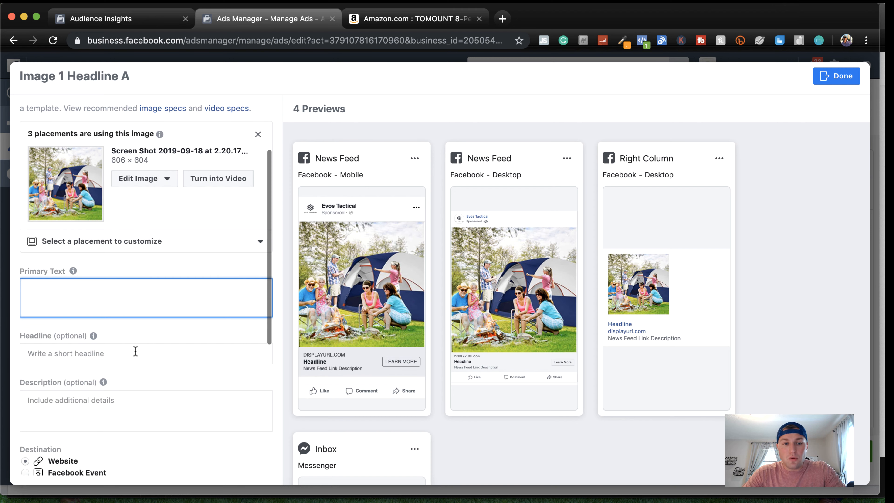
left_click(107, 424)
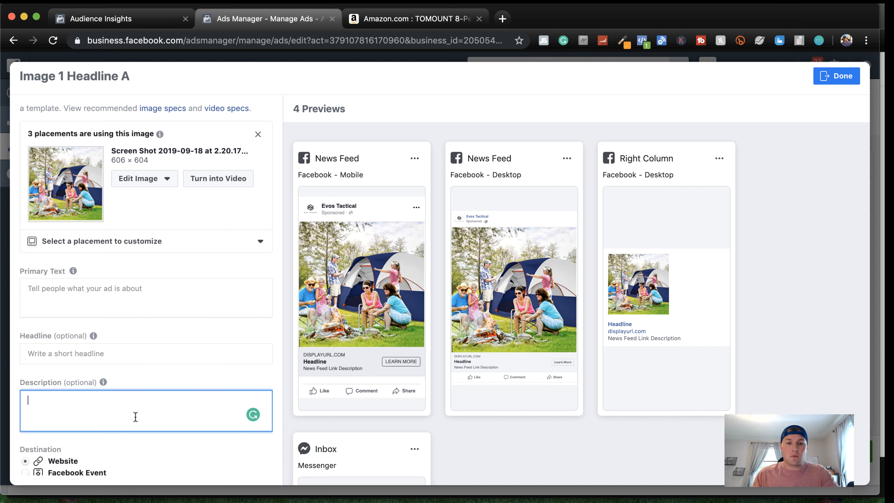
left_click(127, 309)
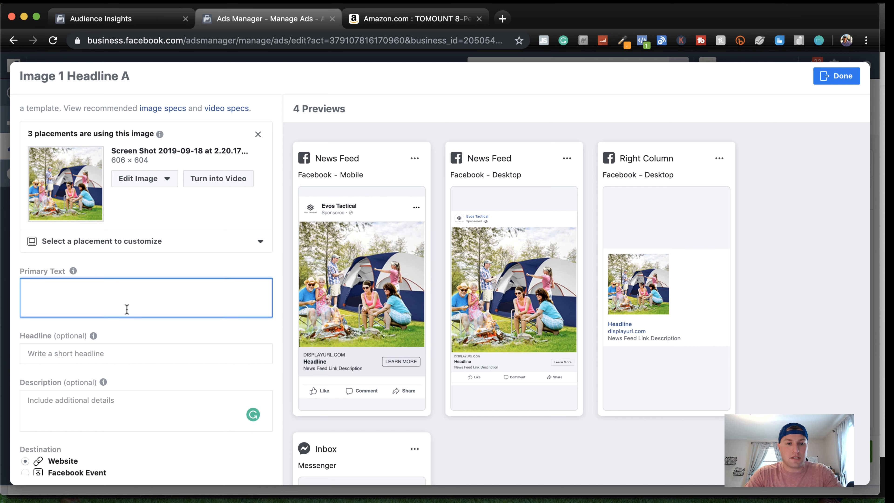
type("Tent")
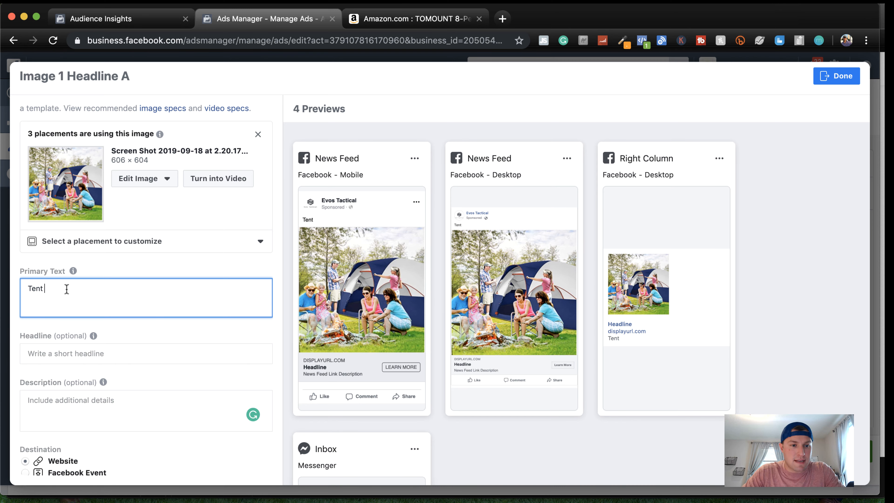
left_click_drag(67, 289, 20, 293)
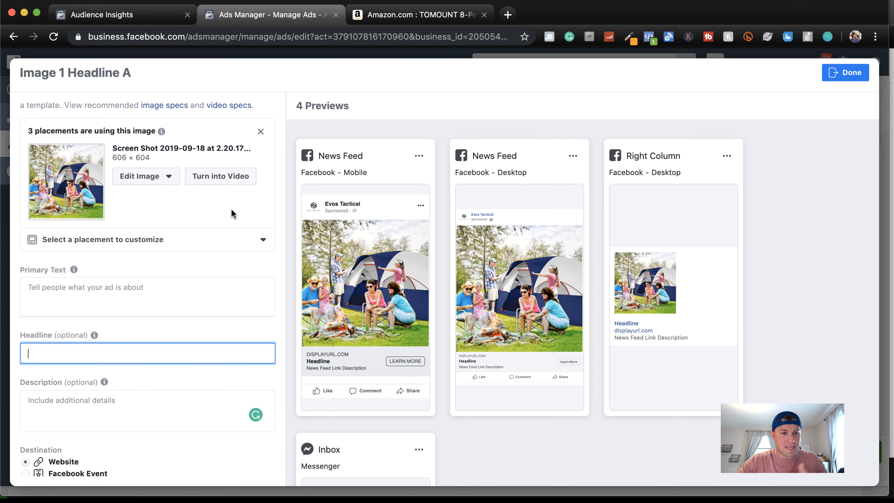
Set the ad's headline to "TOMOUNT 8-Person Tent" and its primary text to "Easy & Quick Setup, Waterproof & Windproof Camping Tent", using the Amazon listing's title
type("TOMOUNT 8-Person Tent")
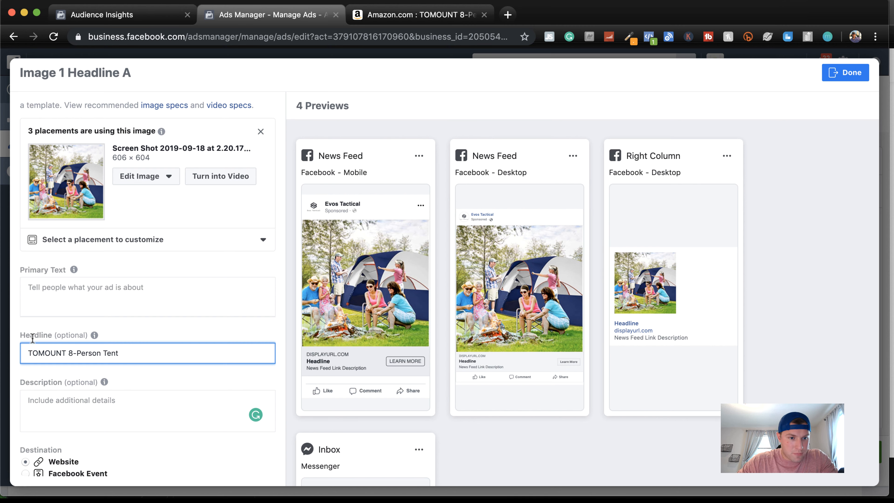
left_click(128, 293)
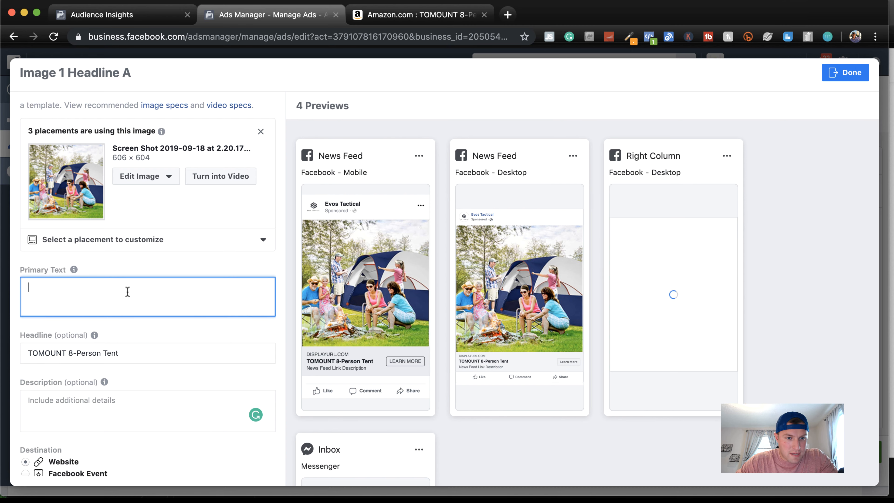
left_click(406, 24)
left_click_drag(583, 191, 485, 175)
key("super+c")
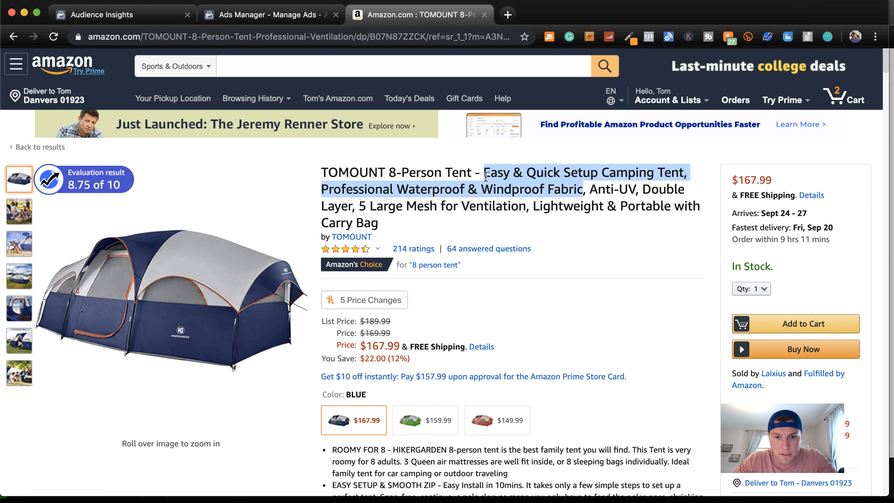
left_click(240, 16)
key("super+v")
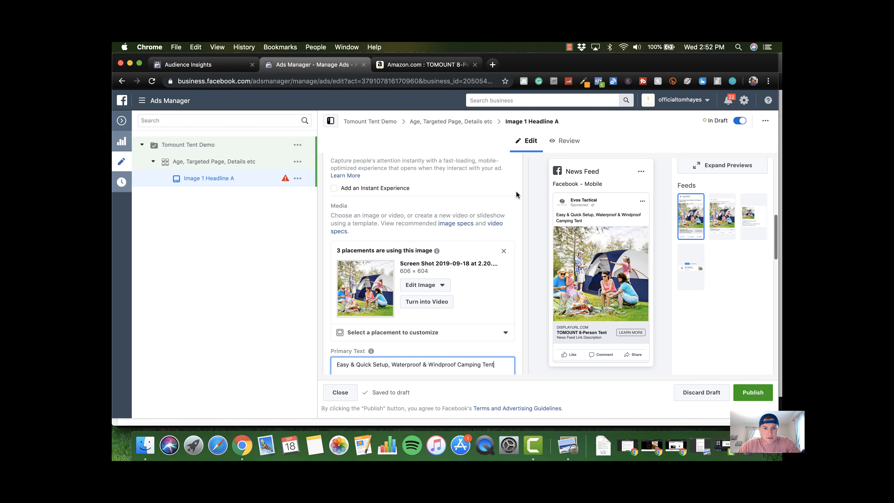
scroll(517, 194, "down", 5)
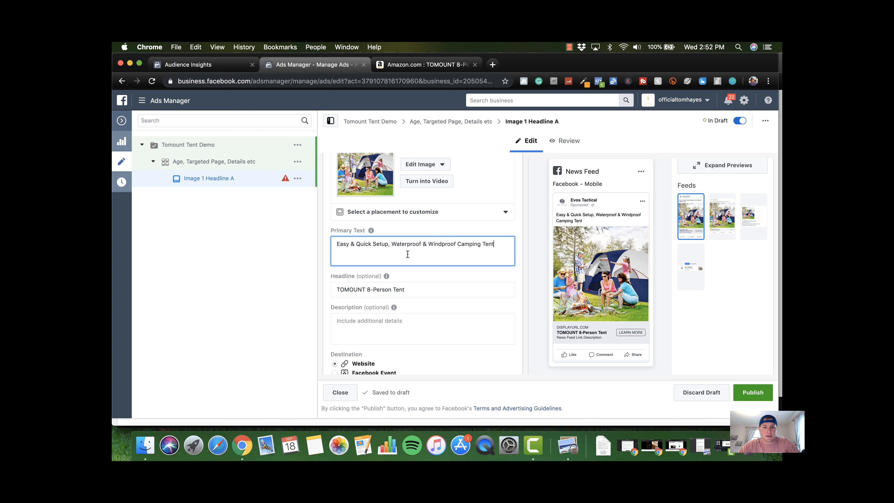
scroll(457, 261, "down", 2)
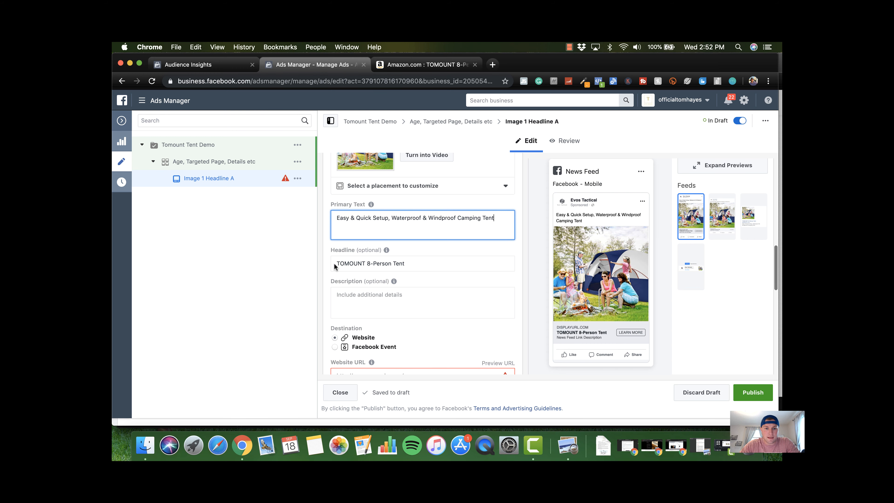
scroll(394, 281, "down", 2)
left_click(365, 279)
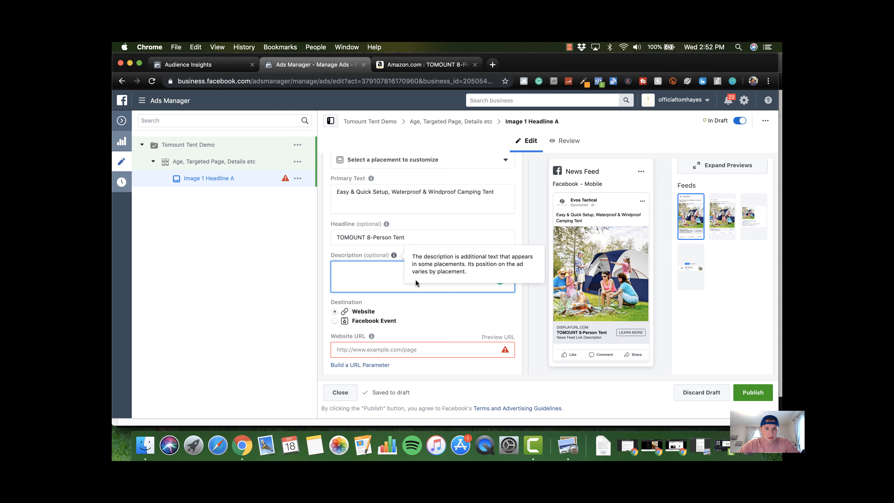
scroll(416, 282, "down", 4)
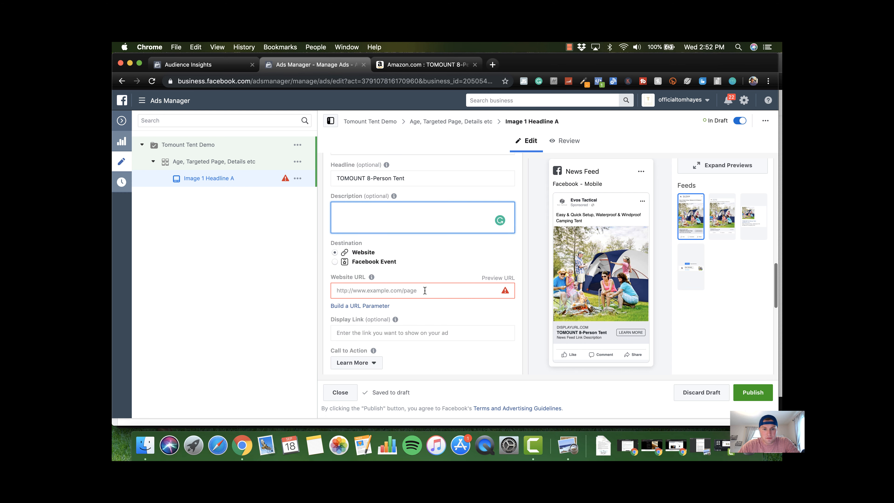
left_click(438, 69)
left_click(501, 272)
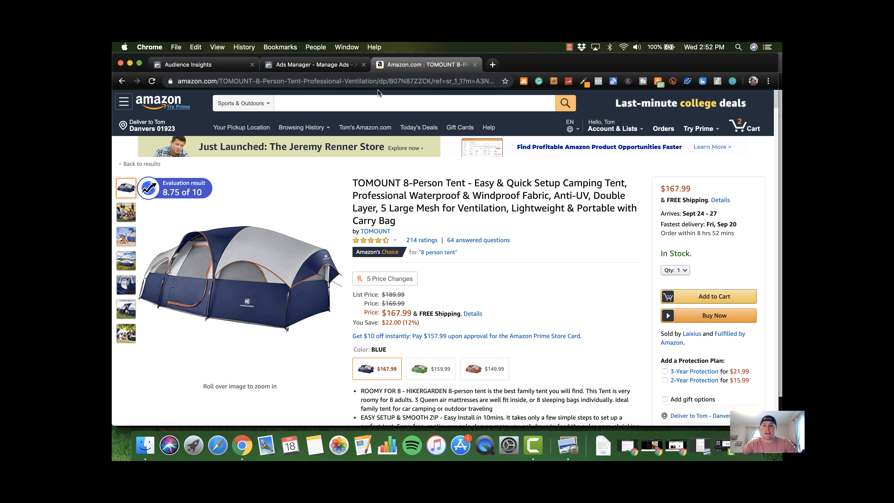
scroll(525, 281, "down", 1)
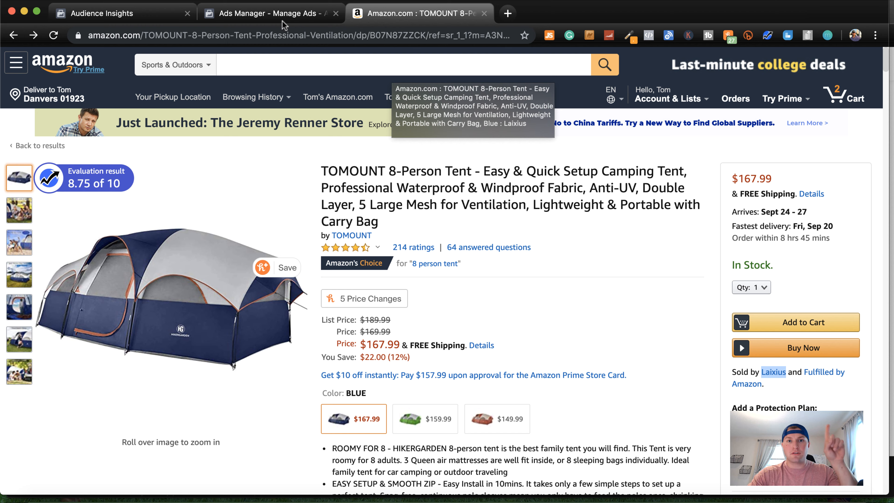
left_click(284, 24)
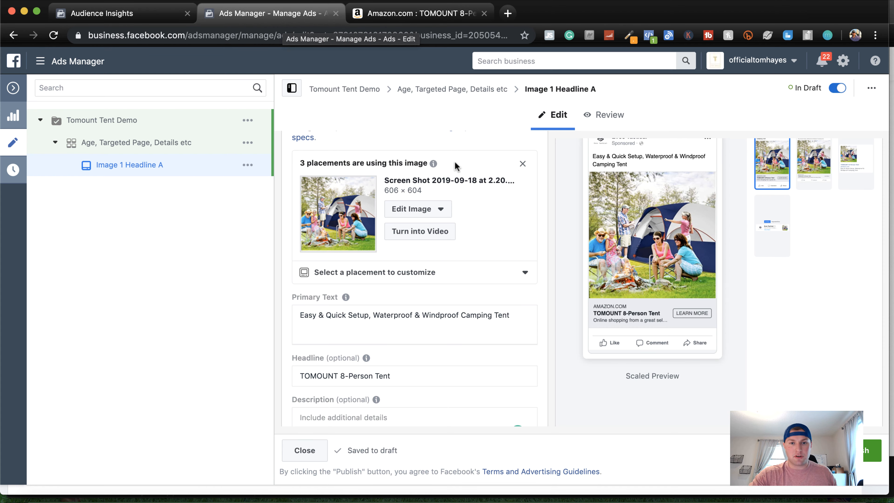
Check the ad's mobile News Feed preview and set its call to action to Shop Now
scroll(487, 280, "down", 2)
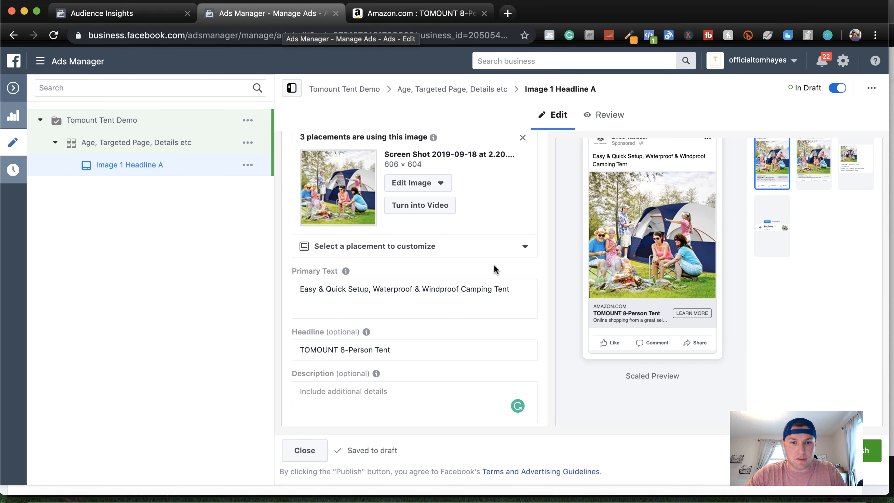
scroll(495, 268, "down", 2)
scroll(569, 333, "down", 4)
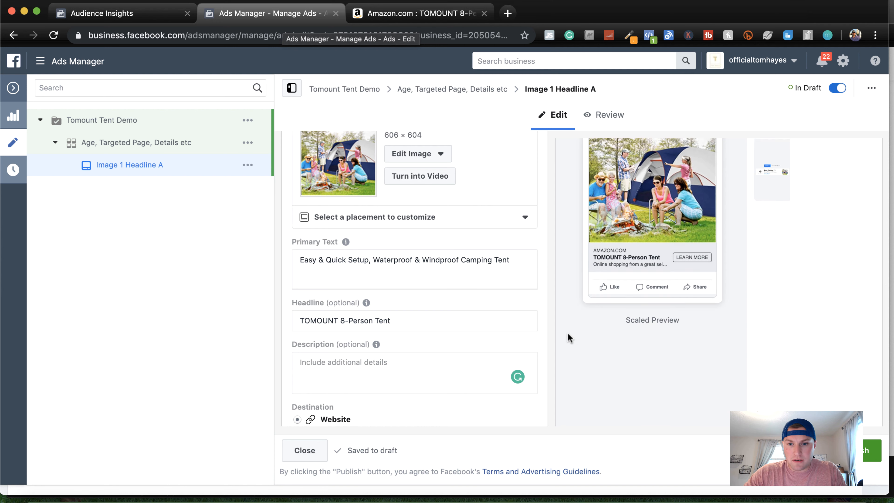
scroll(568, 333, "up", 3)
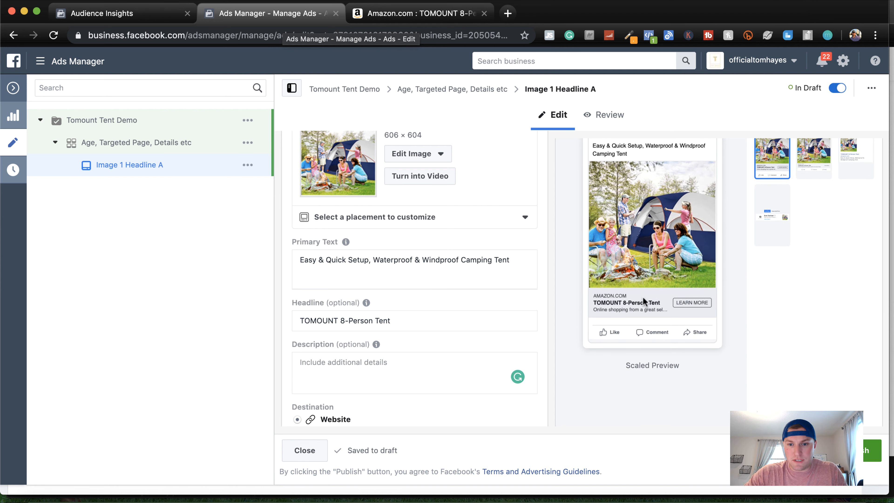
scroll(405, 366, "down", 8)
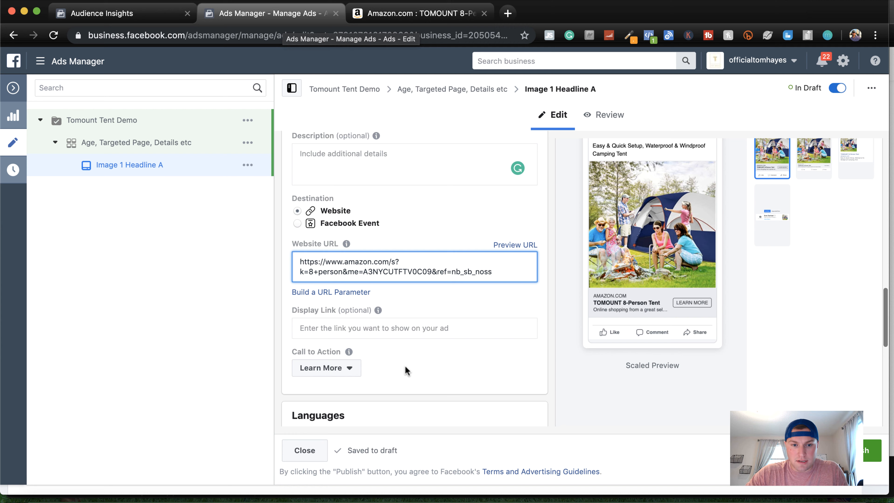
left_click(348, 370)
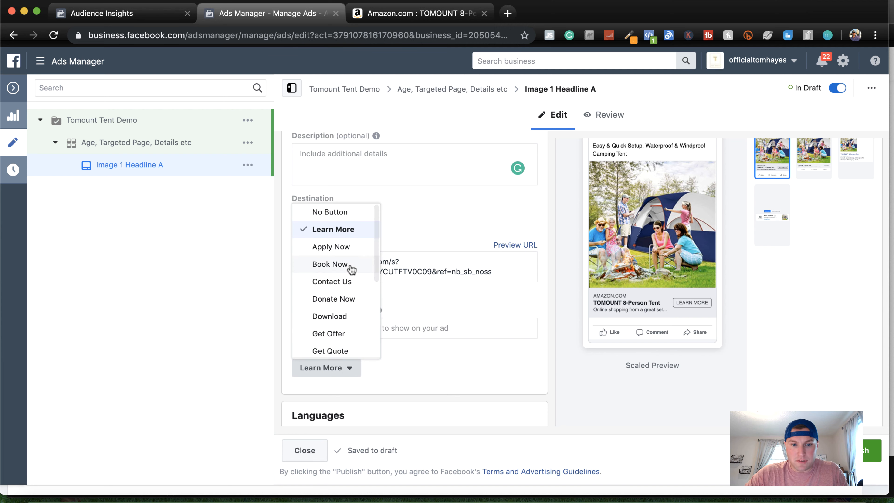
scroll(351, 270, "down", 1)
scroll(351, 269, "down", 4)
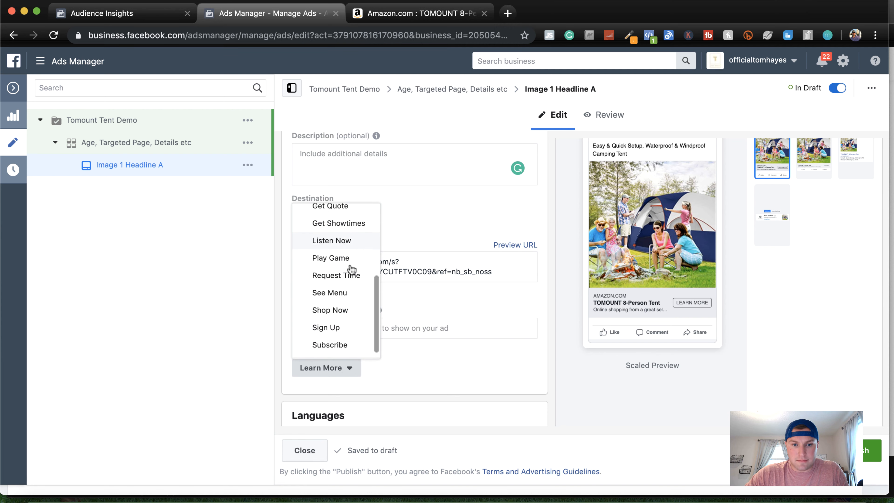
left_click(341, 306)
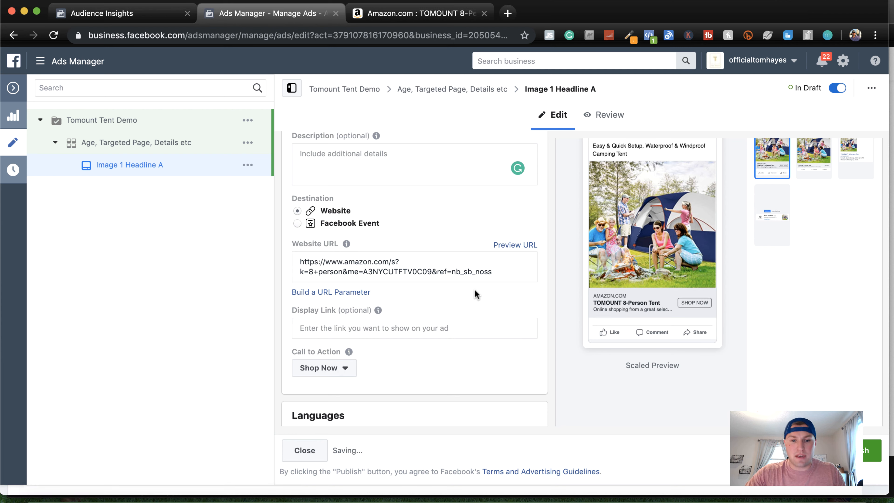
Review the ad's languages, tracking and preview, publish the drafted campaign, ad set and ad, and dismiss the notification
scroll(475, 295, "down", 5)
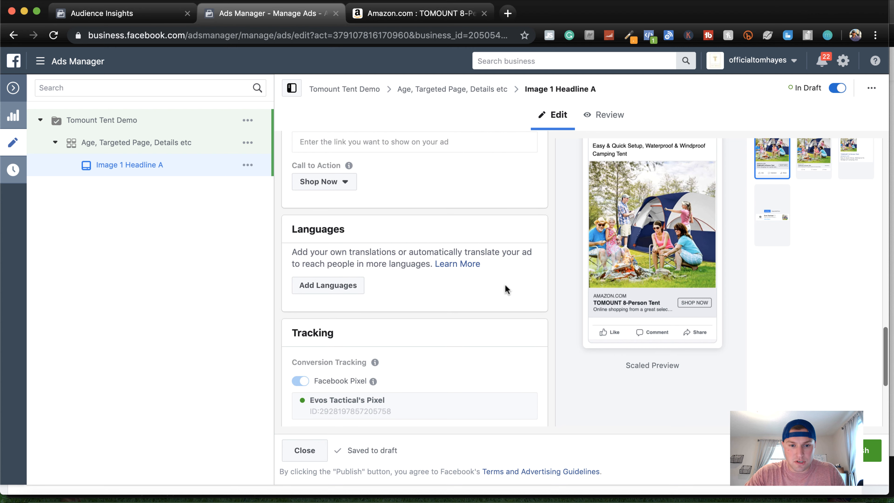
scroll(544, 296, "up", 2)
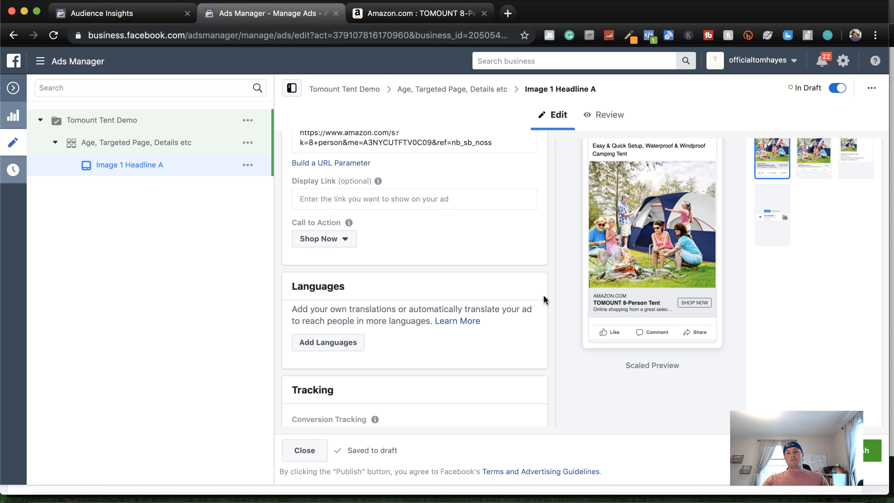
scroll(544, 295, "up", 1)
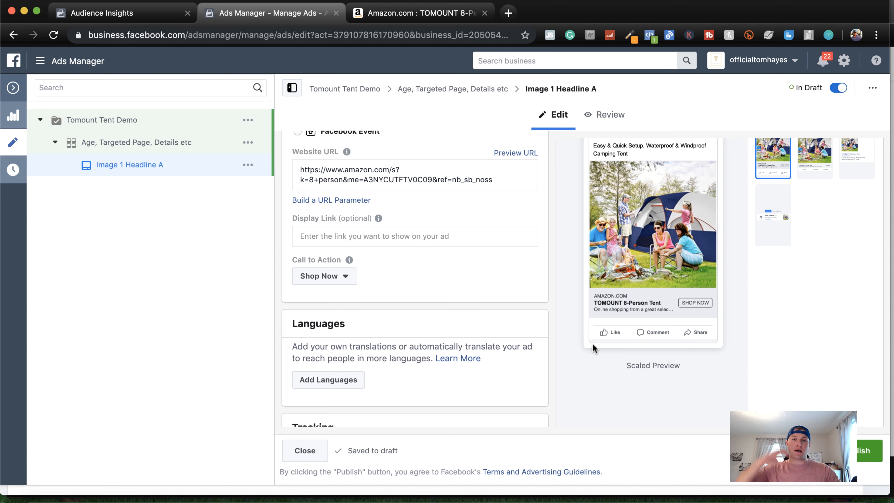
scroll(546, 296, "up", 2)
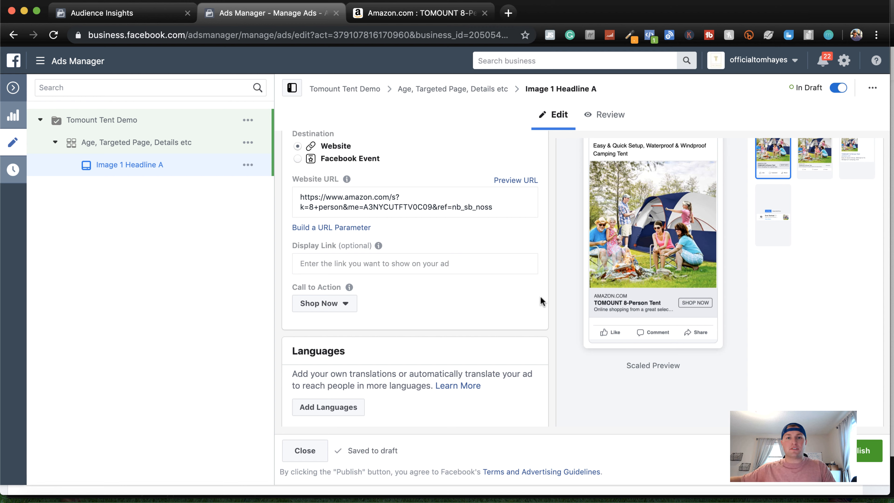
scroll(562, 318, "down", 2)
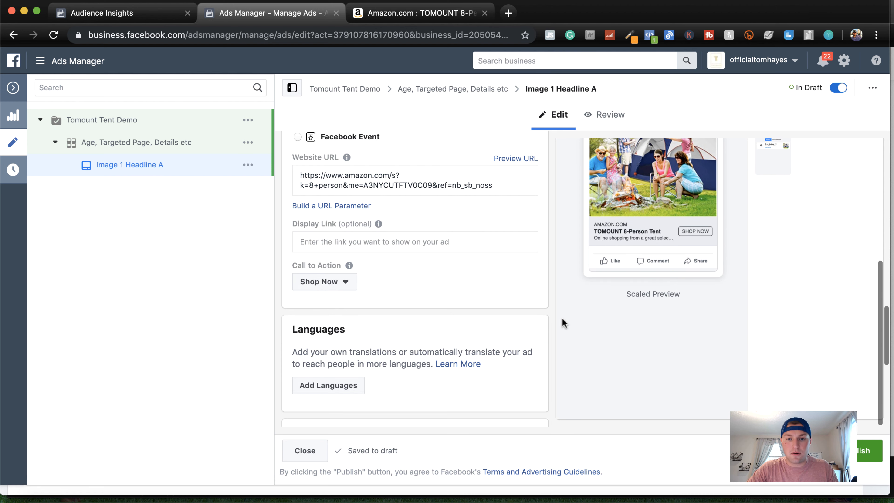
scroll(562, 318, "up", 5)
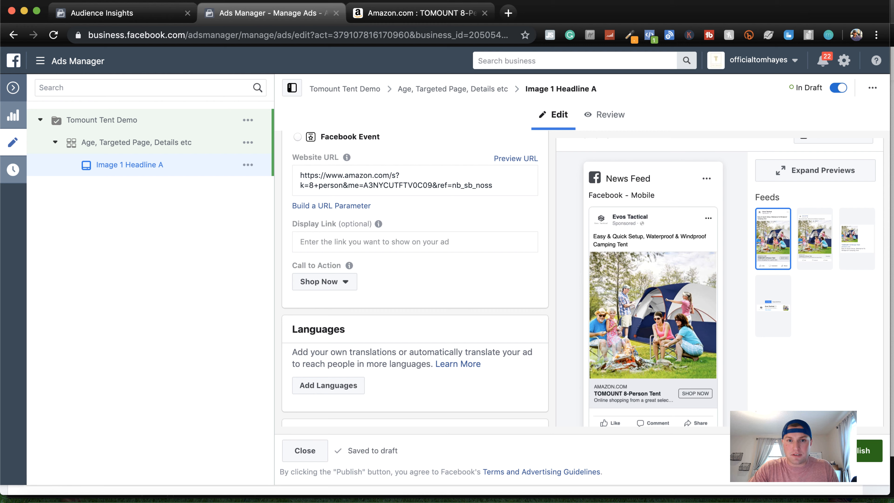
left_click(849, 451)
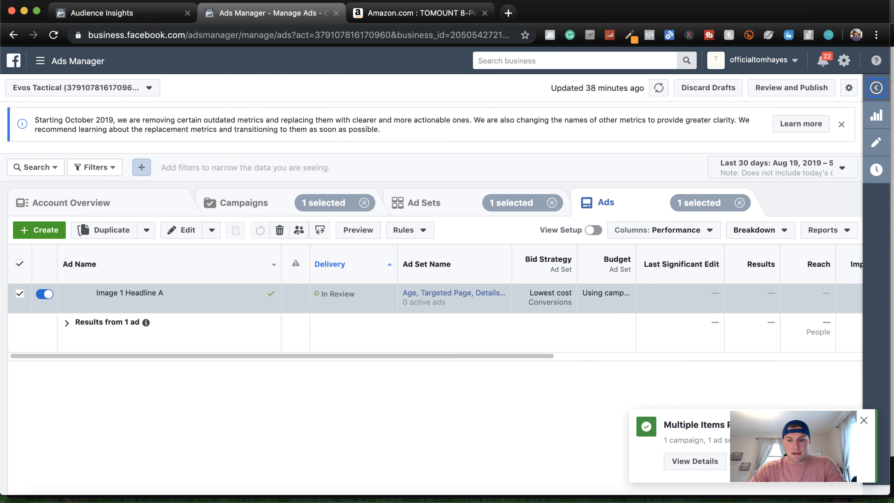
left_click(864, 421)
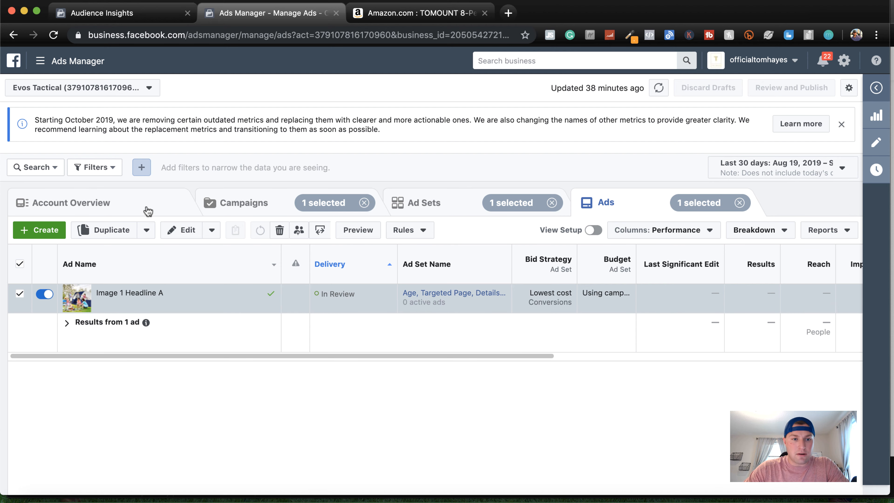
Check the delivery status of the Tomount Tent Demo campaign and its ad set
left_click(268, 207)
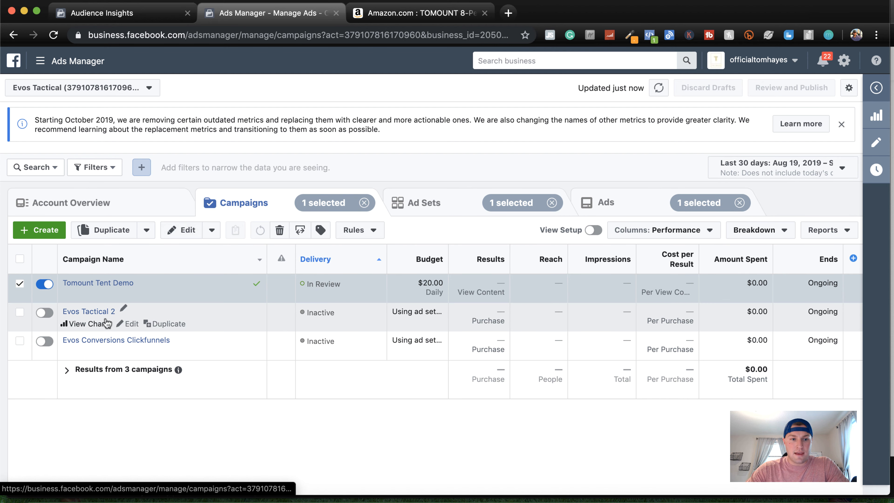
left_click(430, 203)
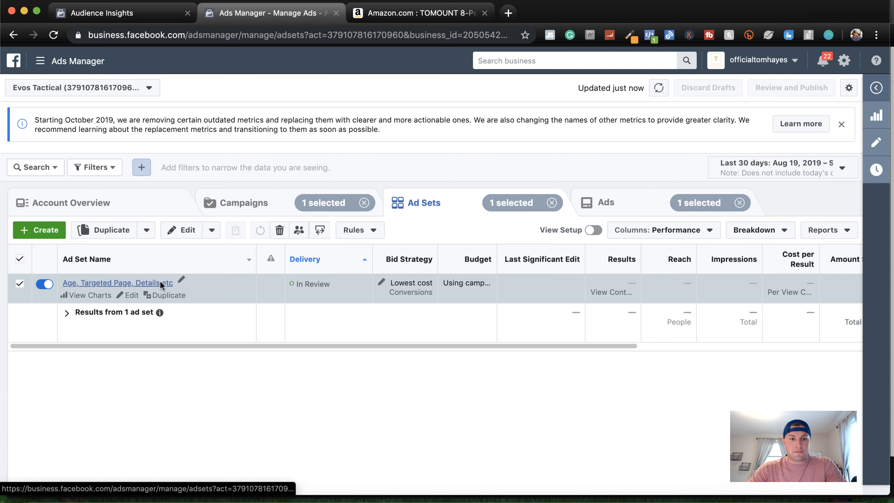
Open the published ad set for editing and replace "Age" in its name with 25-54, matching its targeted age range
left_click(131, 296)
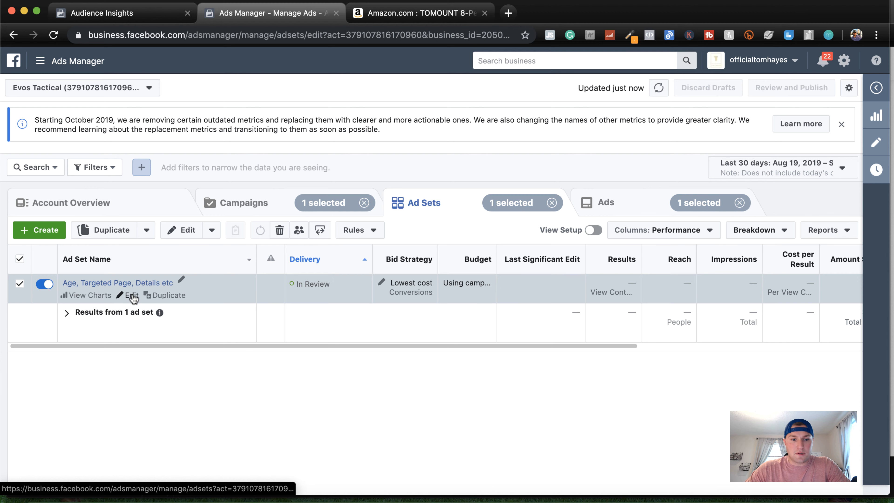
scroll(370, 296, "down", 5)
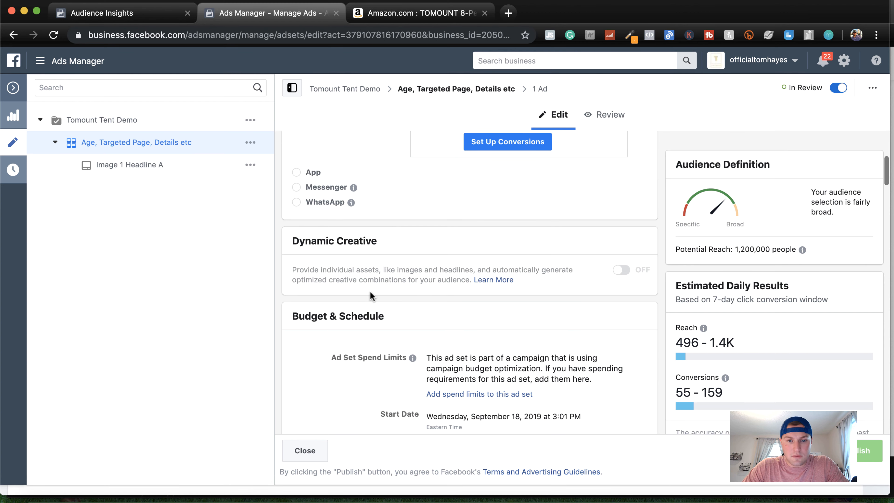
scroll(370, 295, "down", 10)
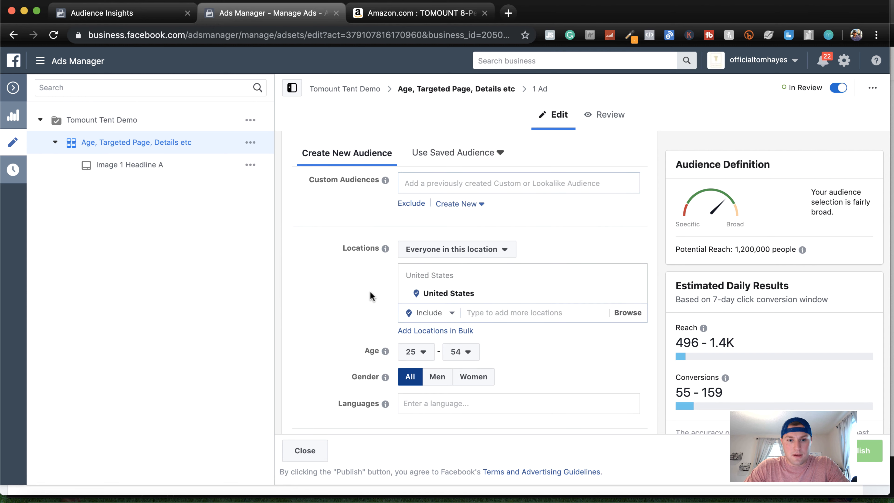
scroll(359, 320, "up", 15)
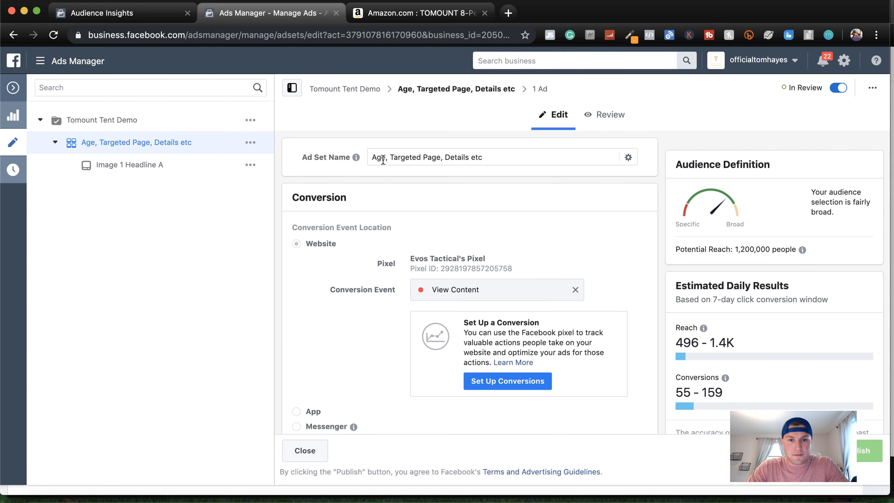
left_click(383, 159)
mouse_move(357, 157)
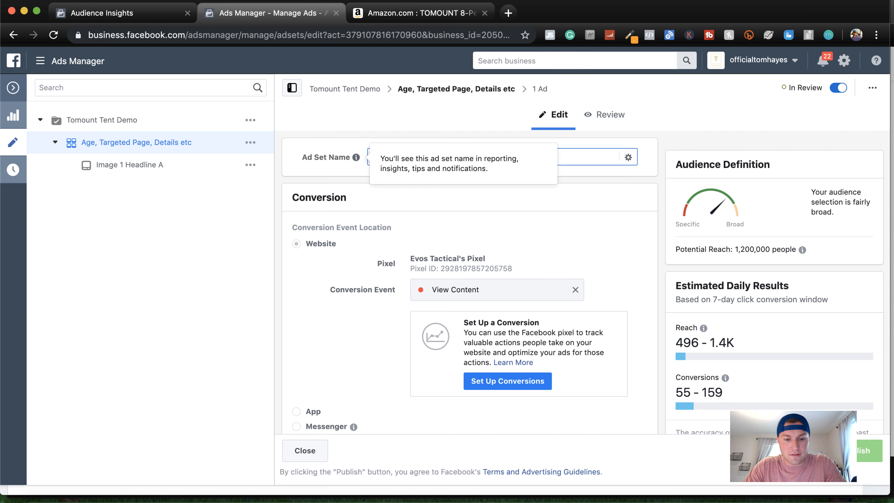
type("25-54, Targeted Page, Details etc")
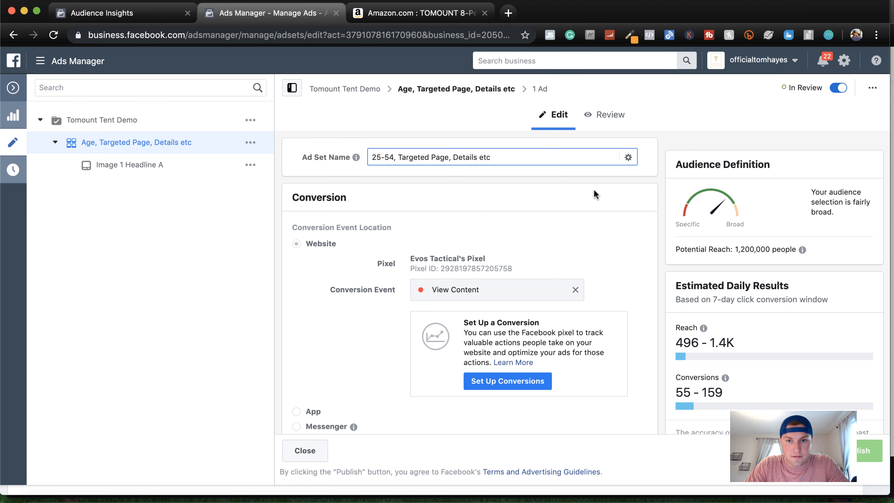
left_click(587, 189)
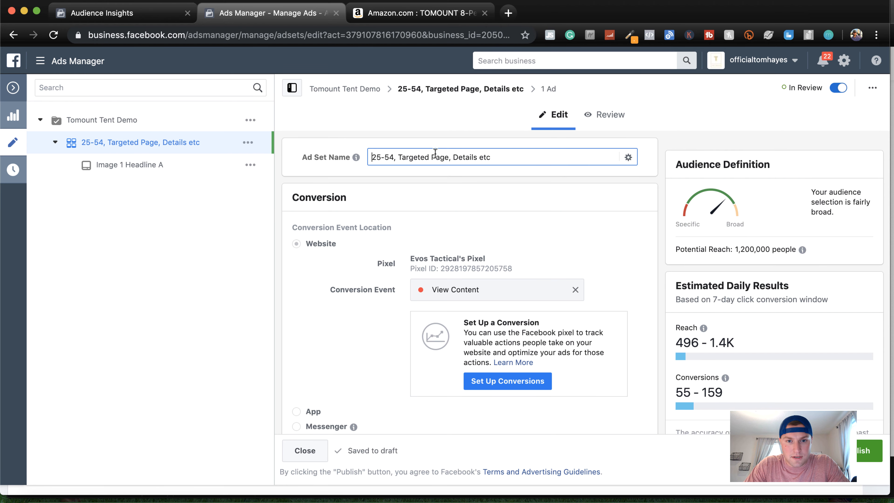
Replace the targeted page and details placeholders in the ad set name so it reads "25-54, Cabelas"
left_click_drag(450, 157, 403, 158)
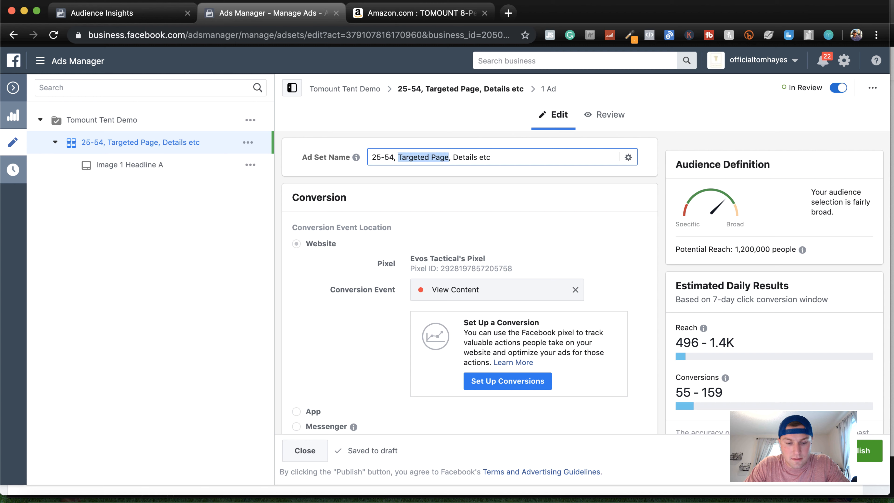
type("Cabelas")
left_click_drag(468, 157, 438, 158)
key("BackSpace")
key("BackSpace")
key("BackSpace")
key("BackSpace")
key("BackSpace")
key("BackSpace")
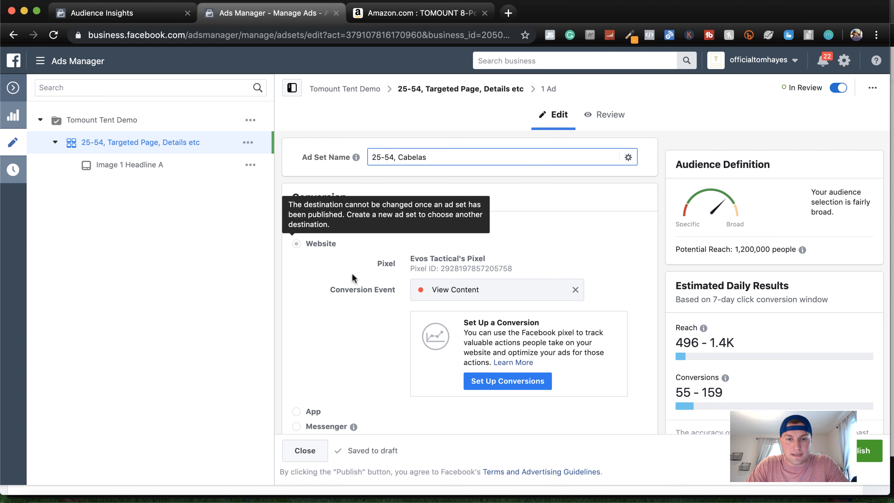
Review the ad set's targeting and placements, publish the renamed ad set, and return to the ad sets list
scroll(613, 211, "down", 15)
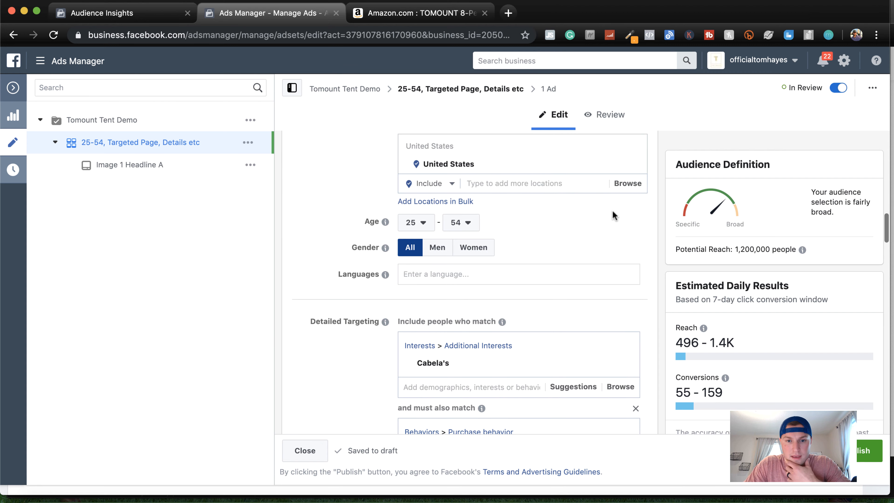
scroll(613, 212, "down", 5)
scroll(613, 212, "down", 8)
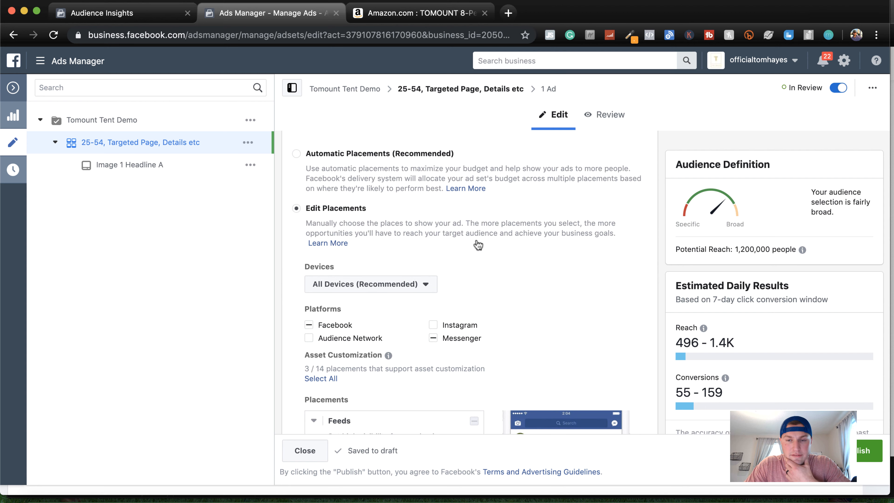
scroll(475, 244, "up", 20)
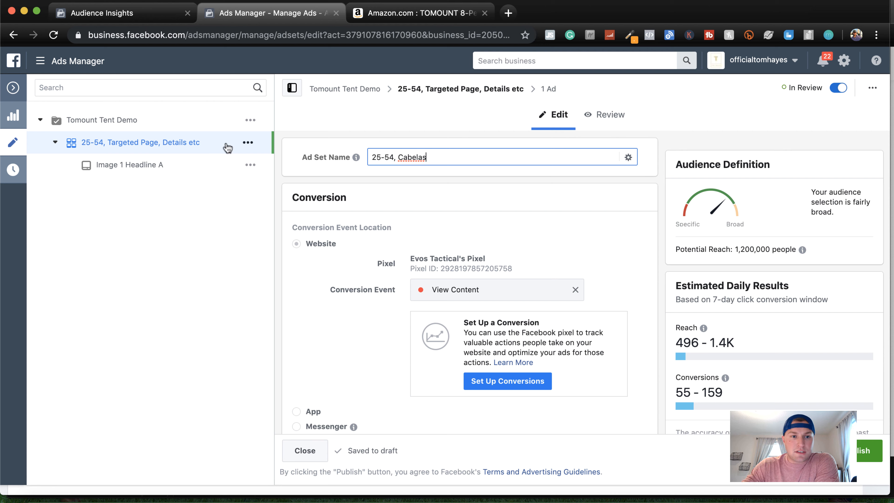
left_click(865, 455)
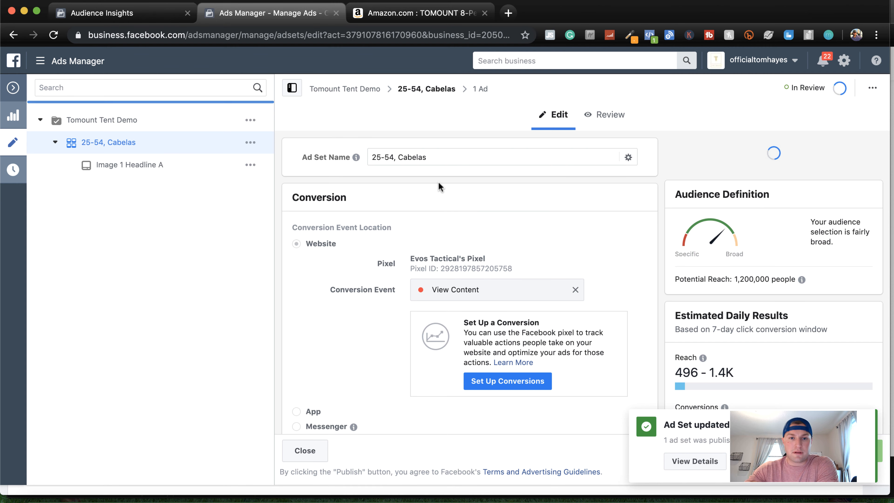
left_click(13, 88)
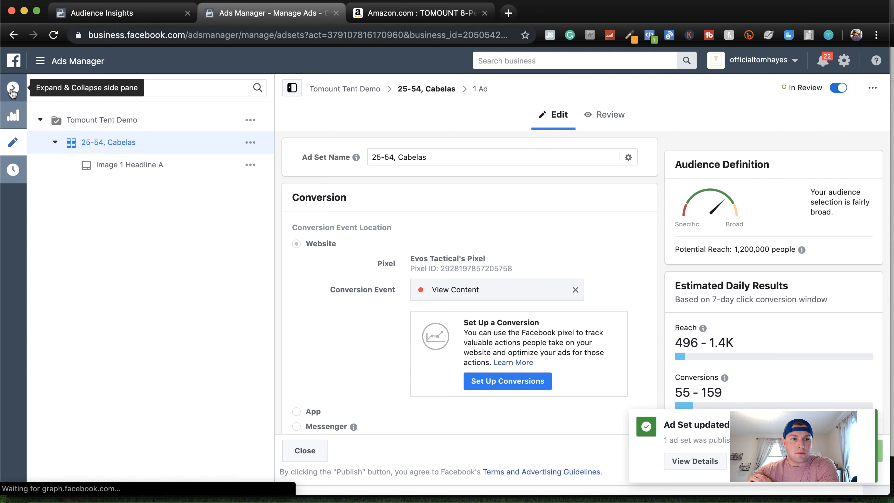
left_click(13, 90)
left_click(376, 335)
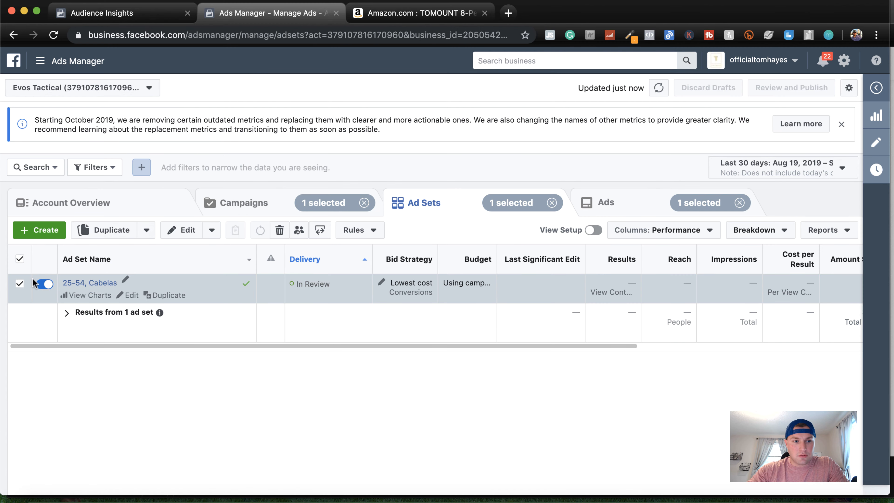
Duplicate the "25-54, Cabelas" ad set once into the existing Tomount Tent Demo campaign, keeping existing post engagements shown
left_click(146, 232)
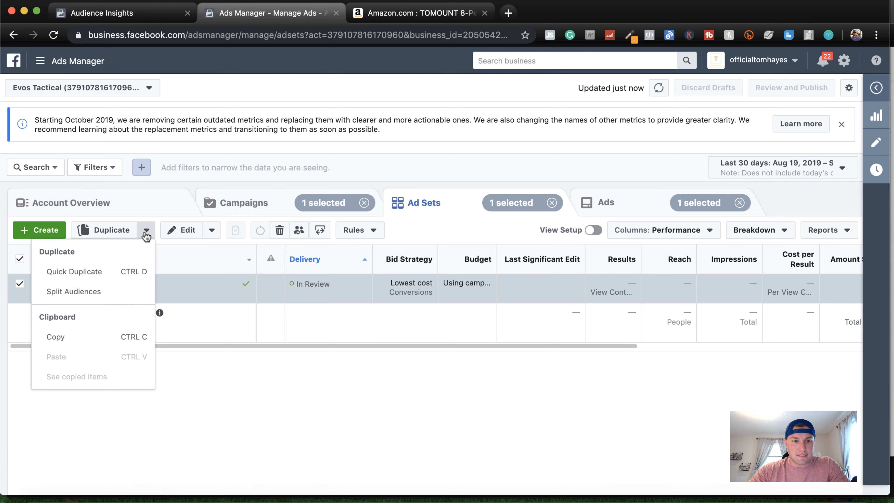
left_click(112, 232)
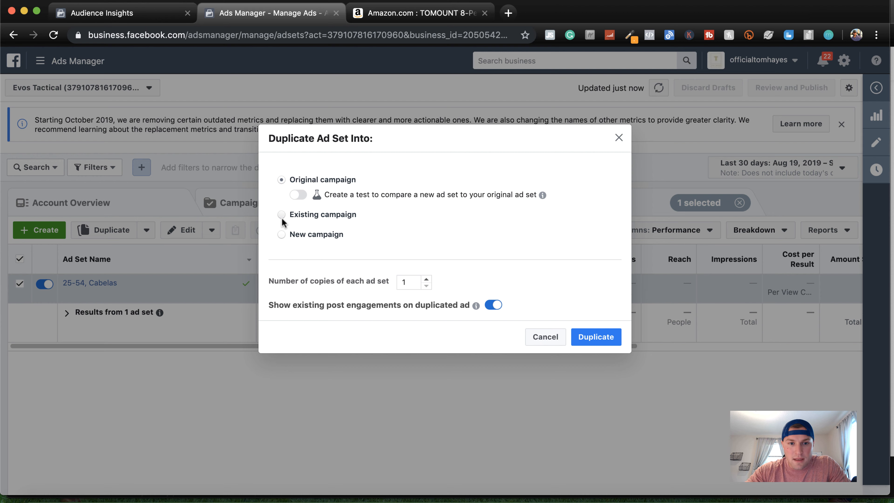
left_click(282, 217)
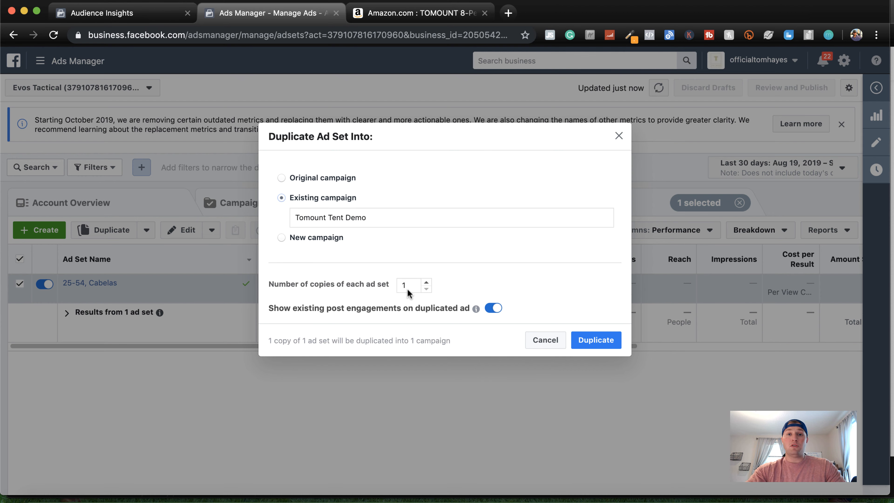
left_click(595, 344)
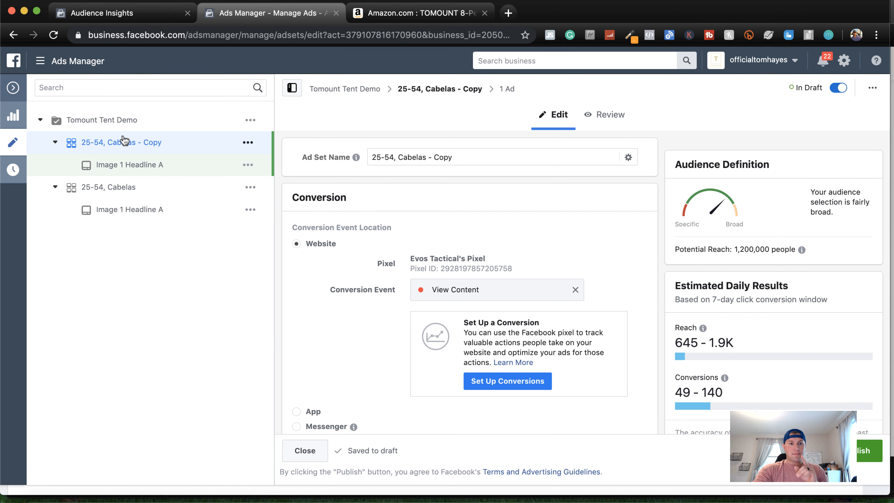
Shorten the duplicated ad set's name to "25-54," and consult the Page Likes in Audience Insights for another interest to target
left_click_drag(457, 157, 398, 157)
key("BackSpace")
scroll(403, 263, "down", 15)
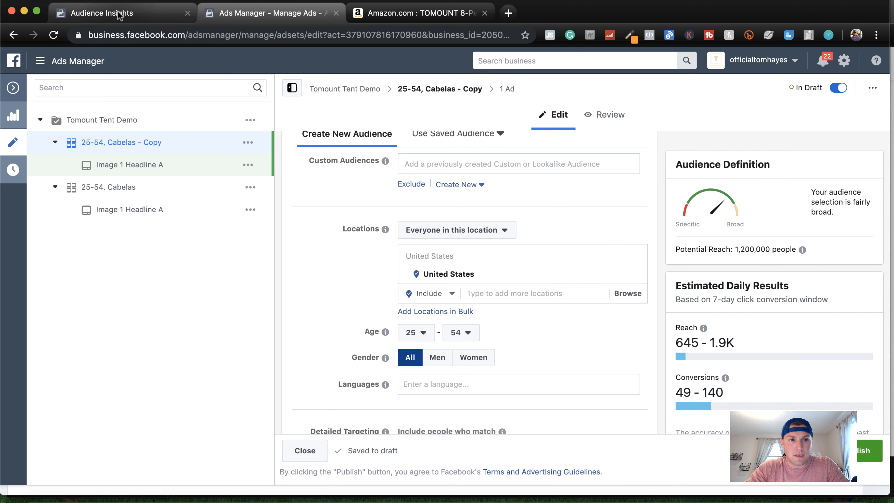
left_click(102, 13)
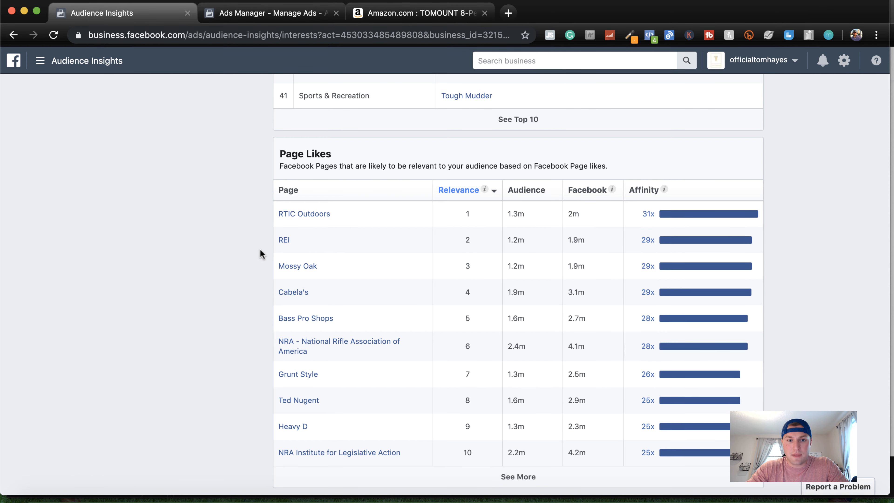
left_click(250, 13)
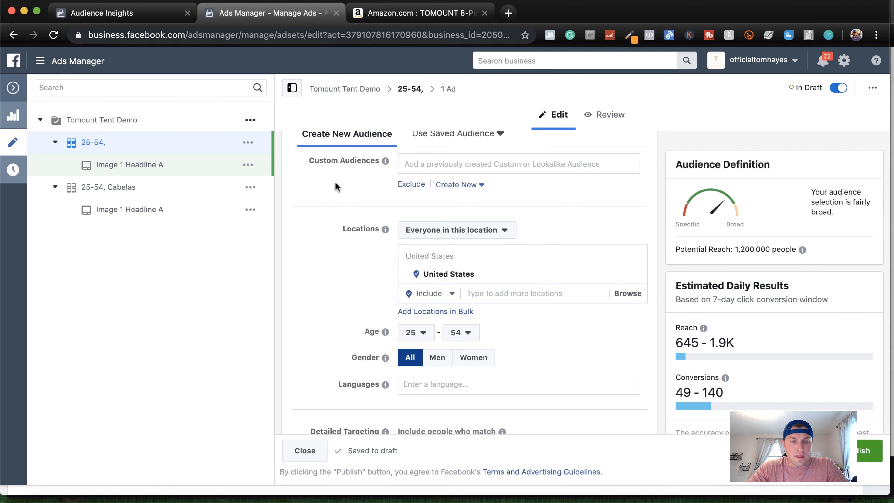
Replace the Cabela's interest in the duplicated ad set's detailed targeting with the REI interest
scroll(343, 314, "down", 5)
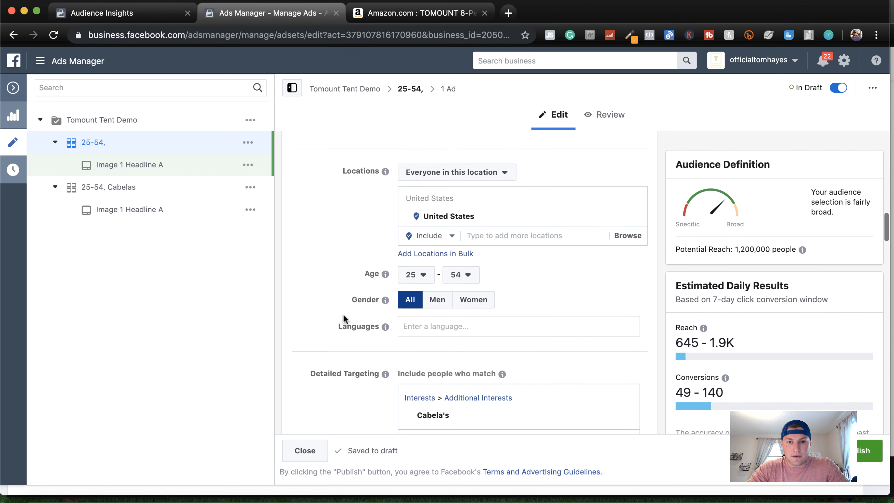
mouse_move(559, 280)
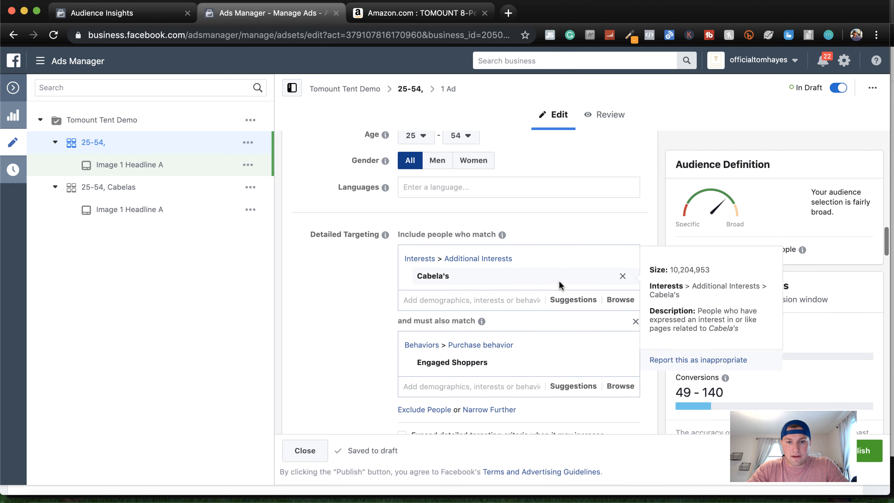
left_click(623, 276)
left_click(465, 257)
type("rei")
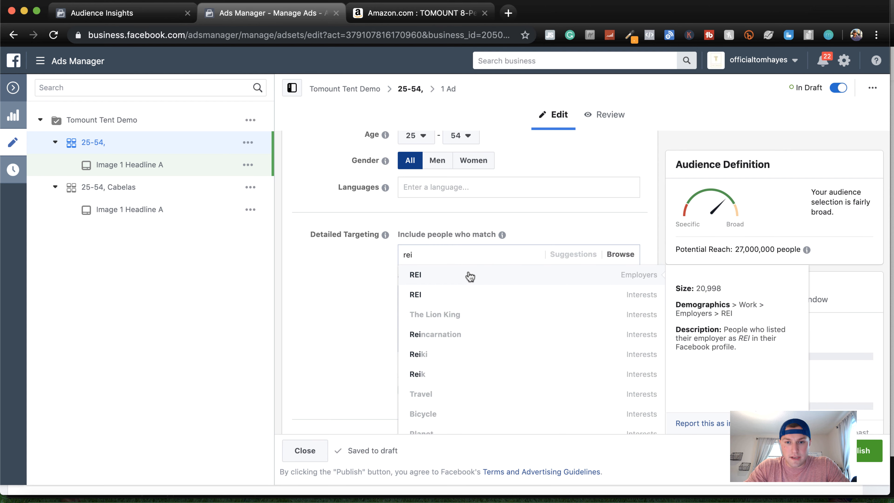
left_click(469, 294)
scroll(575, 215, "down", 1)
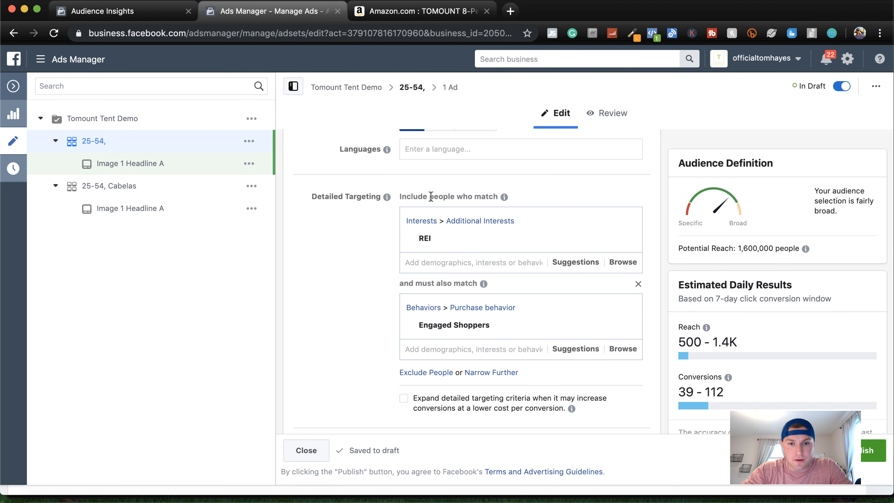
scroll(431, 196, "down", 10)
Complete the duplicated ad set's name as "25-54, REI", publish it with its ad, and close the editor
scroll(432, 201, "up", 5)
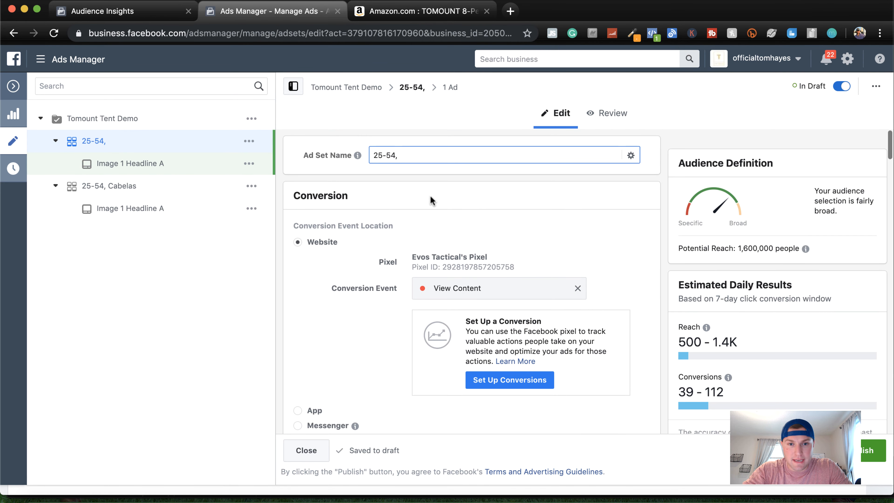
type("REI")
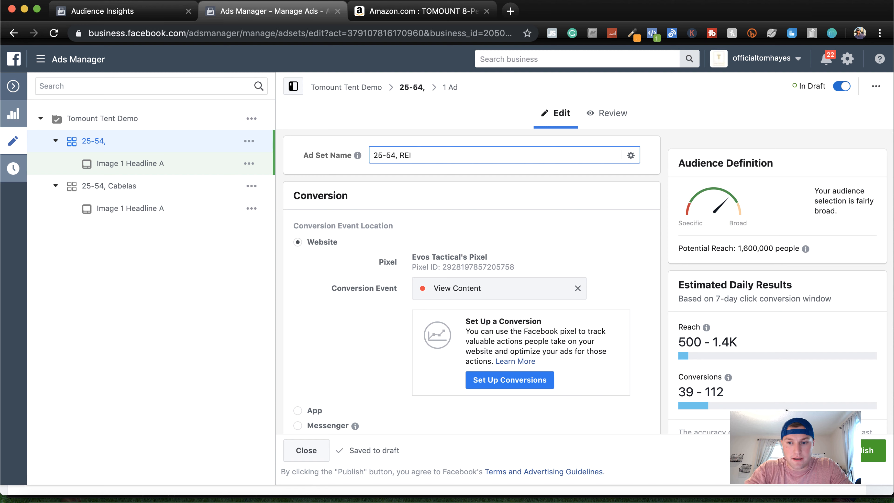
left_click(860, 454)
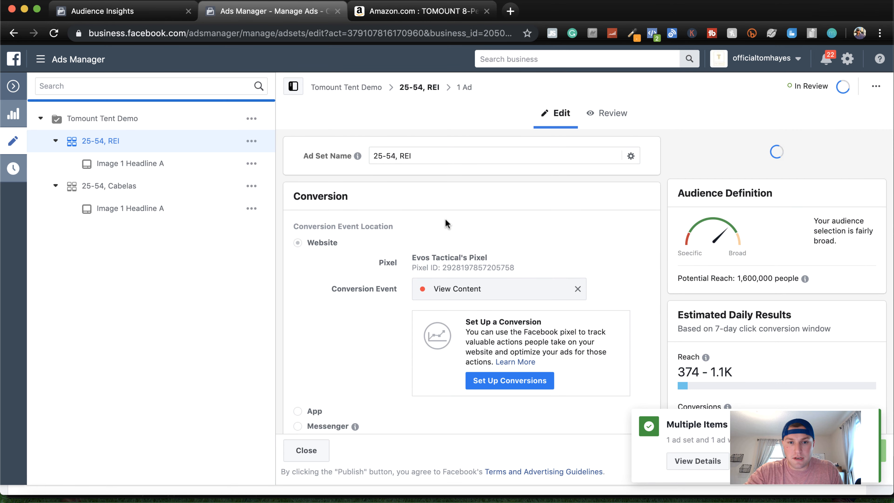
left_click(13, 87)
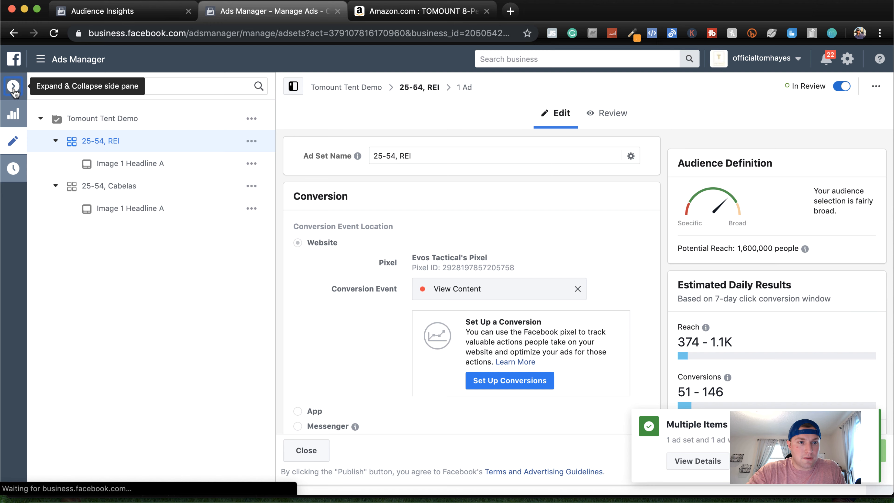
Check the delivery status of the Tomount Tent Demo campaign, its two ad sets, and the REI ad set's ad
left_click(256, 206)
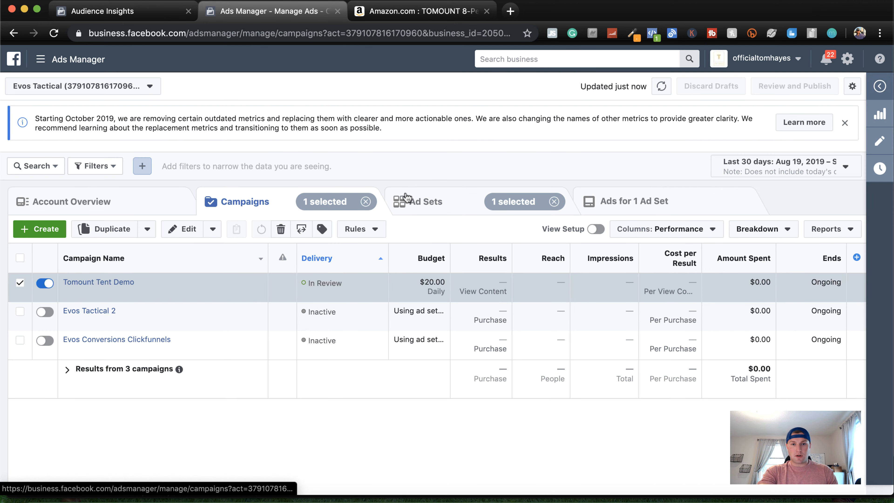
left_click(422, 207)
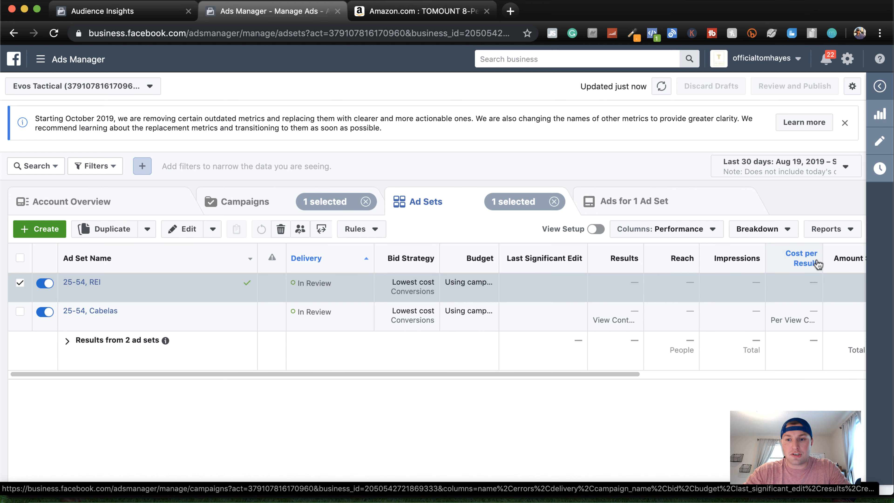
mouse_move(808, 270)
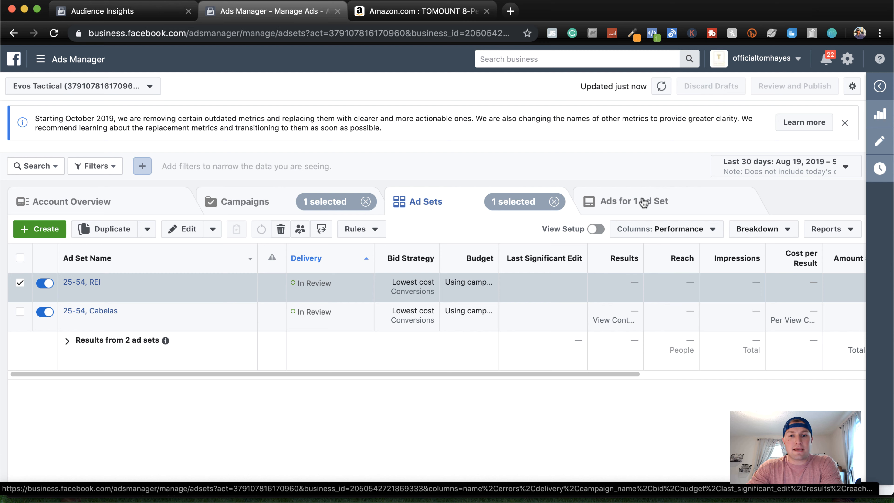
left_click(643, 203)
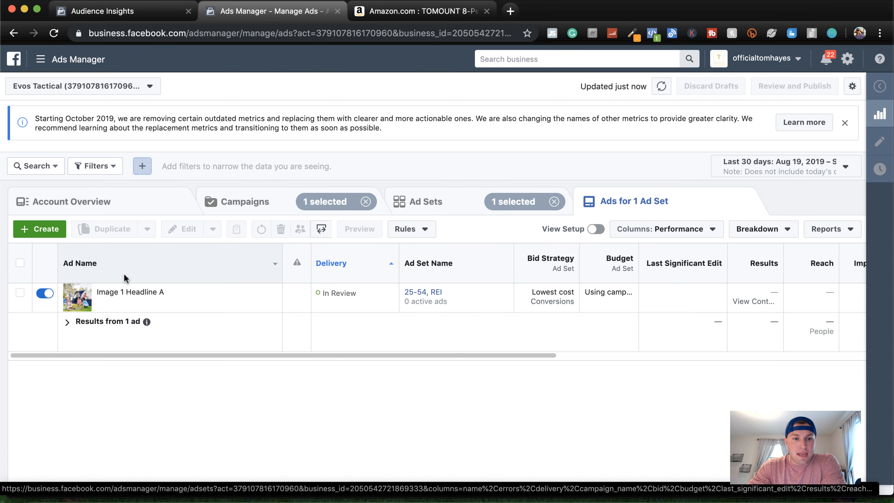
left_click(414, 212)
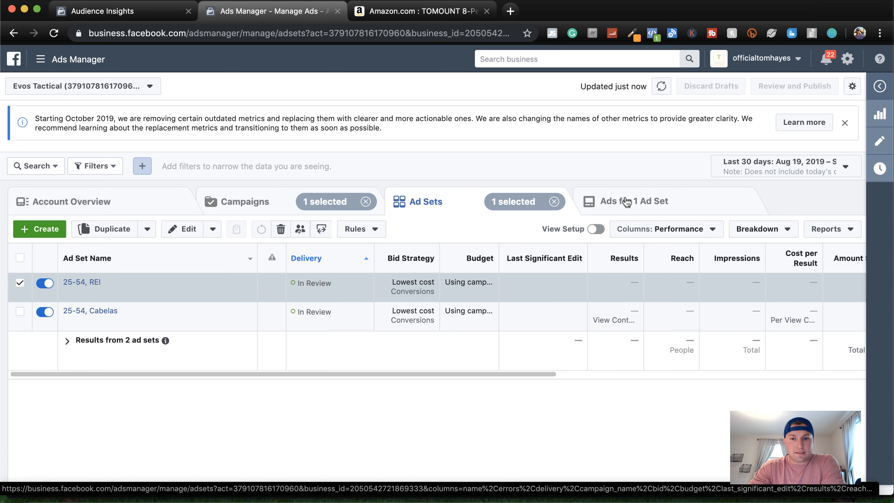
Duplicate the REI ad set's Image 1 Headline A ad into the existing Tomount Tent Demo campaign, adding one copy to all ad sets
left_click(629, 208)
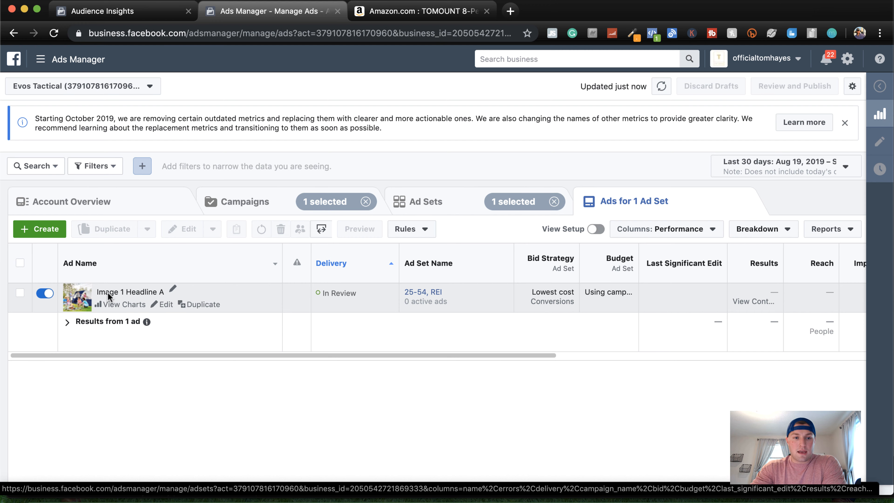
left_click(196, 305)
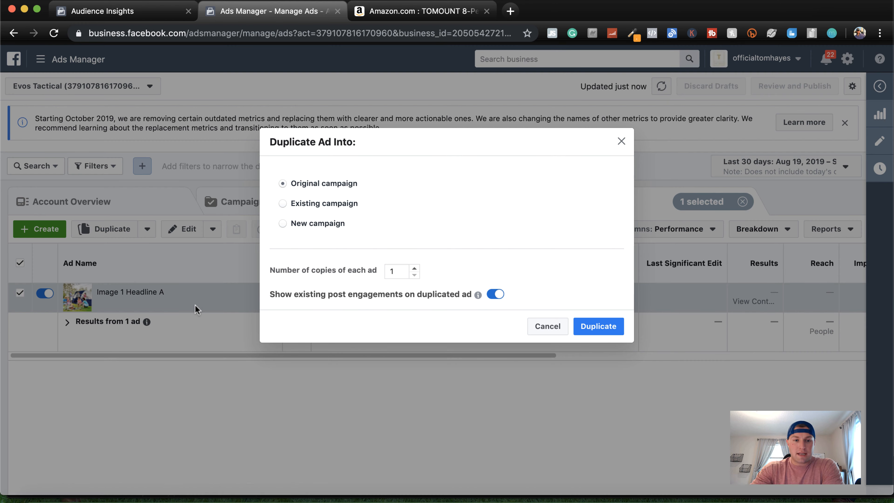
left_click(321, 203)
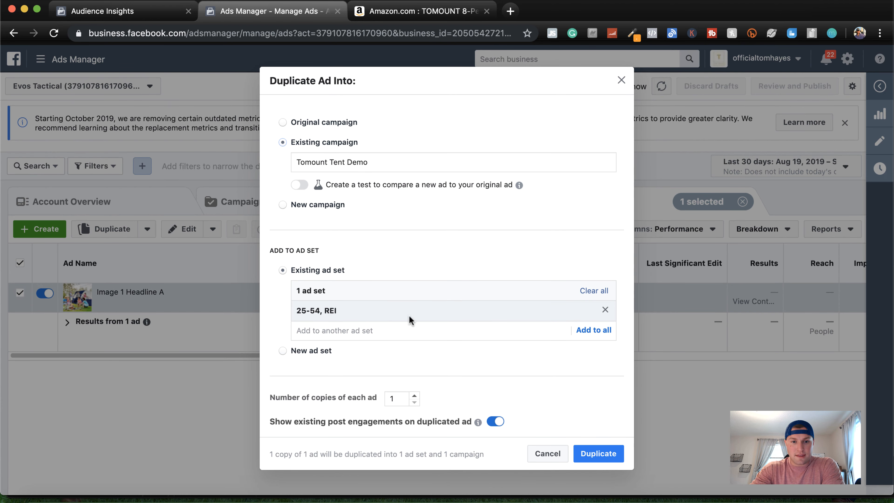
left_click(586, 332)
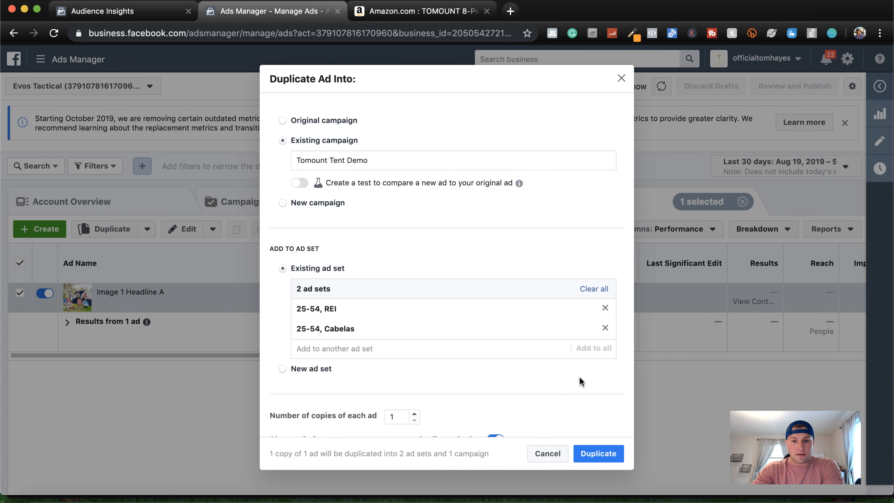
left_click(598, 458)
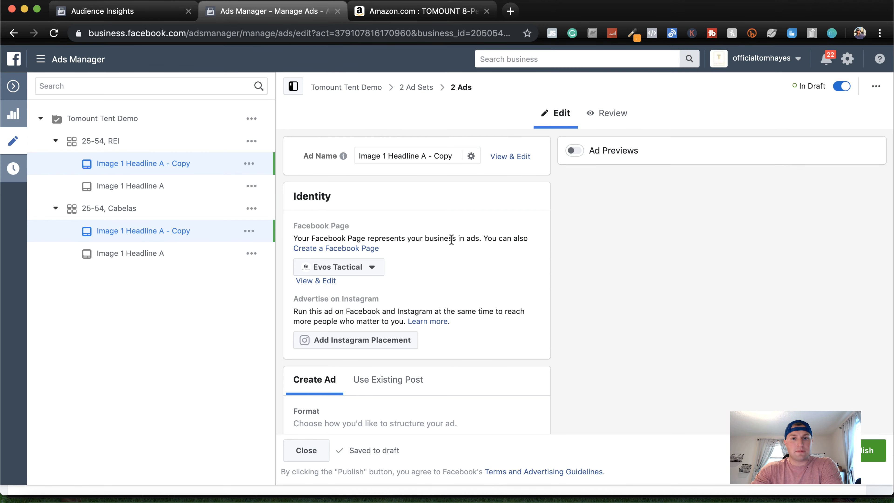
Insert "Tired of Getting Wet while Camping? Get our" before the existing primary text of the two duplicated ads
scroll(400, 230, "down", 15)
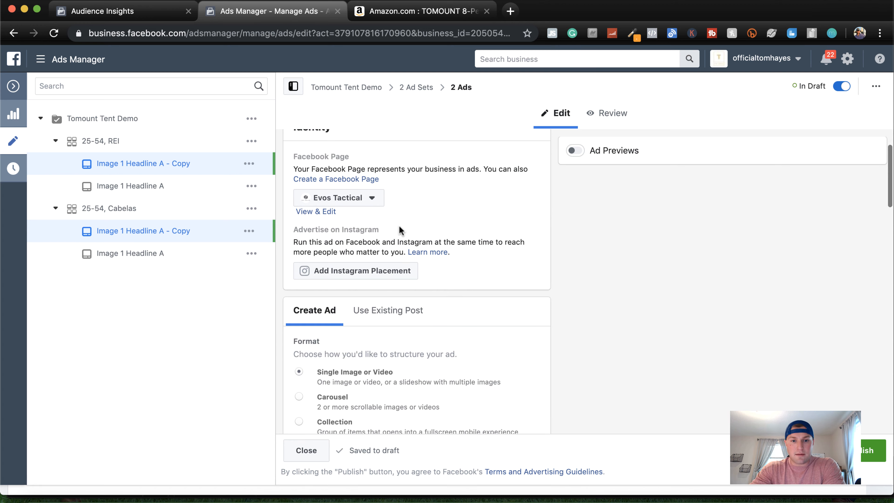
scroll(399, 227, "down", 6)
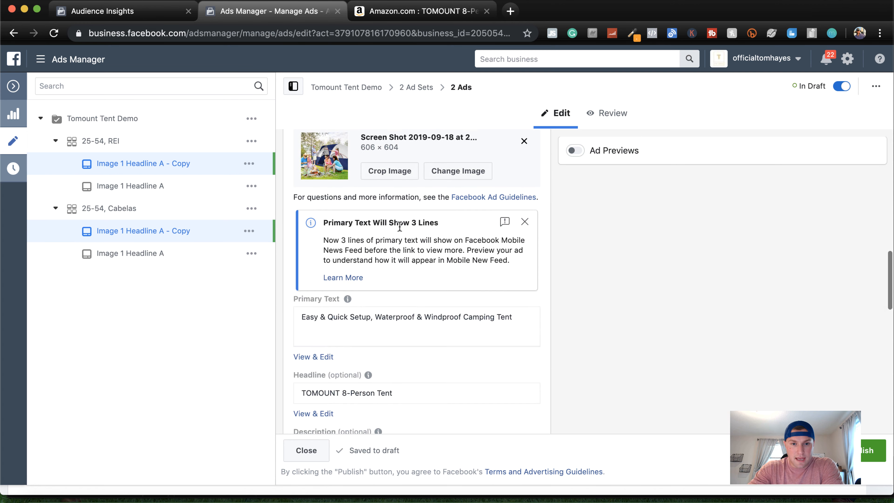
left_click(303, 249)
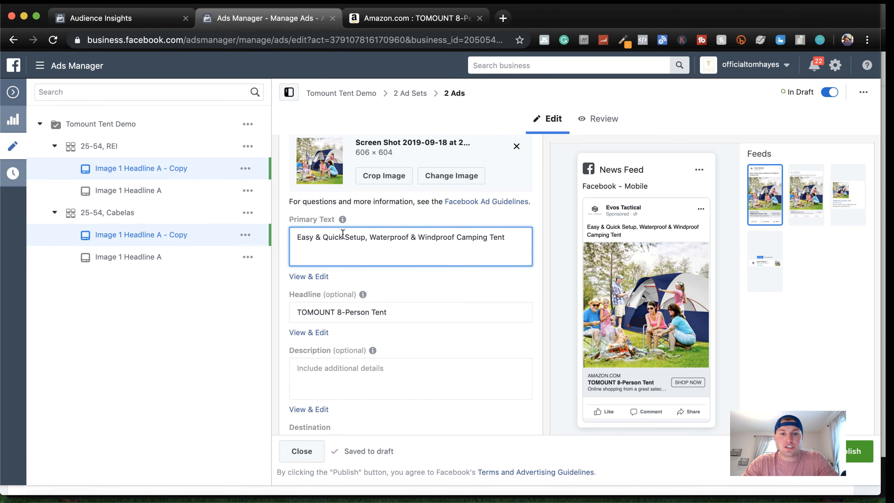
scroll(342, 234, "down", 3)
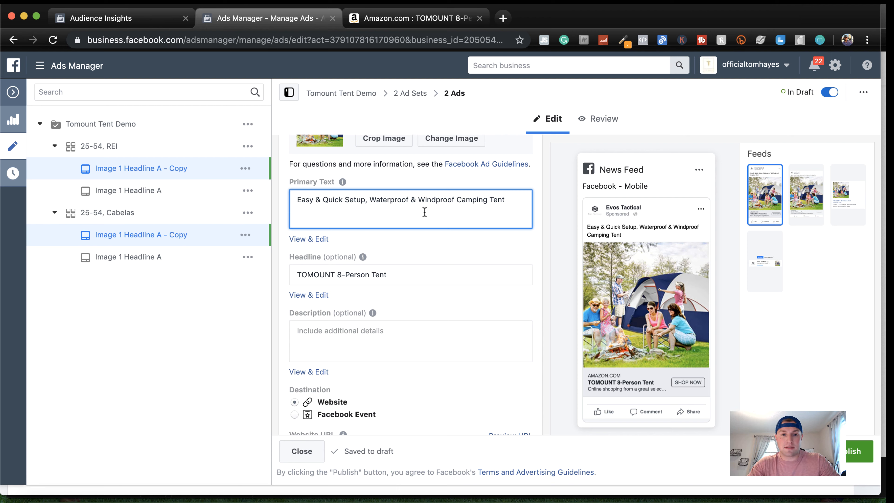
type("Tired of Ca")
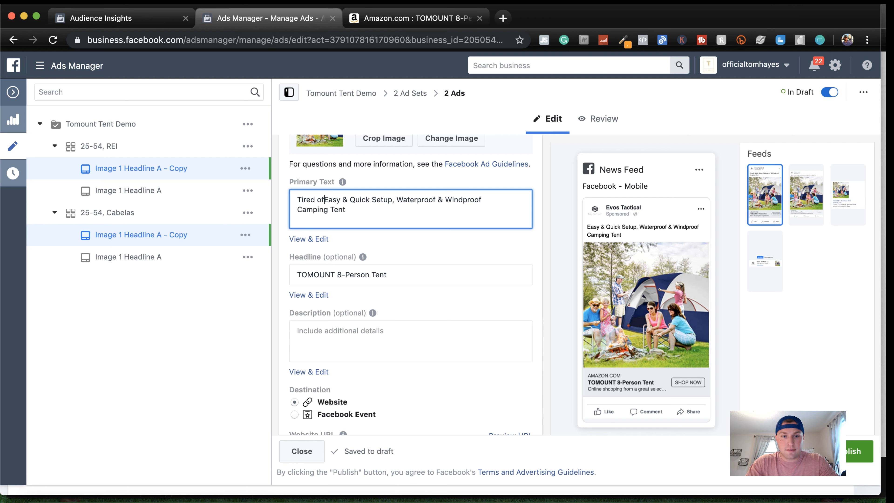
key("BackSpace")
key("BackSpace")
type("Getting")
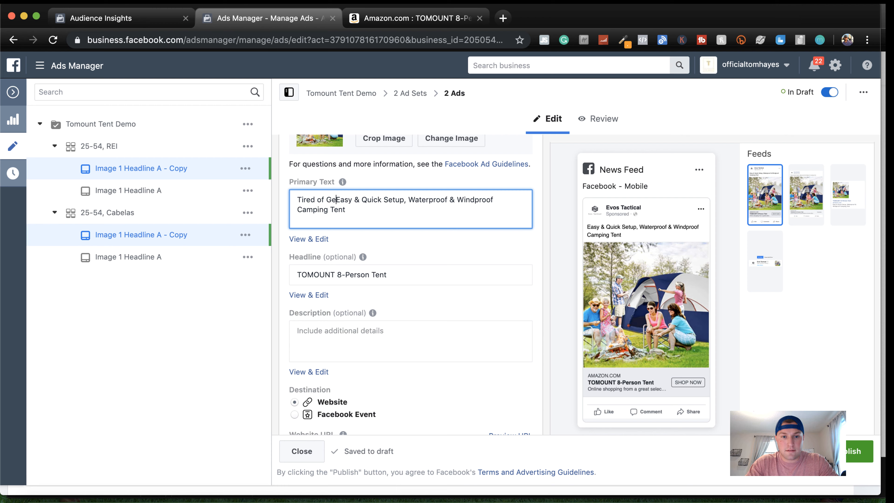
type(" Wer wh")
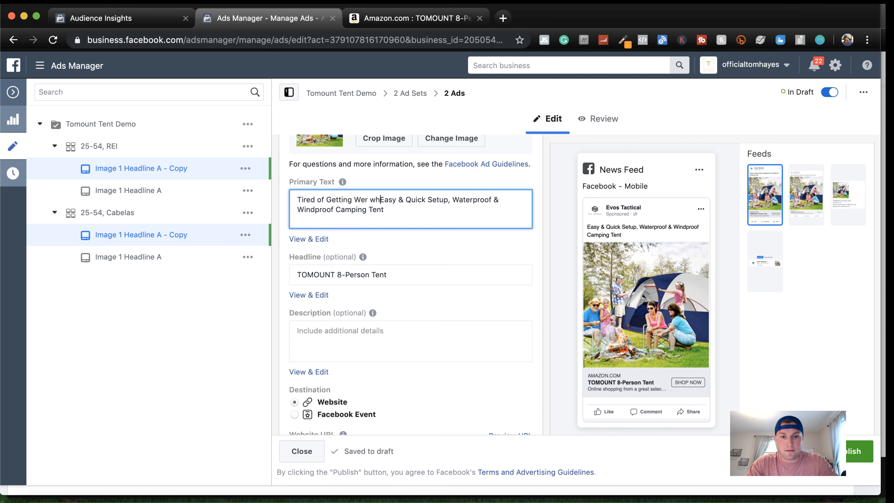
type("ile Camping? ")
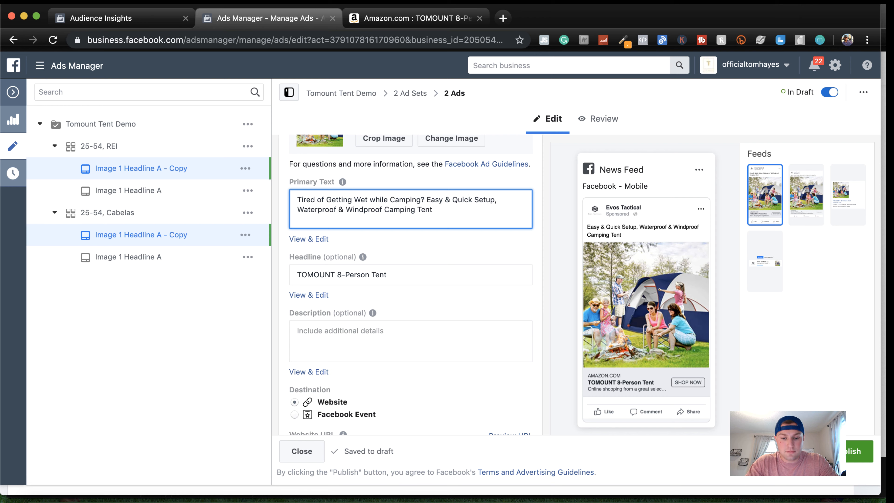
type("Get our")
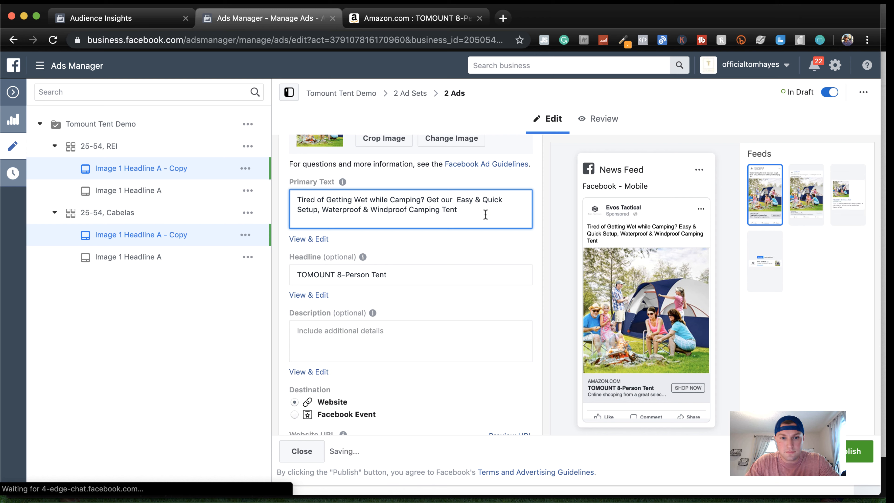
Insert "to" before "Setup" in the primary text and move the sentence starting "Get our" onto its own line
left_click(298, 210)
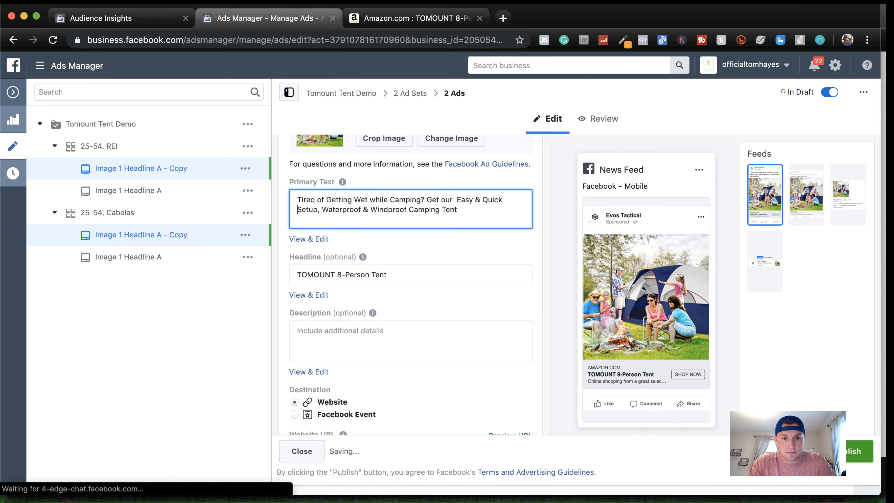
type("to")
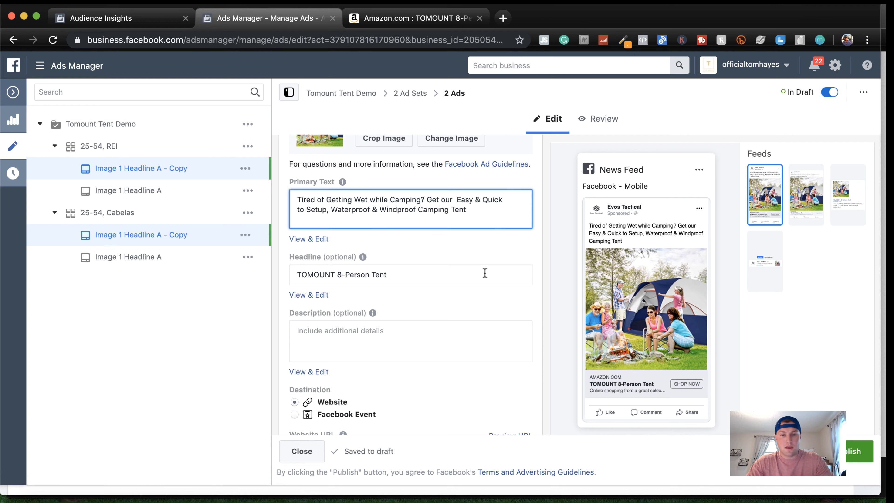
left_click(426, 200)
key("BackSpace")
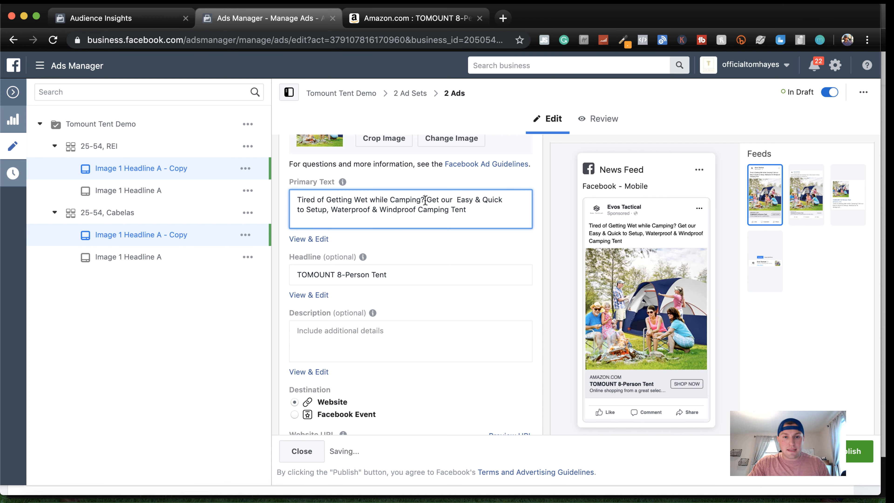
key("Return")
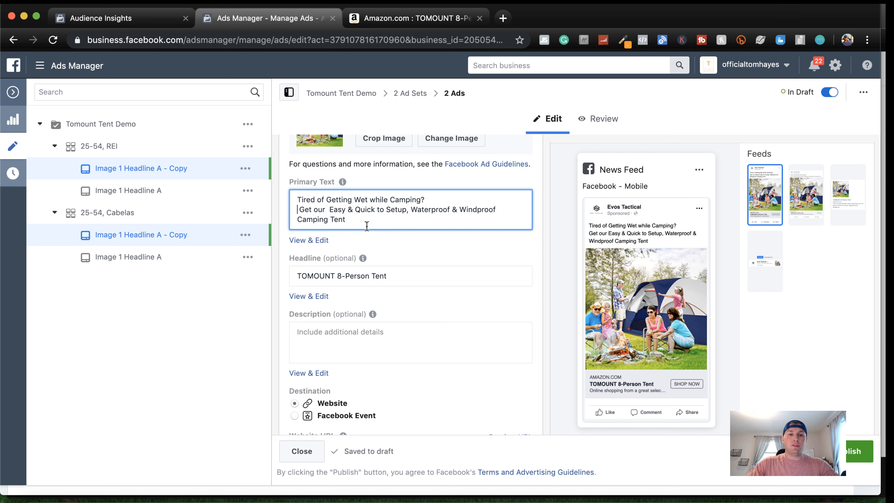
key("BackSpace")
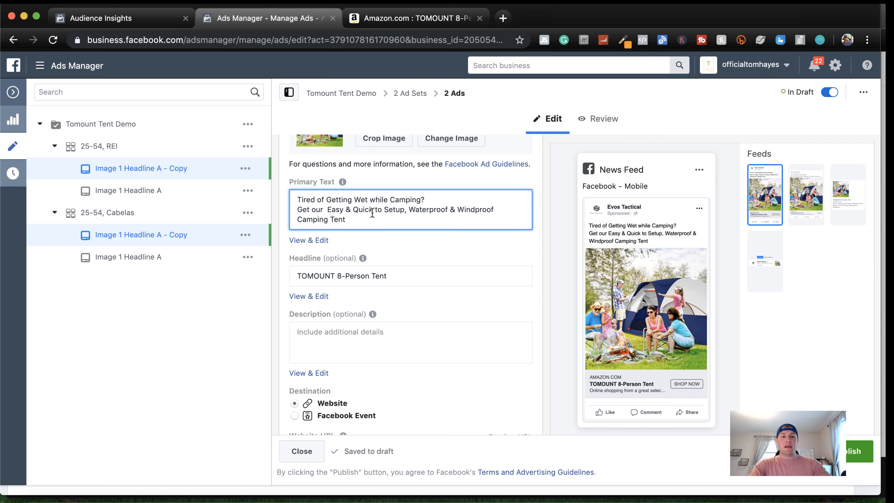
Rename both duplicated ads as "Image 1 Headline A, Text B - Copy" and publish them
scroll(398, 284, "up", 15)
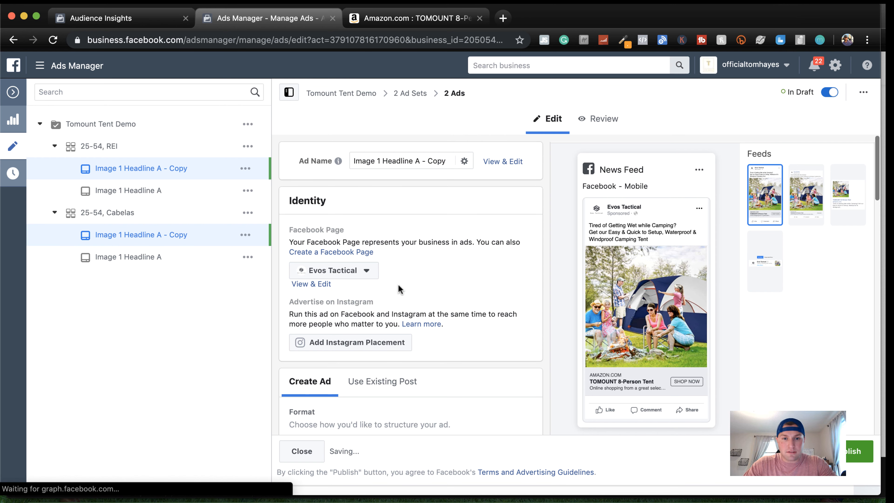
left_click(418, 162)
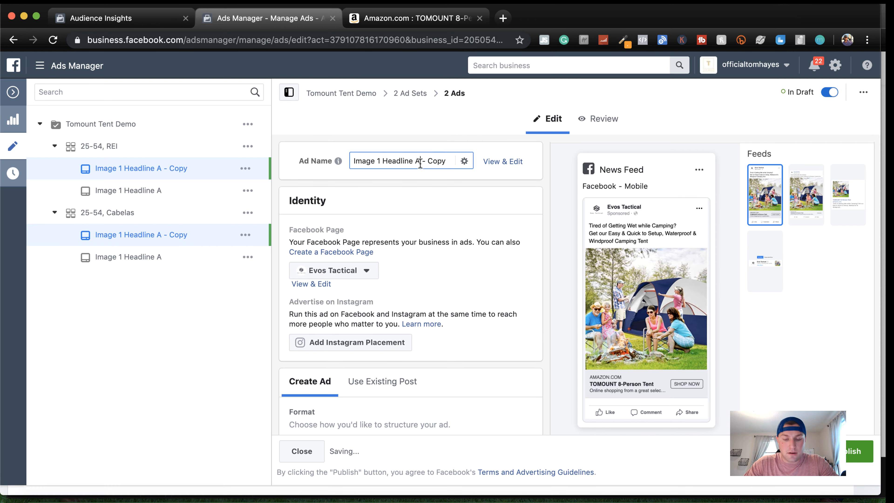
type(", ")
type("Texyt")
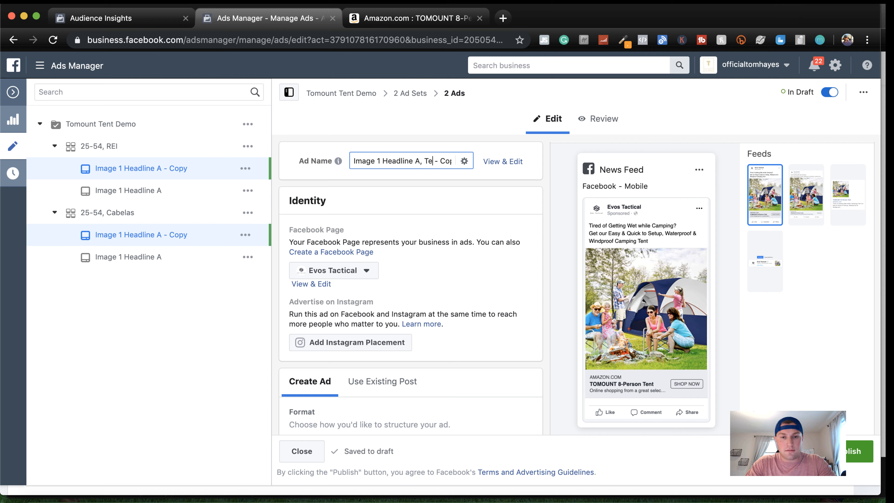
key("BackSpace")
key("BackSpace")
type("t B")
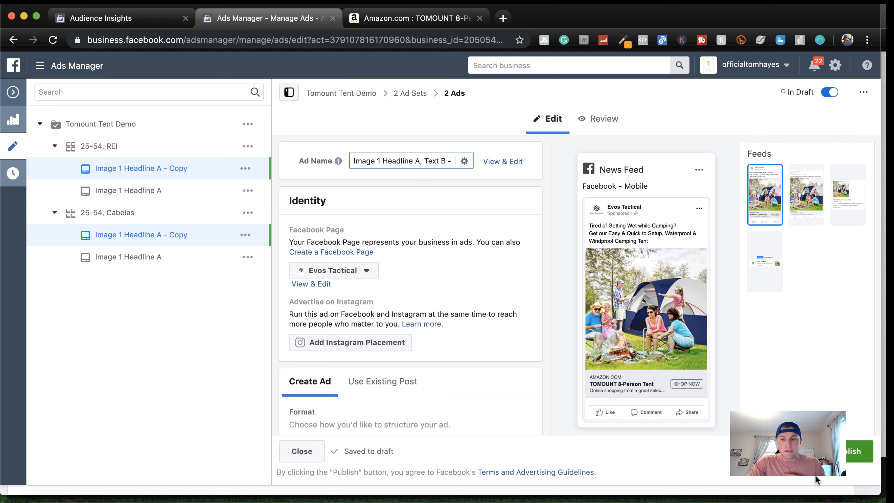
left_click(849, 457)
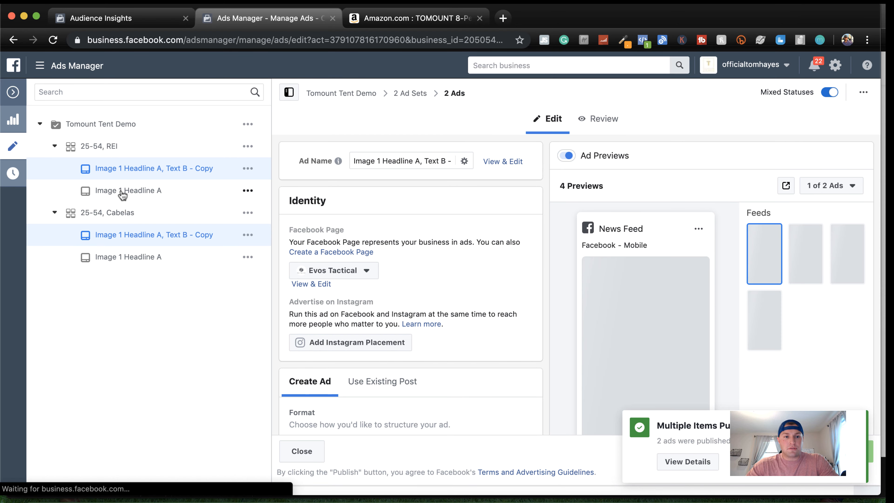
View the Facebook post behind the REI ad set's Image 1 Headline A ad, check the post ID in its address, and close it
left_click(122, 192)
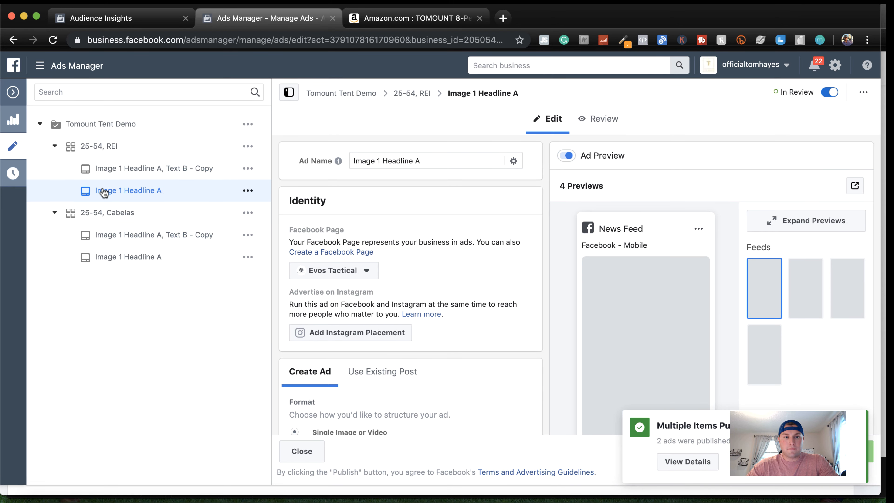
left_click(863, 92)
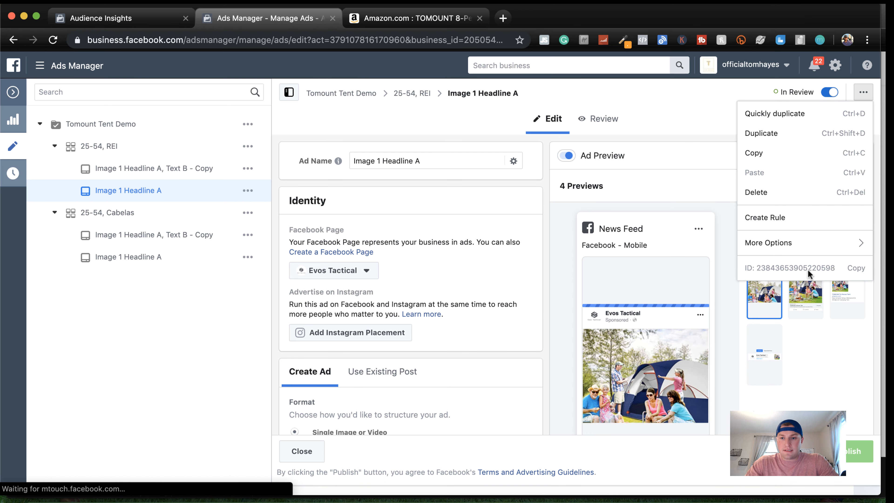
mouse_move(799, 243)
left_click(701, 246)
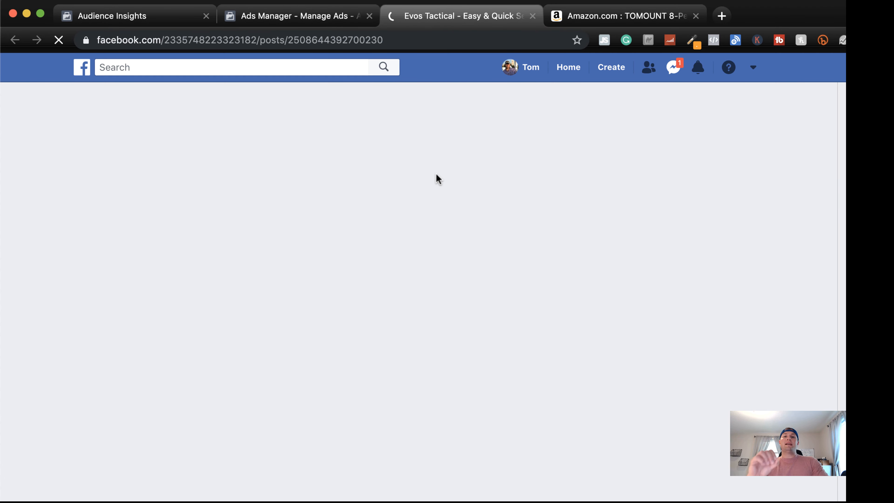
scroll(437, 180, "down", 4)
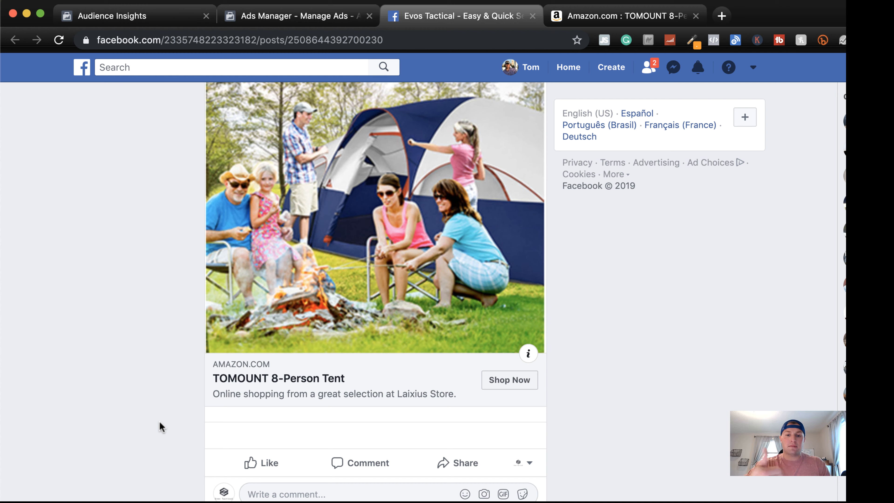
scroll(173, 427, "up", 1)
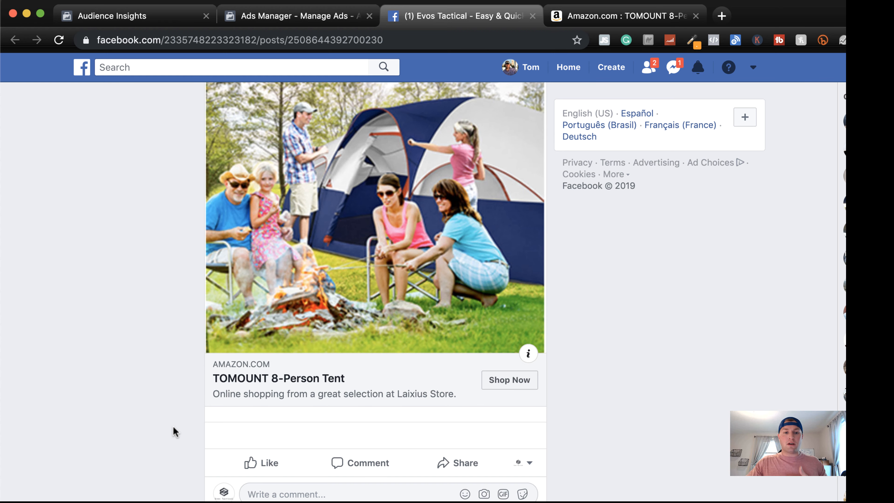
double_click(325, 39)
key("super+c")
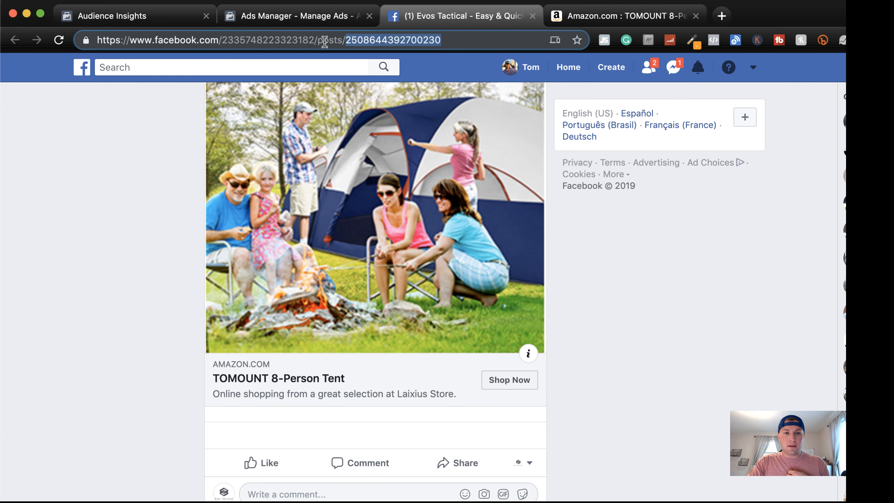
left_click(299, 15)
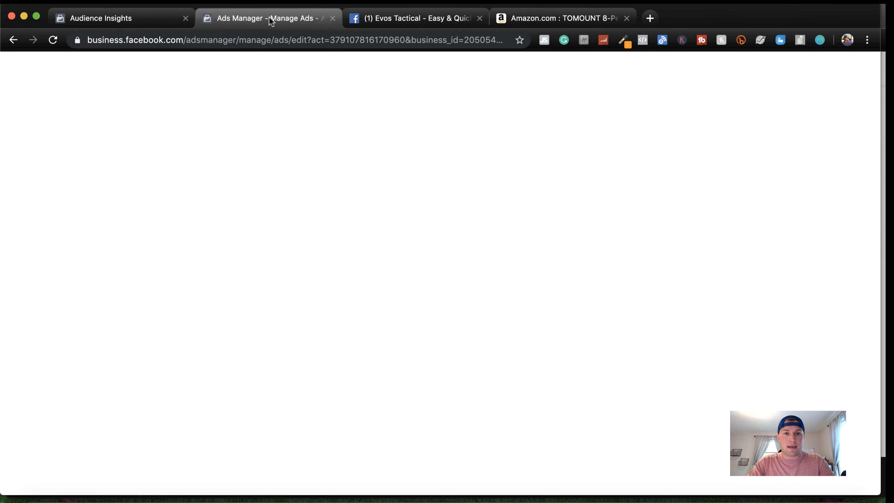
left_click(479, 18)
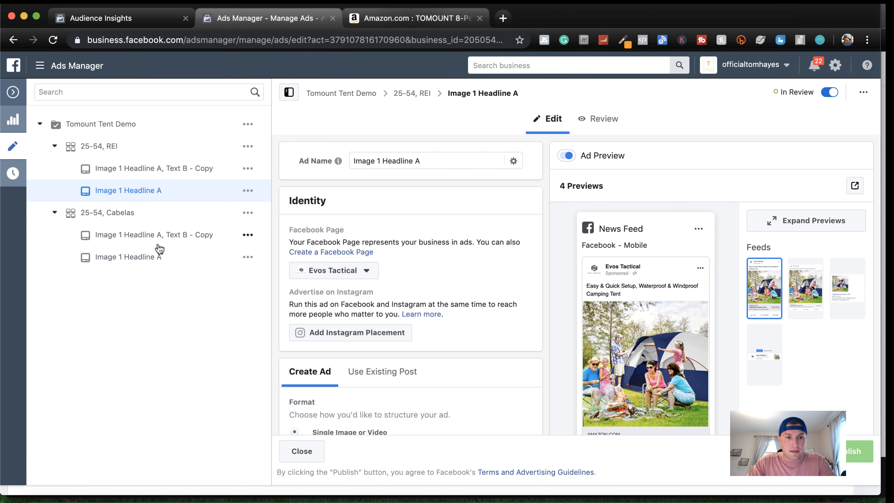
Open the Facebook post behind the Cabelas ad set's Image 1 Headline A ad and copy the post ID from its address
left_click(138, 258)
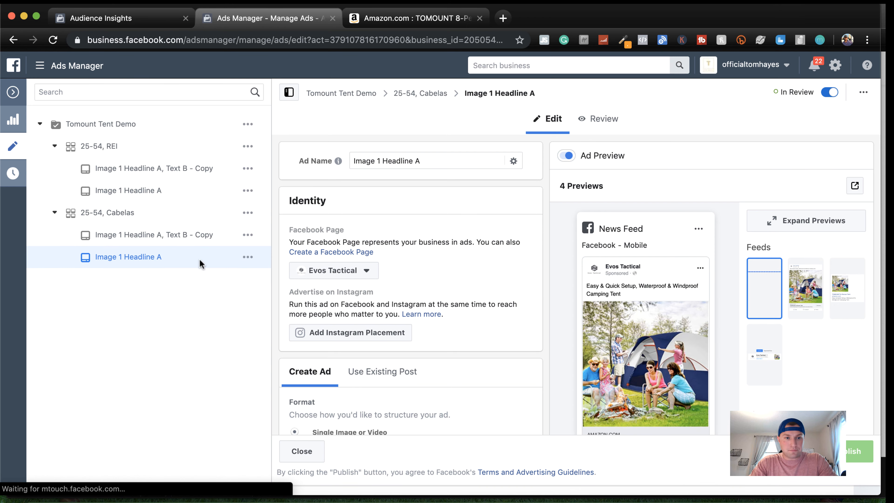
left_click(863, 95)
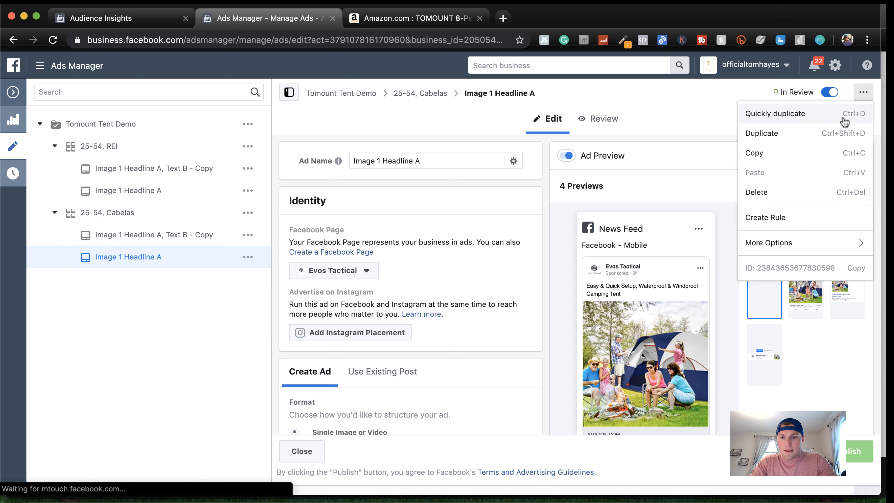
mouse_move(789, 243)
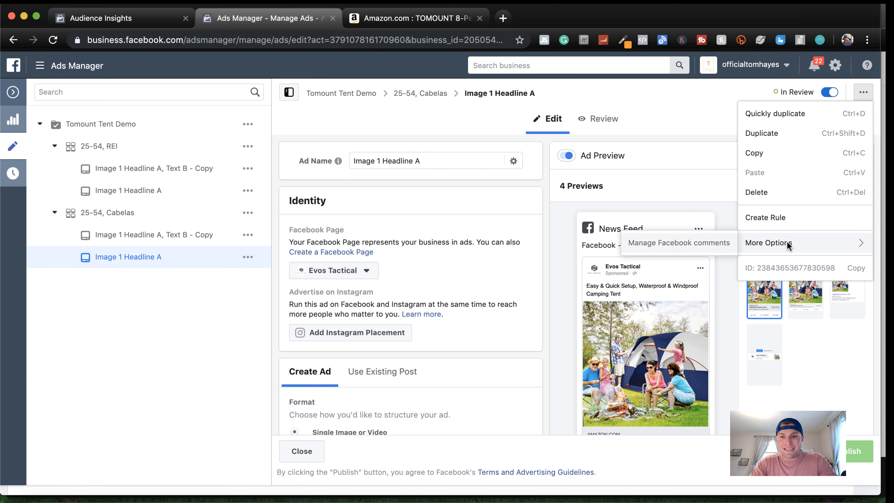
left_click(694, 247)
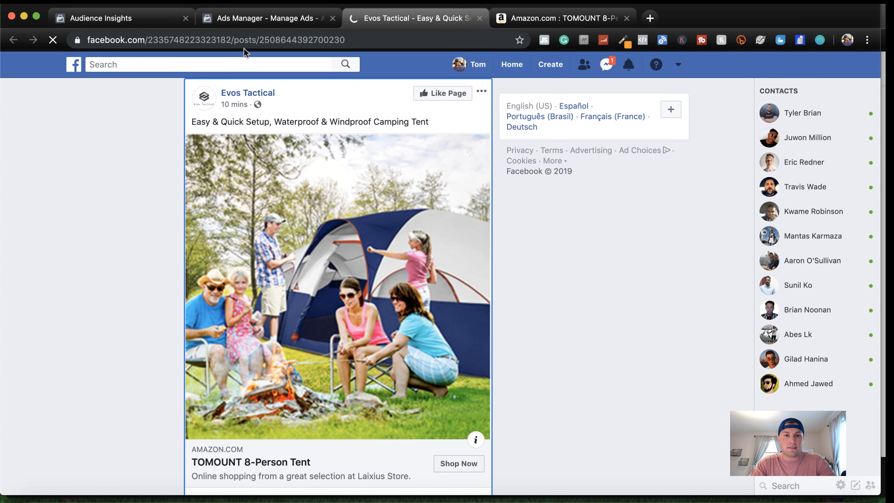
left_click(360, 40)
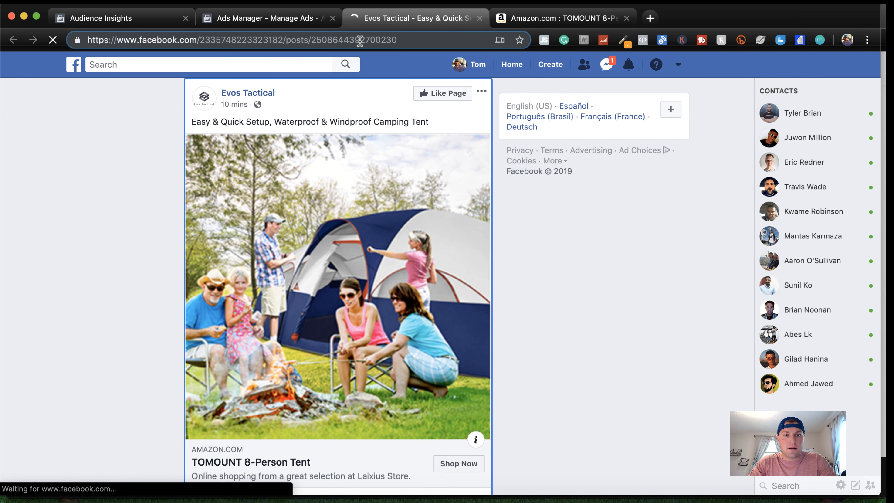
left_click(278, 19)
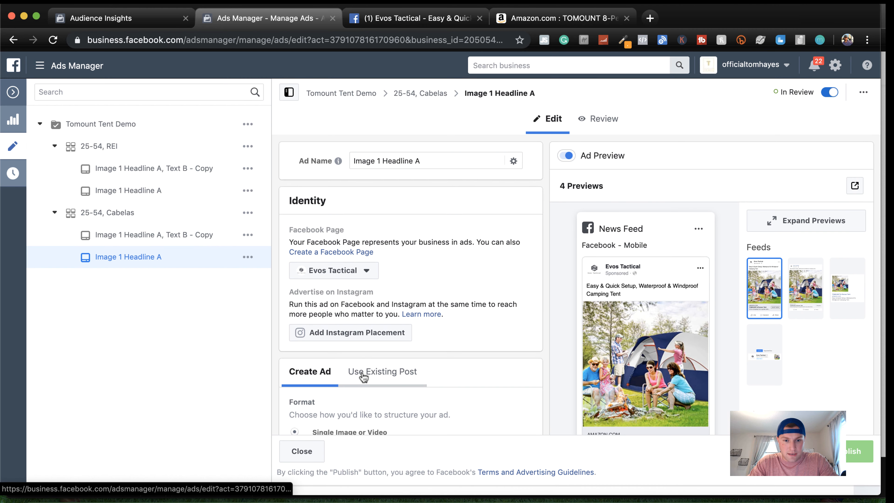
left_click(363, 378)
scroll(417, 375, "down", 3)
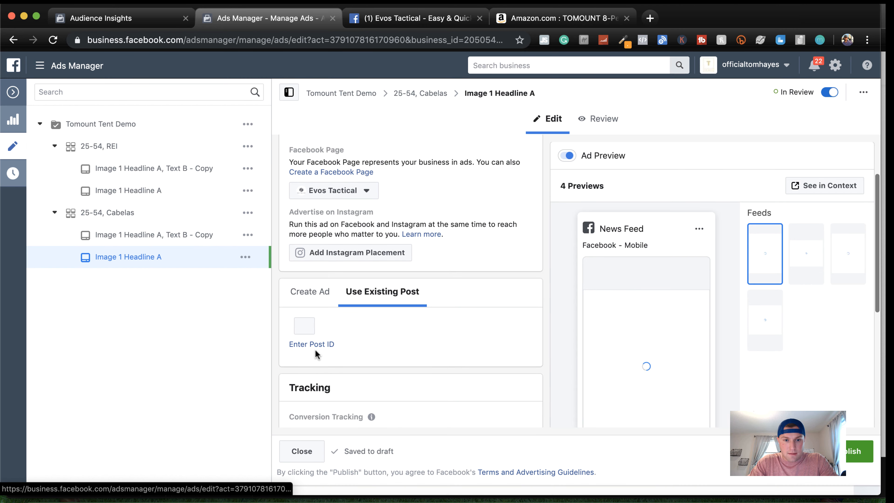
left_click(319, 346)
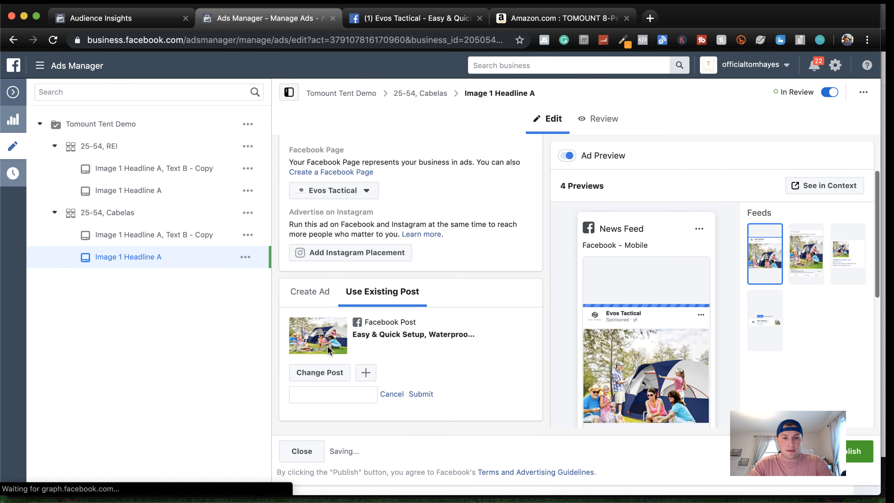
left_click(317, 392)
key("super+v")
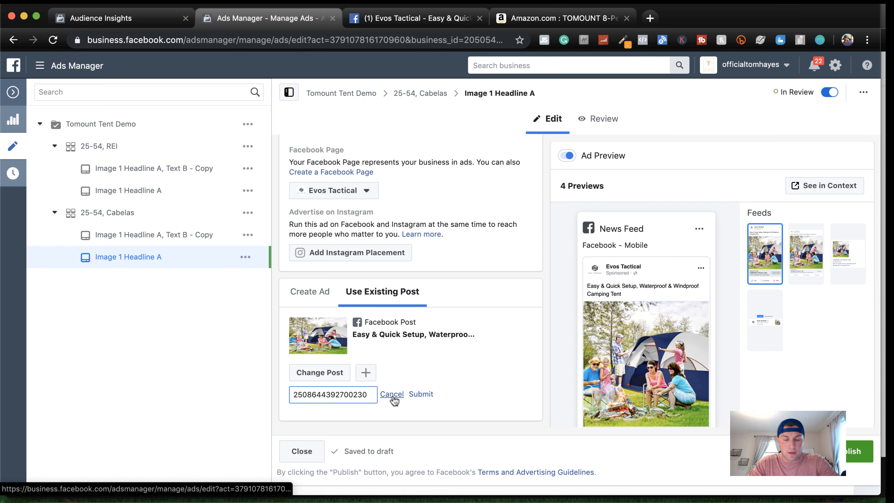
left_click(421, 394)
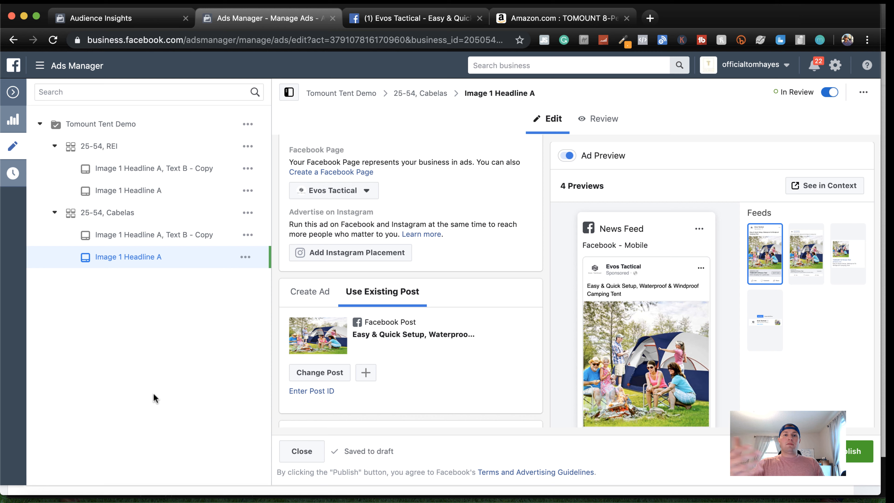
left_click(479, 19)
scroll(484, 304, "up", 2)
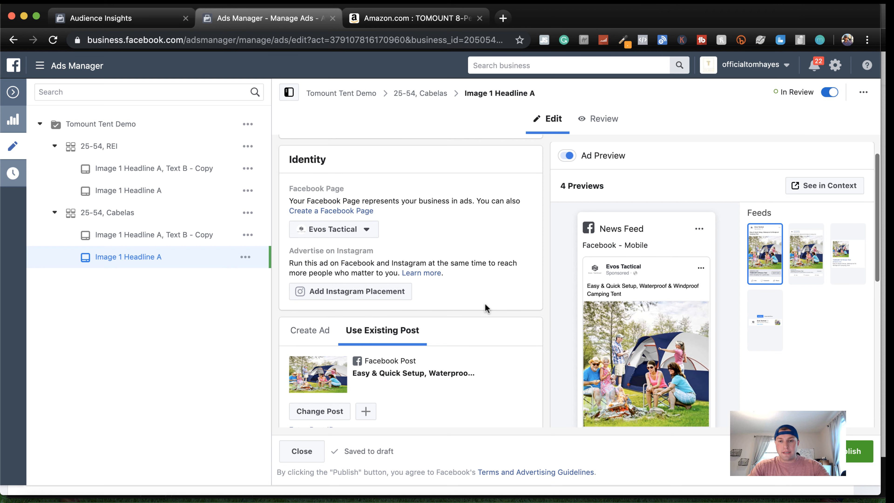